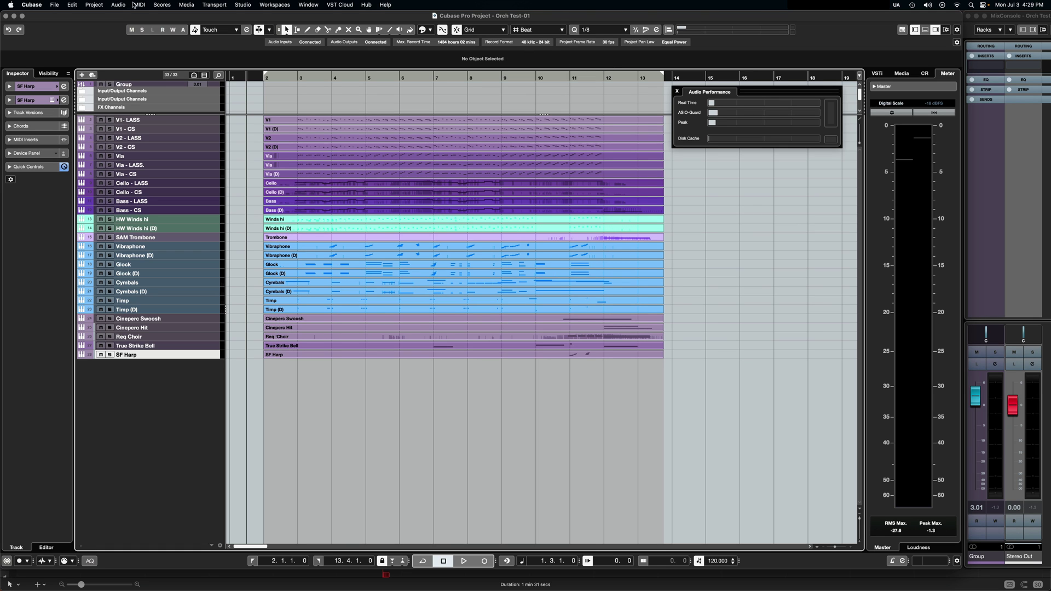
# Check the audio interface driver settings in Studio Setup, then close both windows.
pyautogui.click(246, 6)
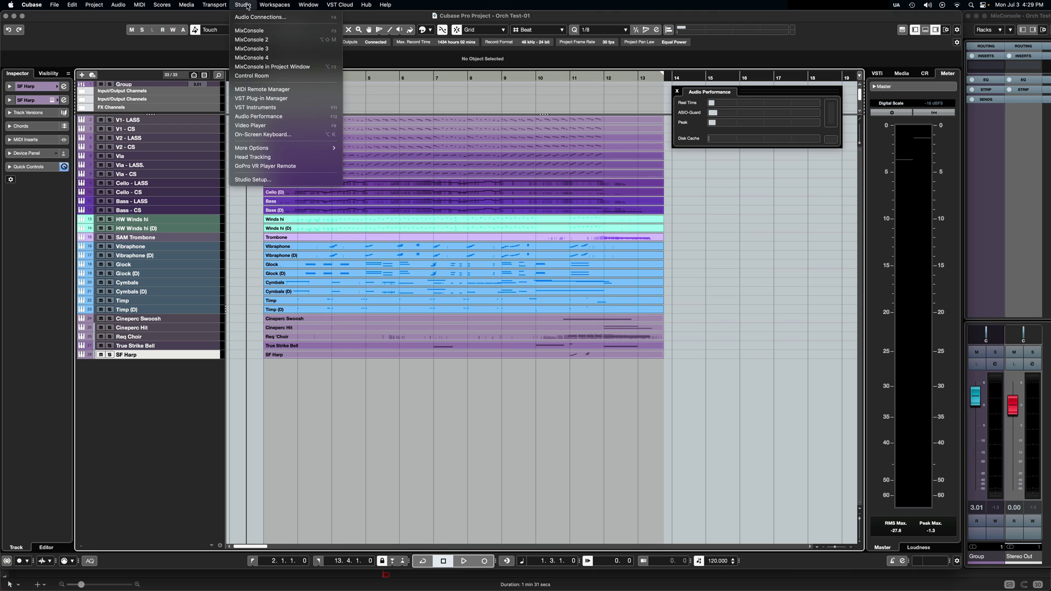
pyautogui.click(289, 180)
pyautogui.click(353, 195)
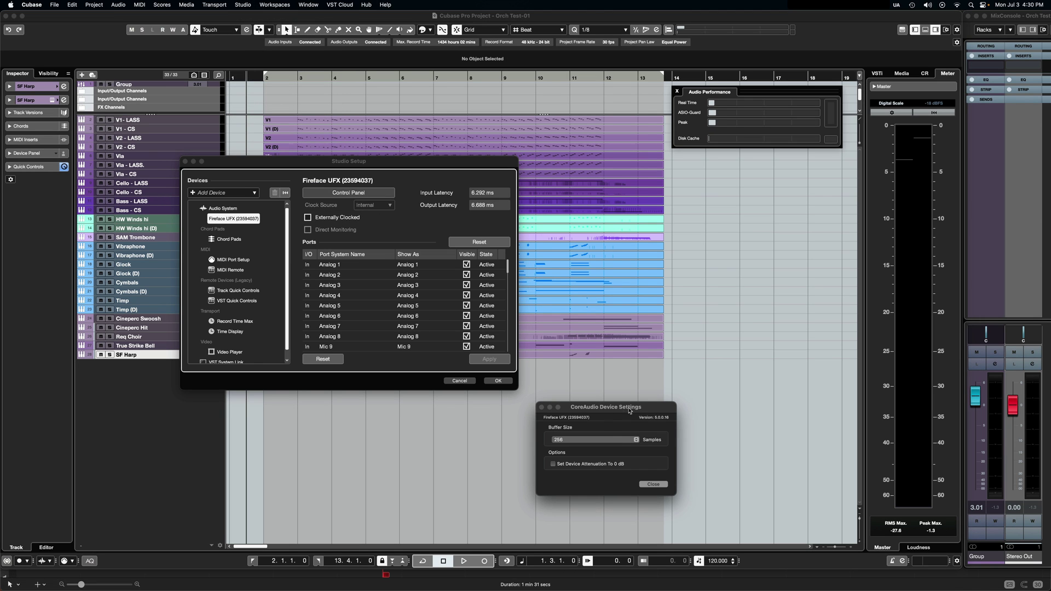
pyautogui.moveTo(629, 409); pyautogui.dragTo(632, 253)
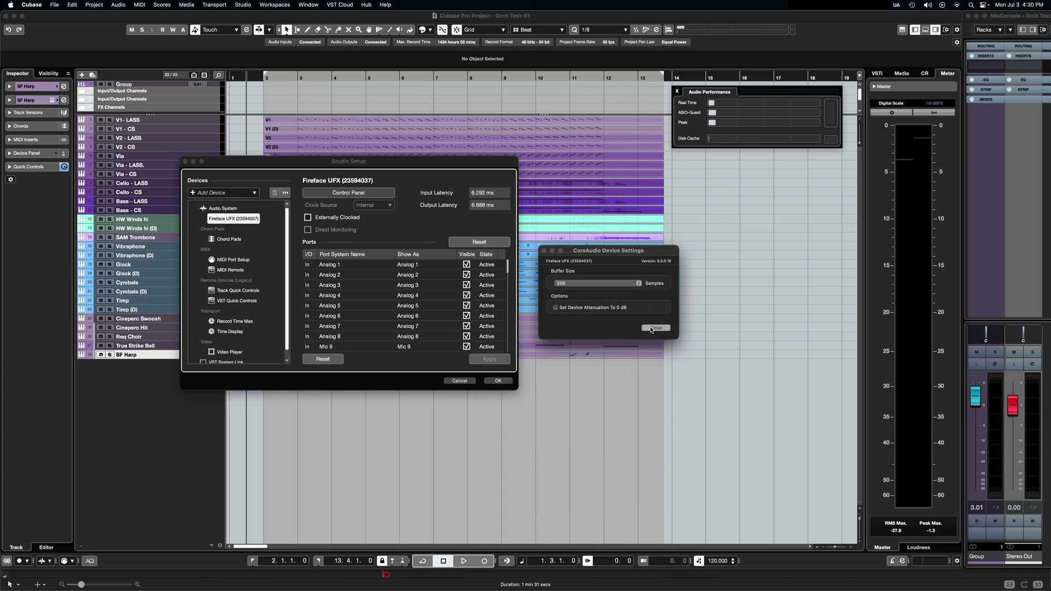
pyautogui.click(656, 327)
pyautogui.click(498, 381)
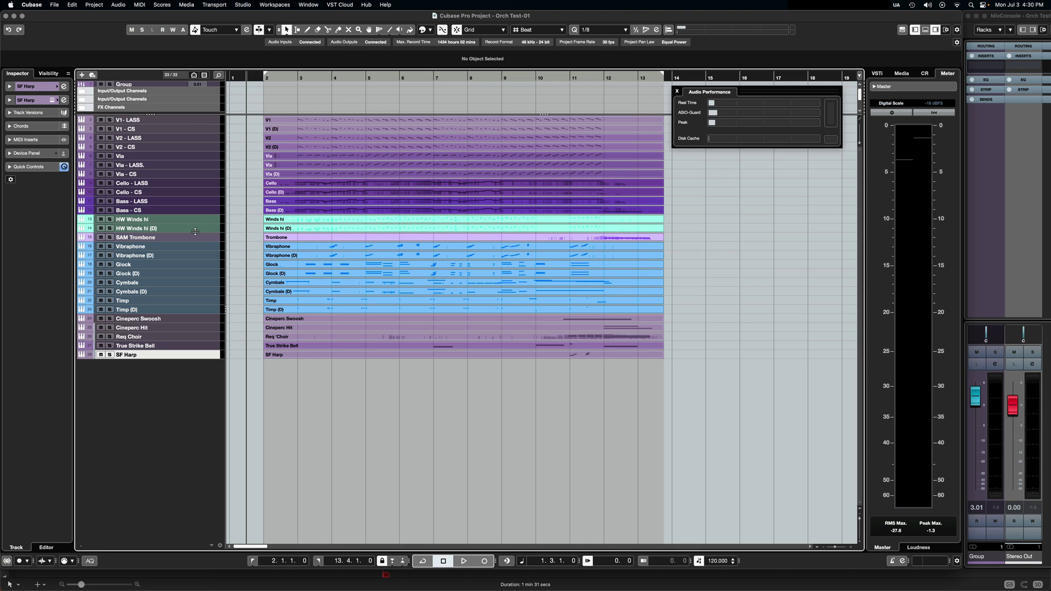
# Inspect the viola Kontakt instruments and review the Vibraphone, Cineperc Swoosh, Bell and Harp tracks.
pyautogui.click(202, 166)
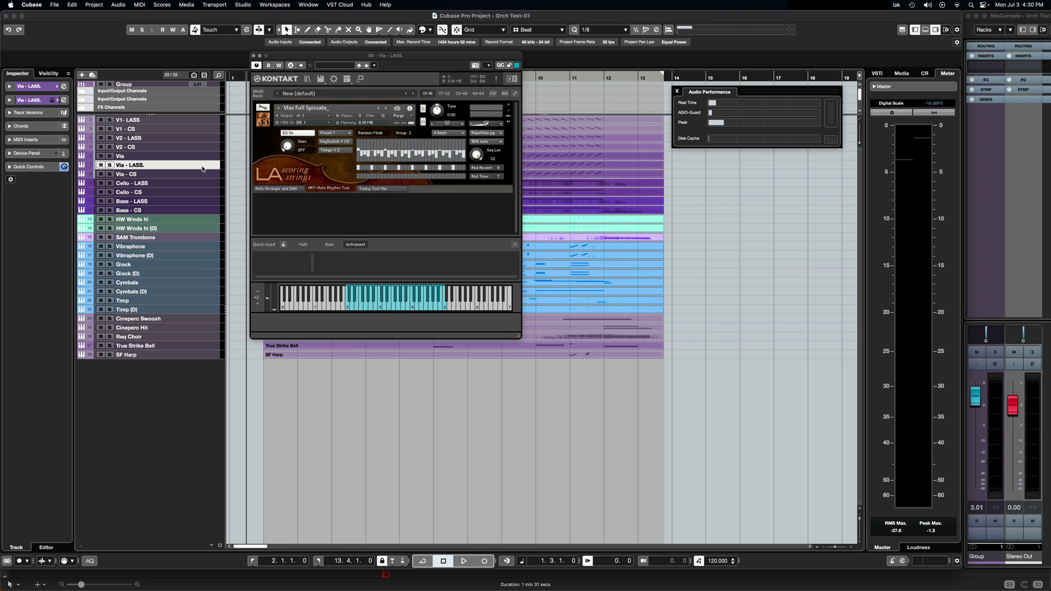
pyautogui.click(198, 176)
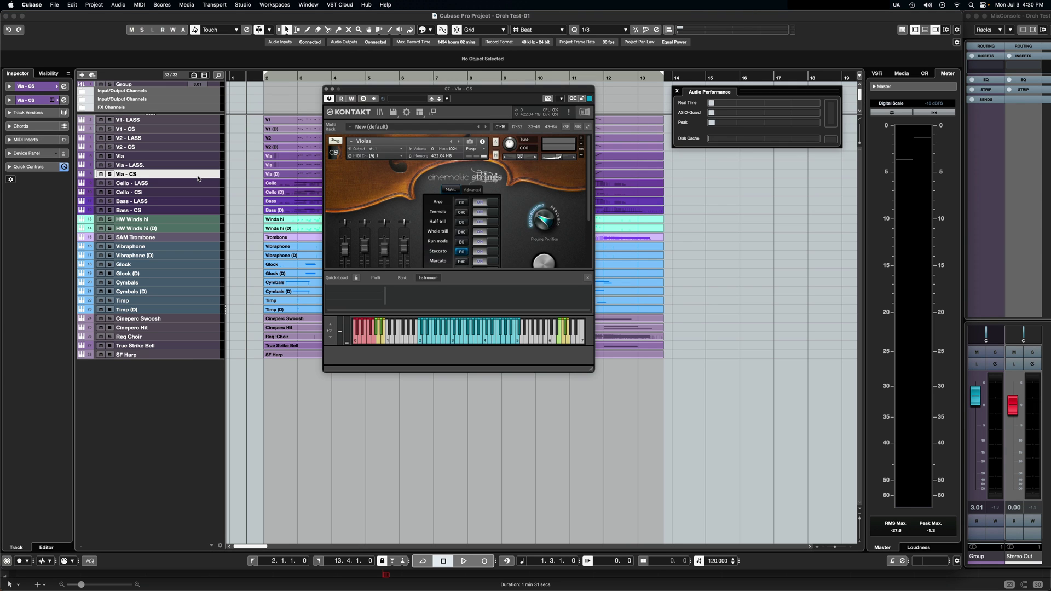
pyautogui.click(198, 178)
pyautogui.click(194, 248)
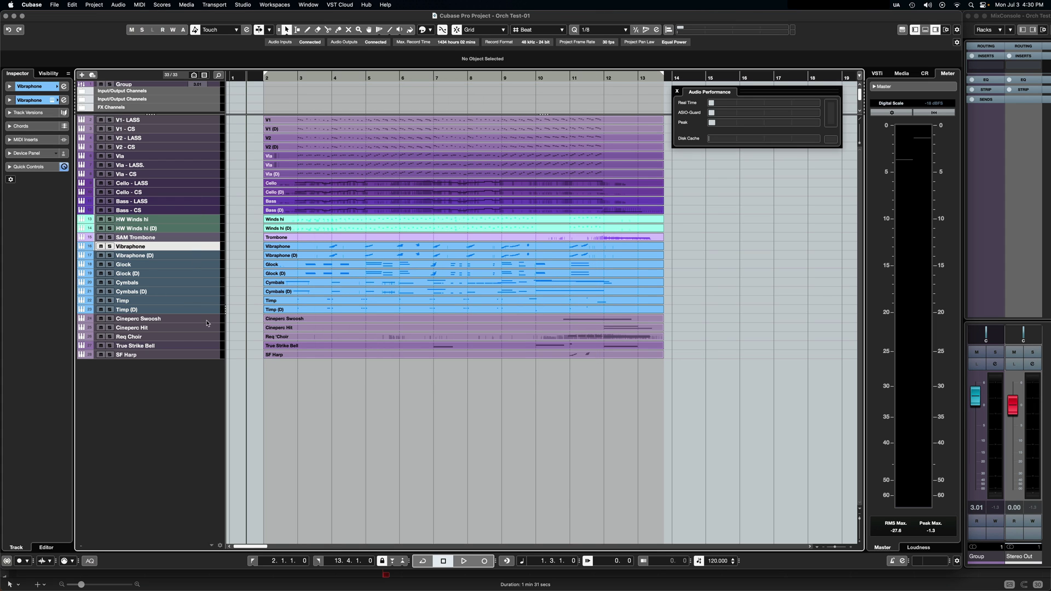
pyautogui.click(207, 320)
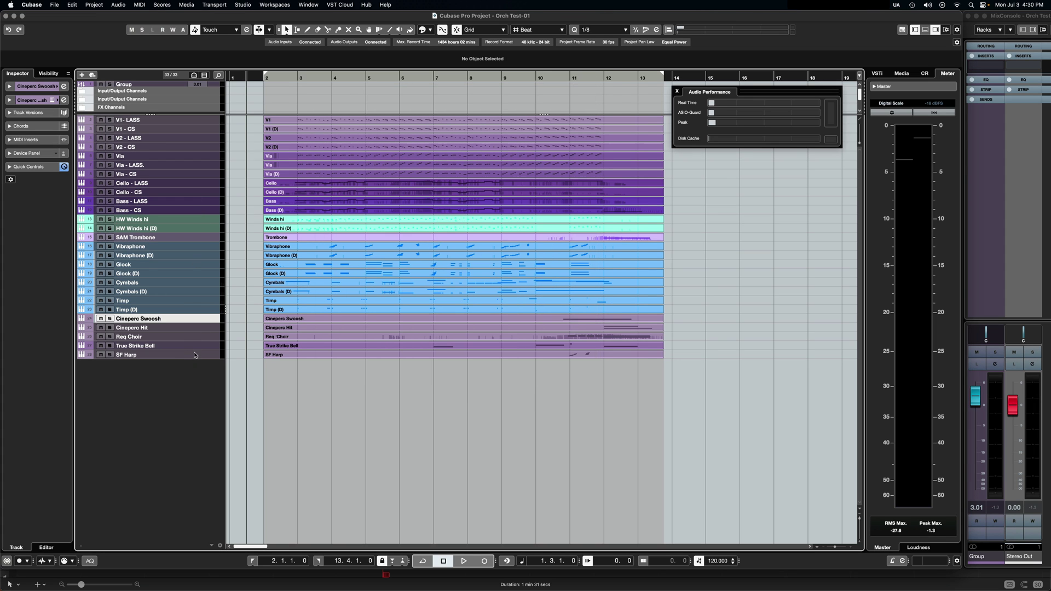
pyautogui.click(196, 346)
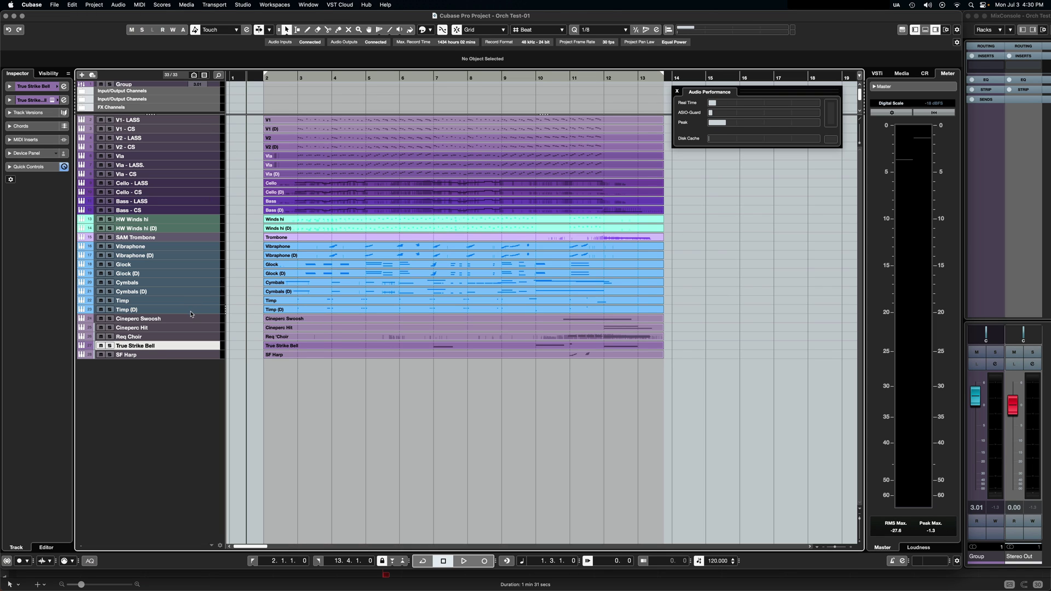
pyautogui.click(189, 356)
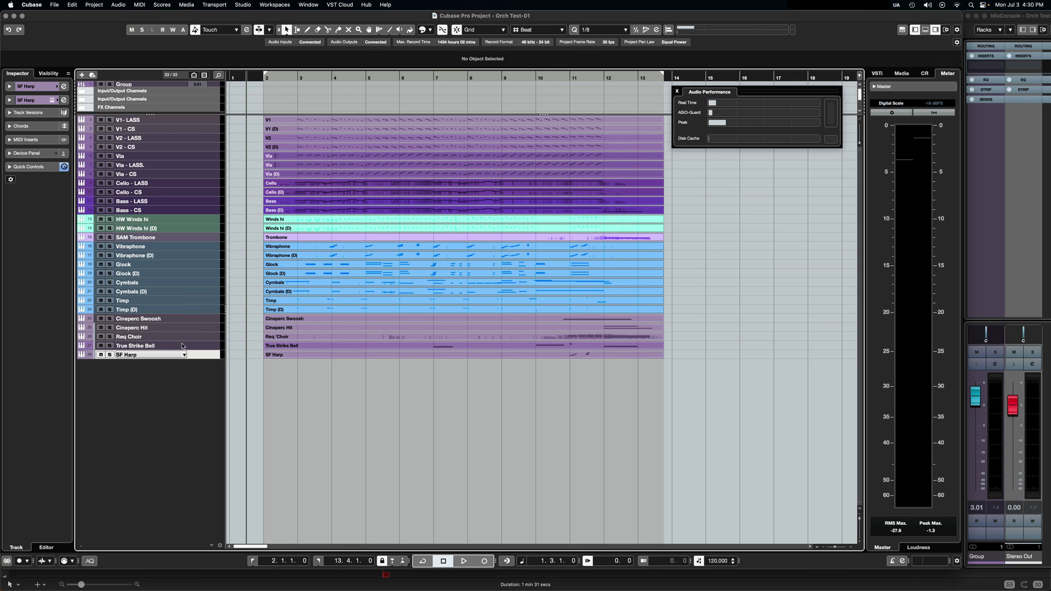
pyautogui.click(167, 110)
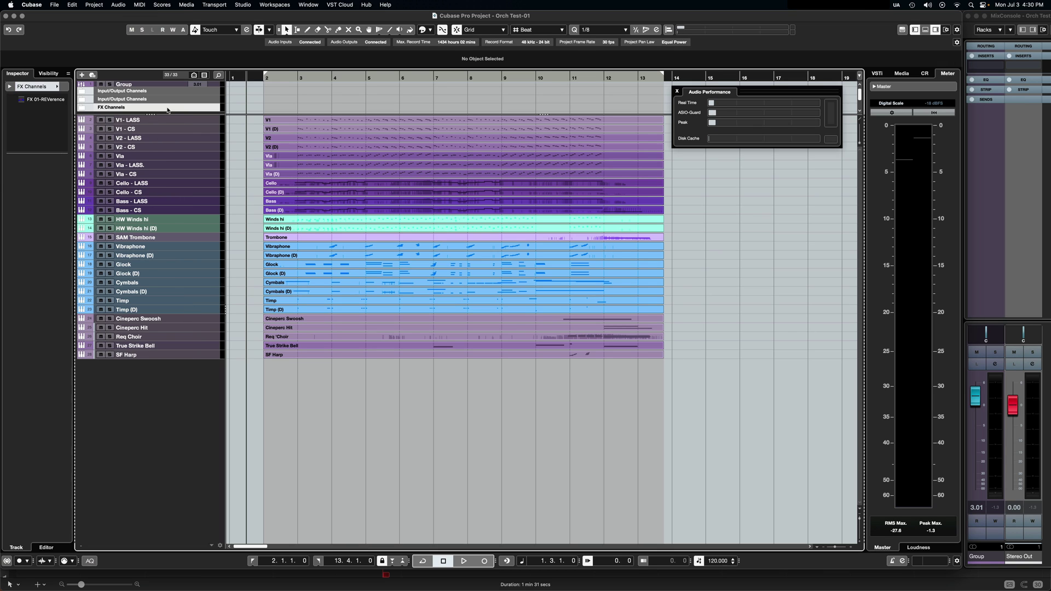
# Test-play the project from bar 2 and try docking the performance meter.
pyautogui.click(262, 78)
pyautogui.press('space')
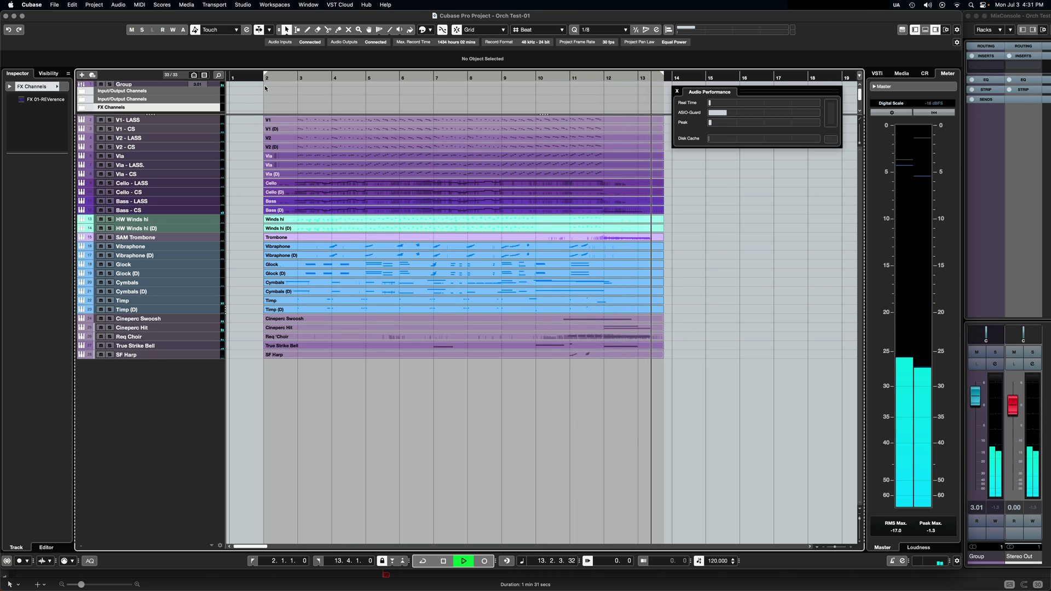
pyautogui.press('space')
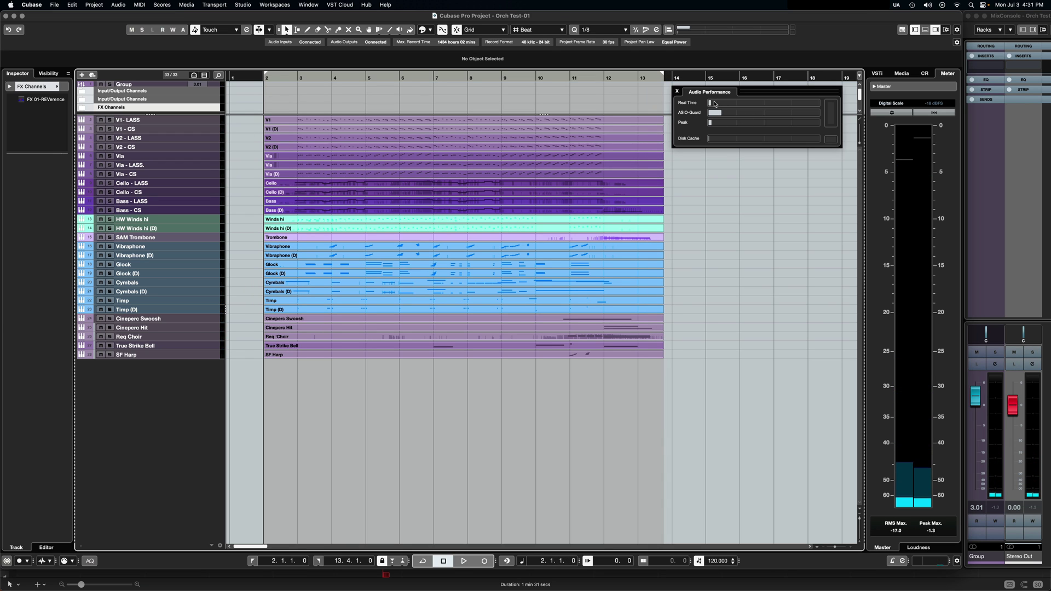
pyautogui.moveTo(714, 98); pyautogui.dragTo(706, 181)
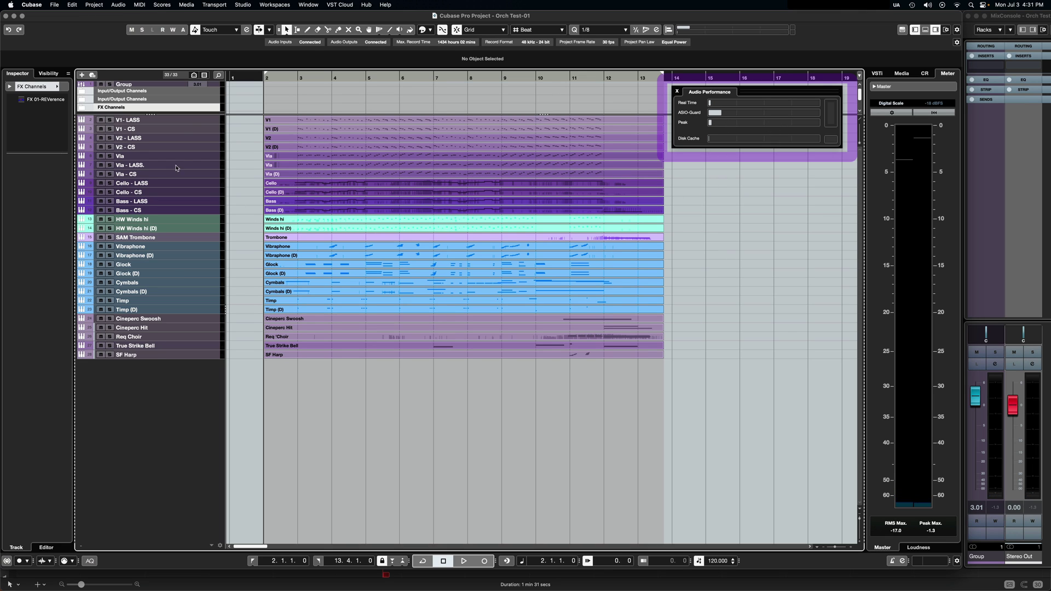
# Select all tracks from V1- LASS through SF Harp and duplicate them to reach 60 tracks.
pyautogui.click(199, 120)
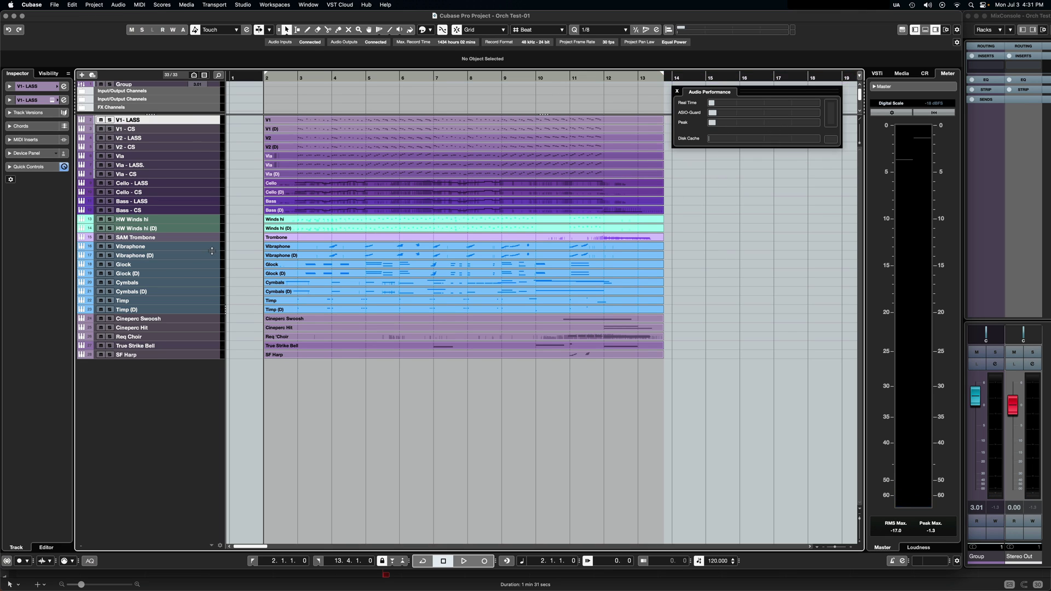
pyautogui.keyDown('shift'); pyautogui.click(210, 354); pyautogui.keyUp('shift')
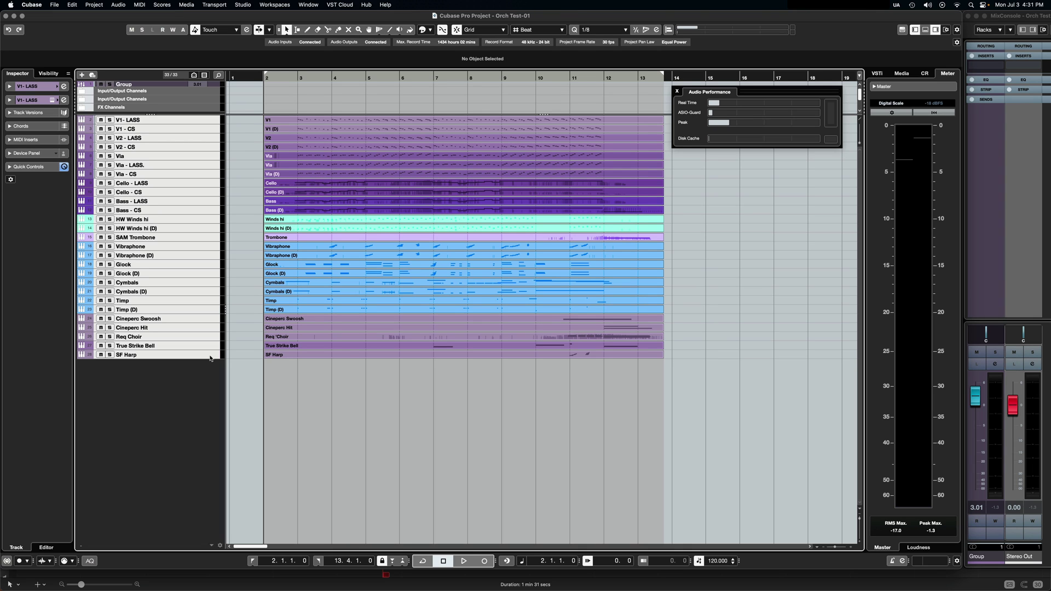
pyautogui.rightClick(210, 358)
pyautogui.click(222, 384)
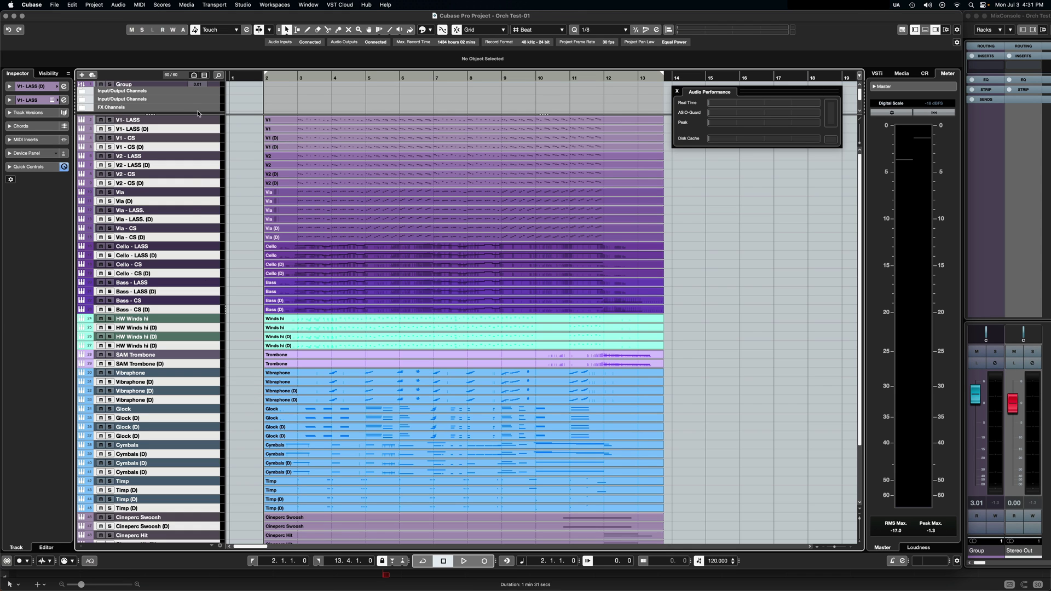
# Lower the Group channel to -3.82 during playback from bar 2, then stop.
pyautogui.click(200, 108)
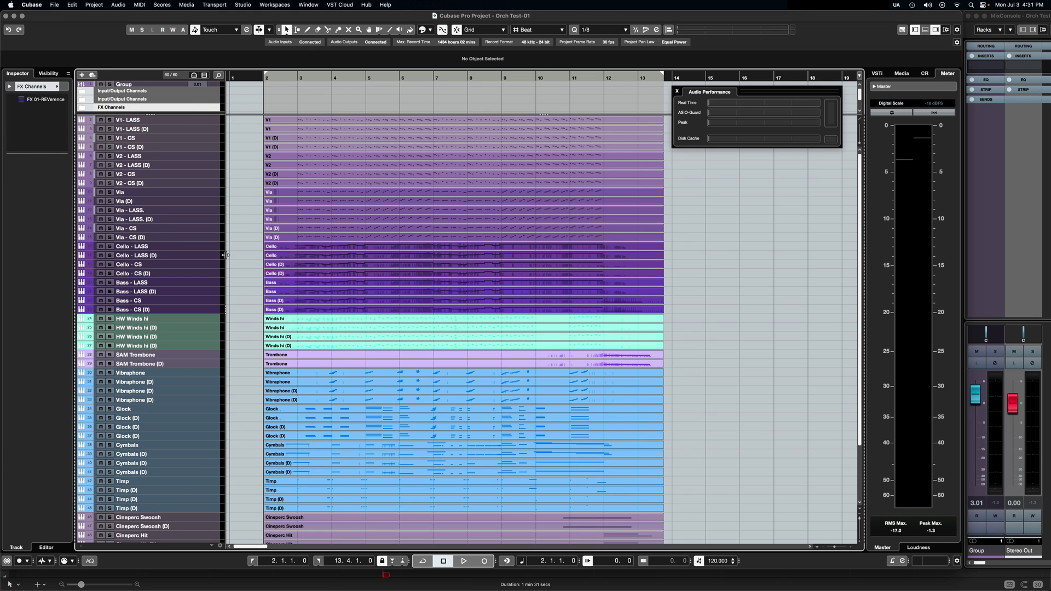
pyautogui.scroll(-5, 214, 348)
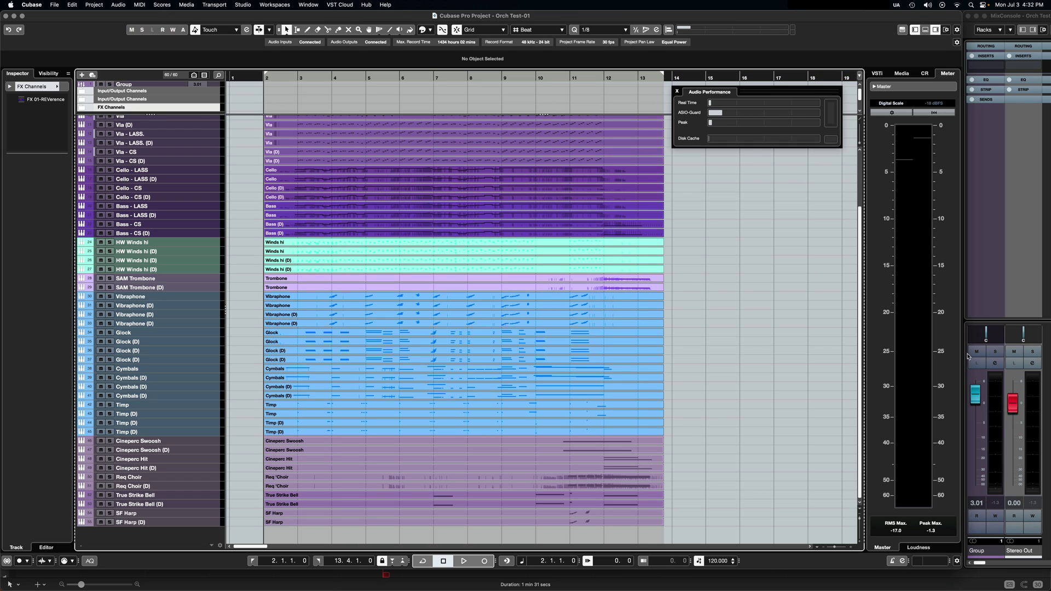
pyautogui.moveTo(979, 391); pyautogui.dragTo(976, 406)
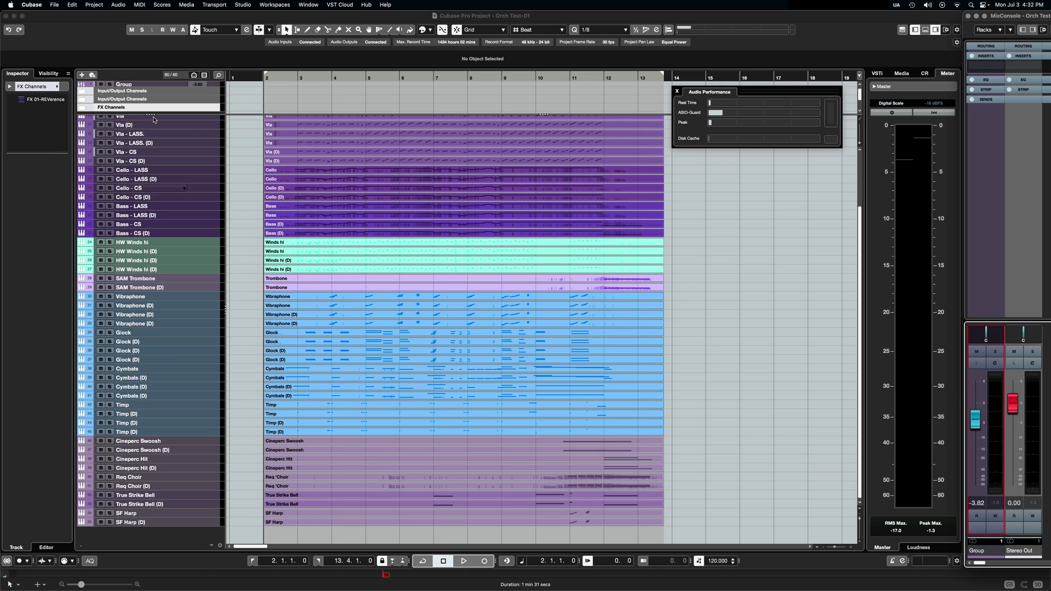
pyautogui.click(261, 75)
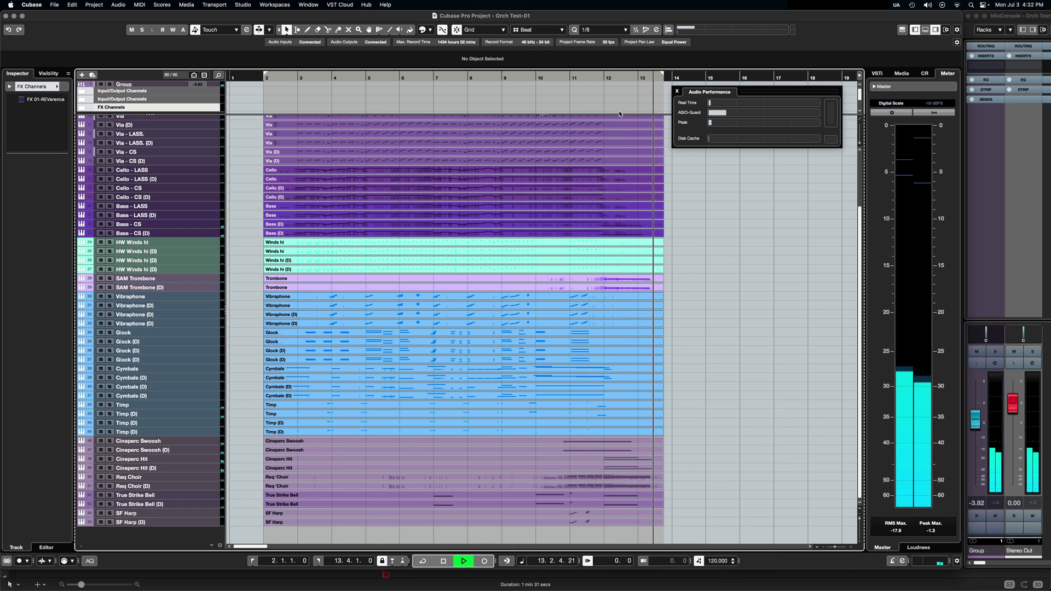
pyautogui.press('space')
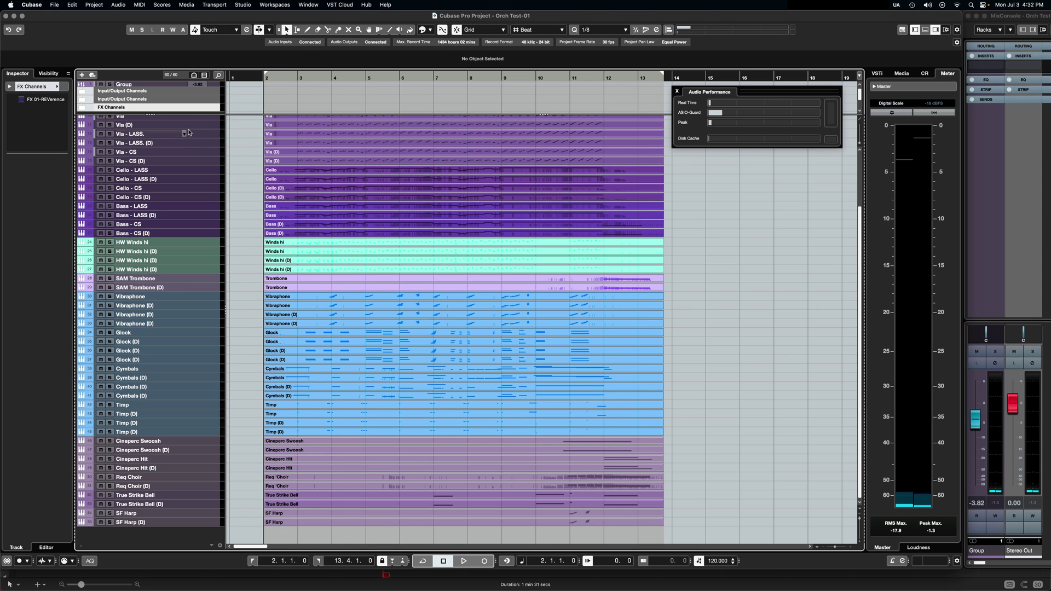
pyautogui.scroll(3, 190, 145)
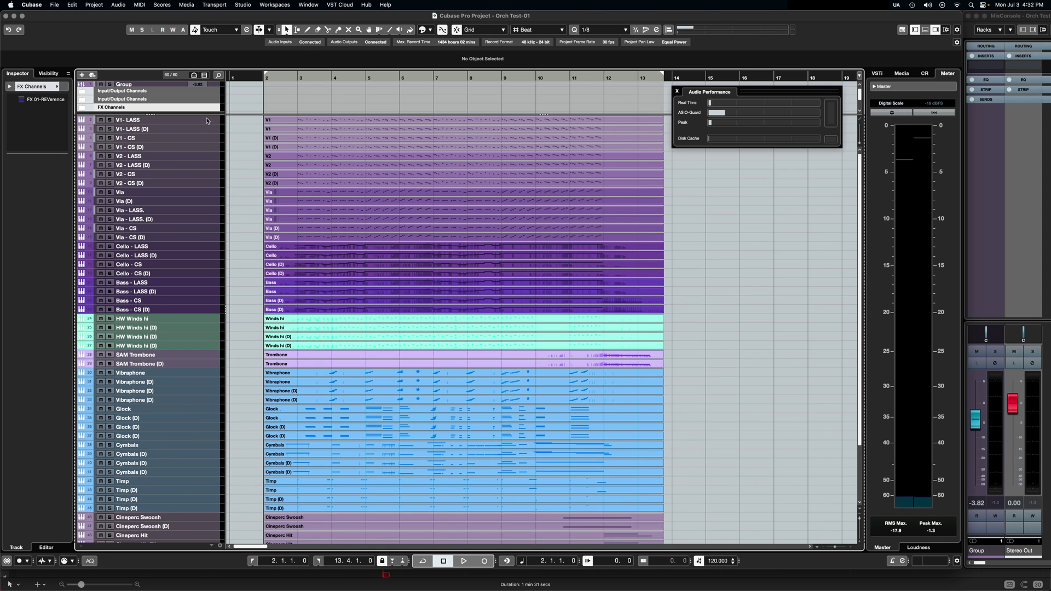
# Select all 60 tracks from V1- LASS to the last one, duplicate them, and check the copies.
pyautogui.click(207, 120)
pyautogui.scroll(-3, 181, 448)
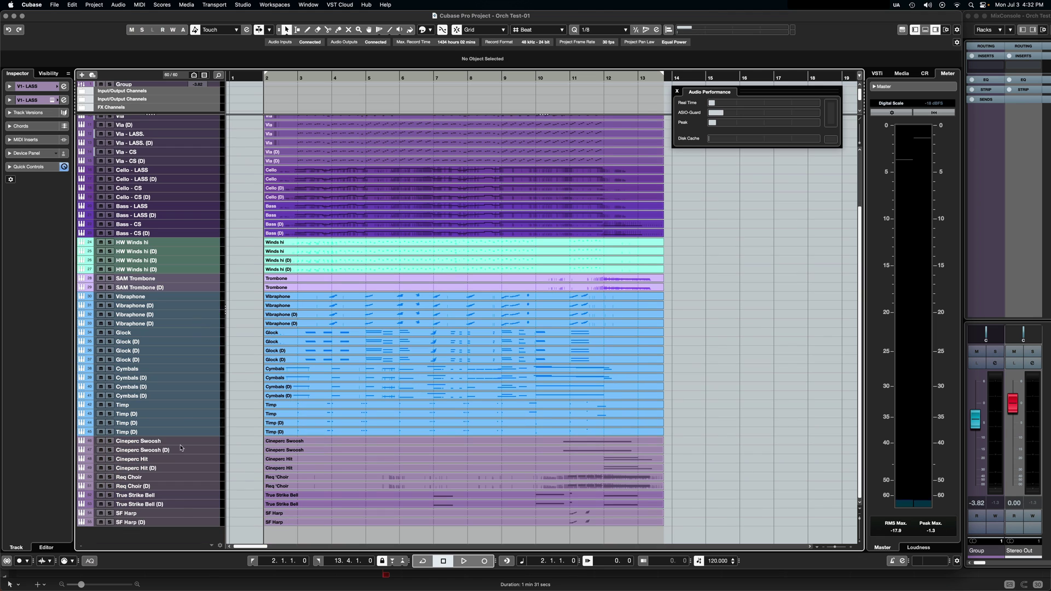
pyautogui.keyDown('shift'); pyautogui.click(199, 523); pyautogui.keyUp('shift')
pyautogui.rightClick(199, 523)
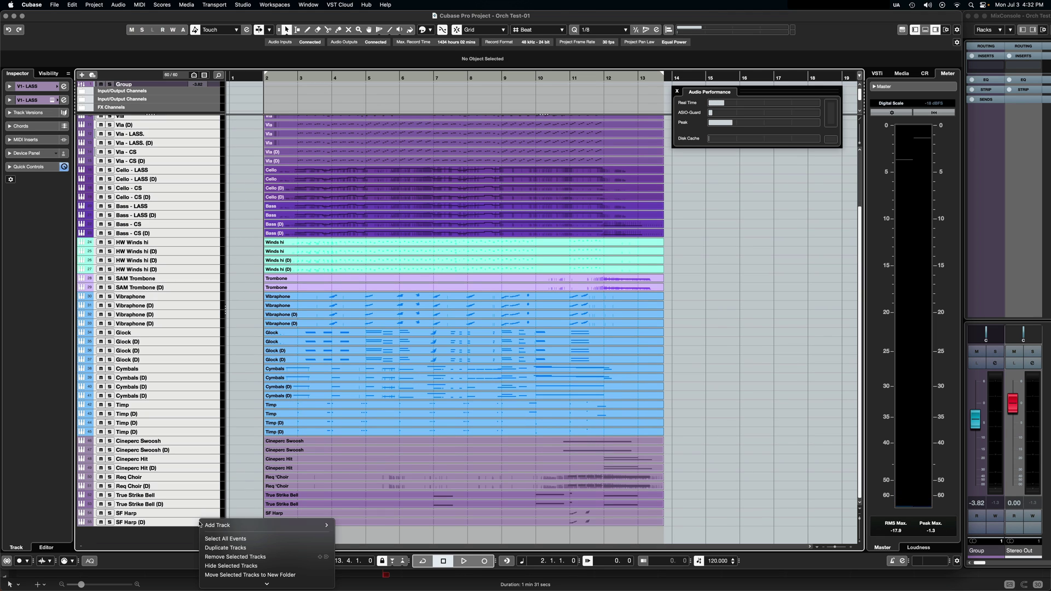
pyautogui.click(225, 548)
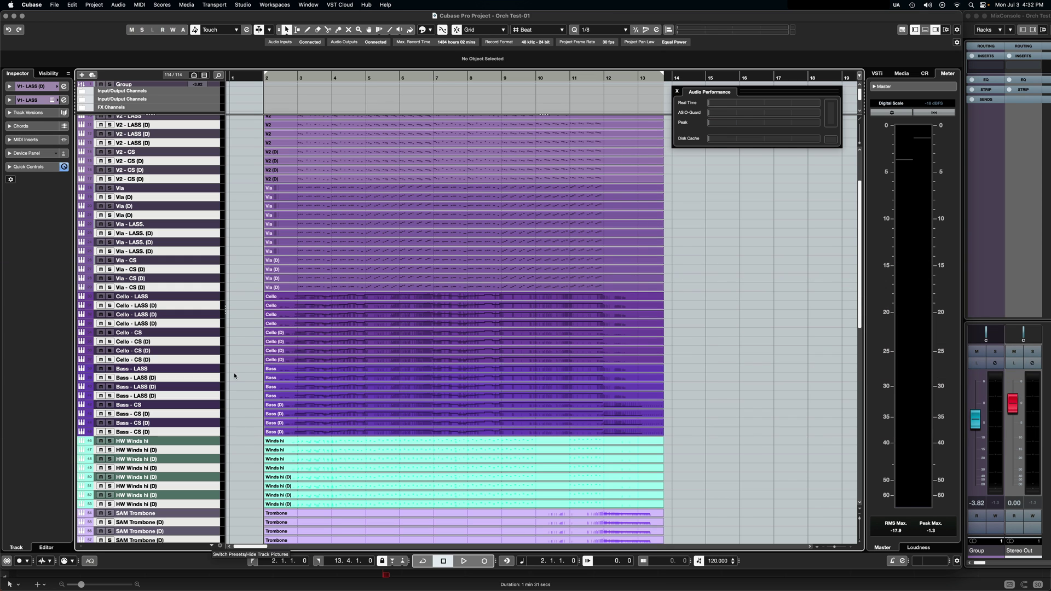
pyautogui.scroll(-10, 209, 369)
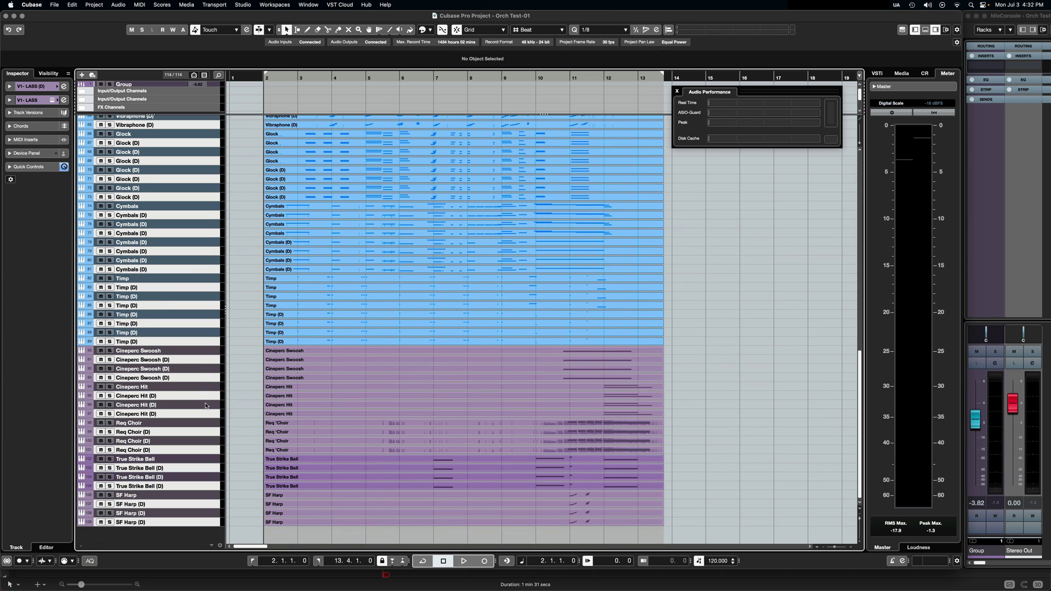
pyautogui.scroll(12, 208, 399)
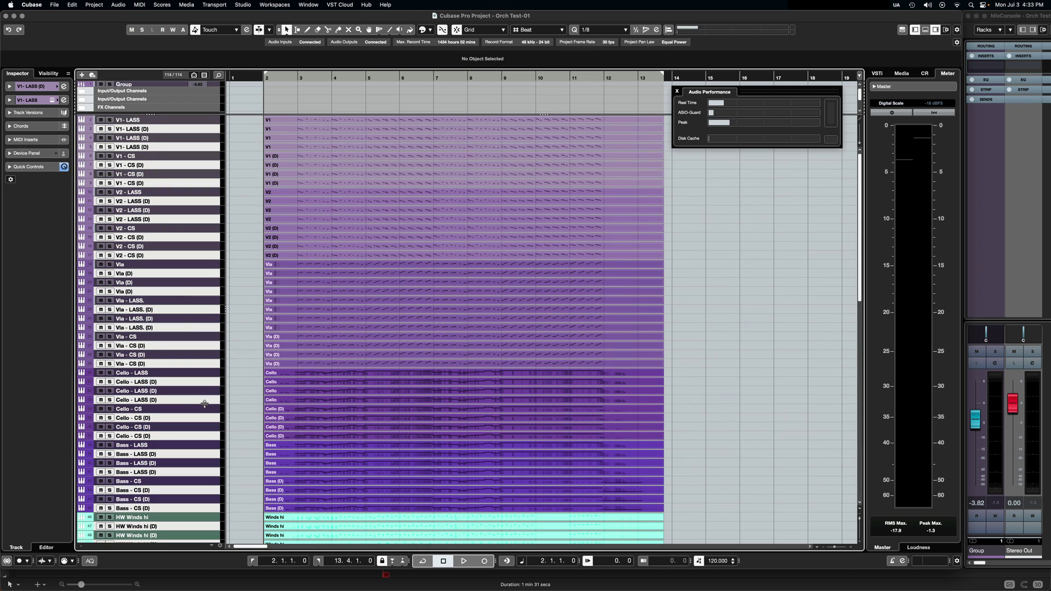
pyautogui.click(188, 111)
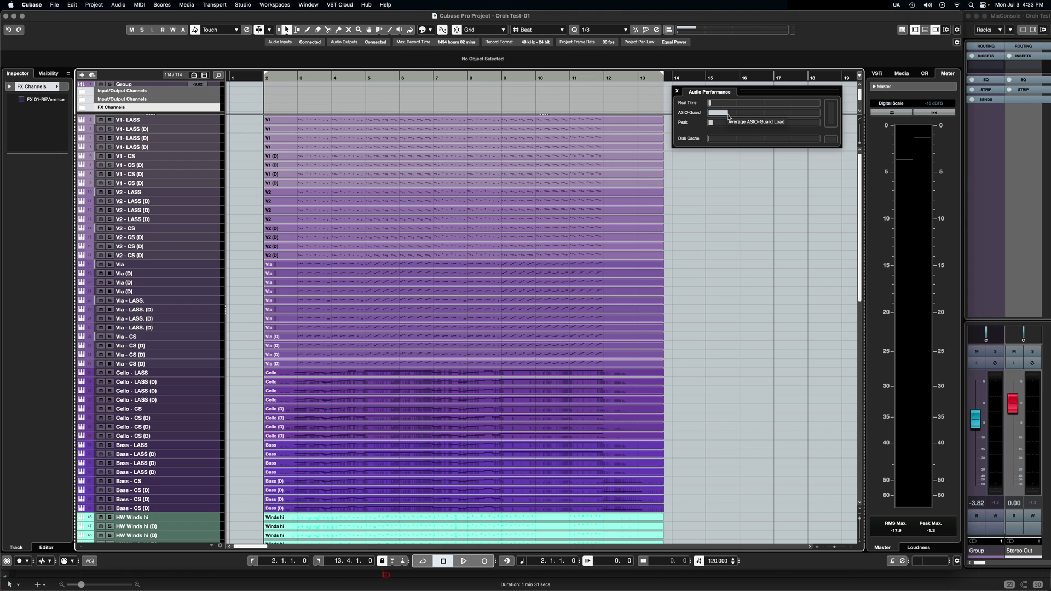
# Play from bar 2 while lowering the Group fader from -5.73 in steps to -8.24, then stop.
pyautogui.click(255, 77)
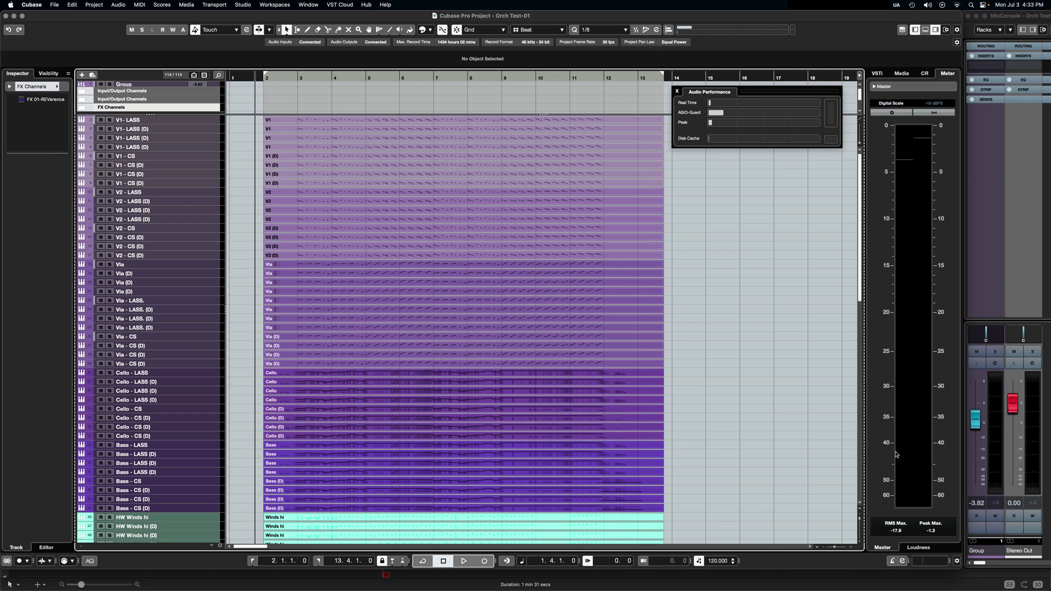
pyautogui.moveTo(975, 419); pyautogui.dragTo(977, 428)
pyautogui.press('space')
pyautogui.moveTo(975, 435); pyautogui.dragTo(977, 439)
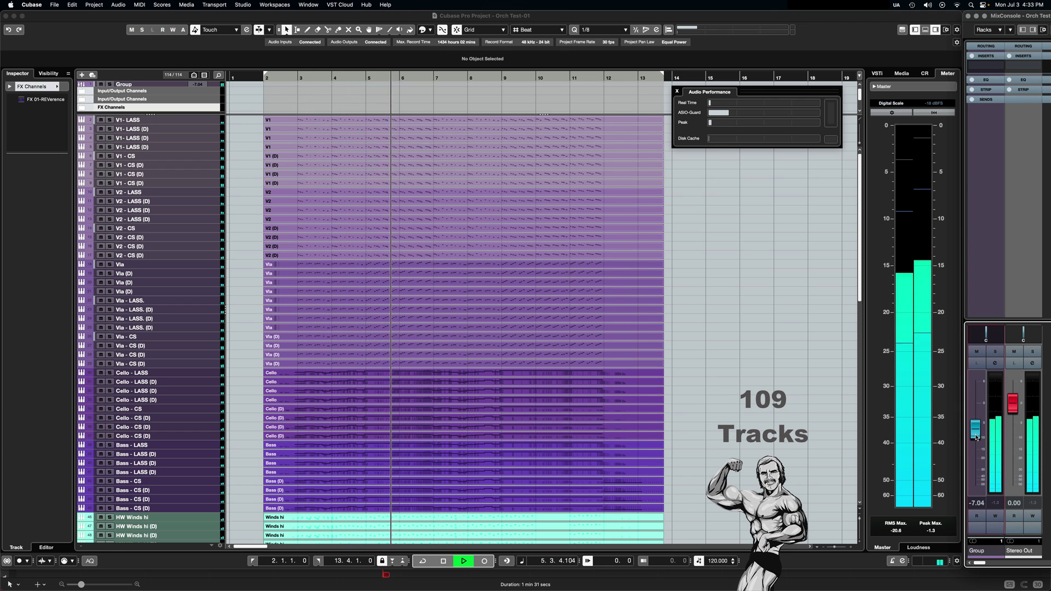
pyautogui.moveTo(976, 438); pyautogui.dragTo(975, 440)
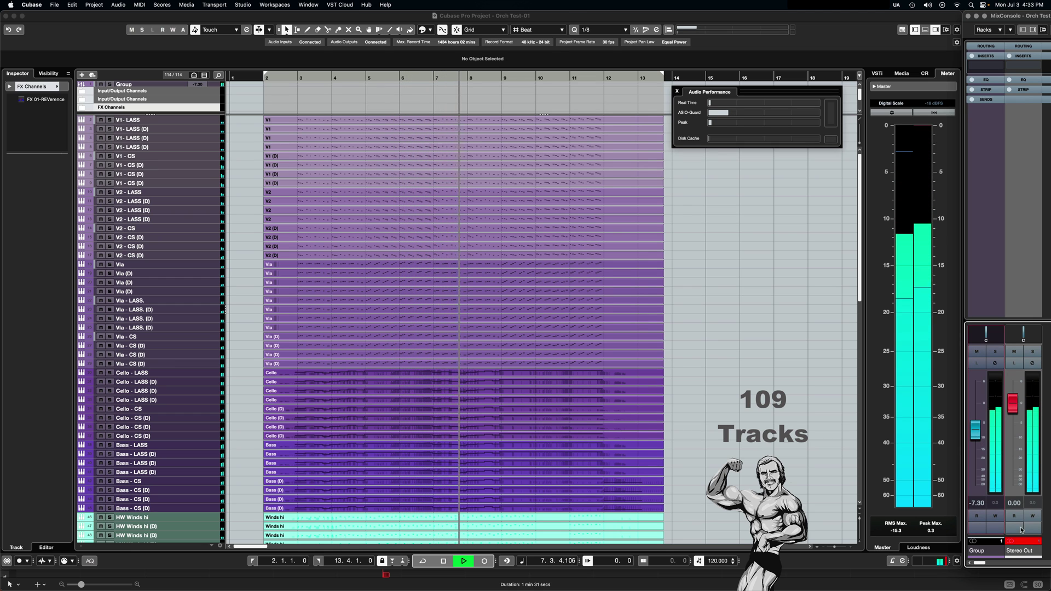
pyautogui.moveTo(980, 439); pyautogui.dragTo(979, 441)
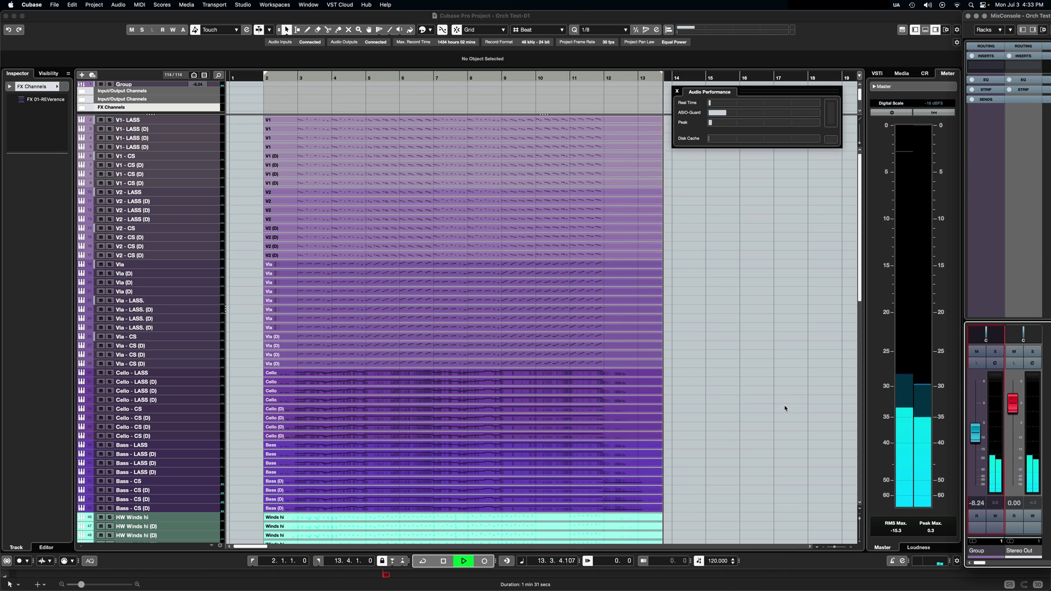
pyautogui.press('space')
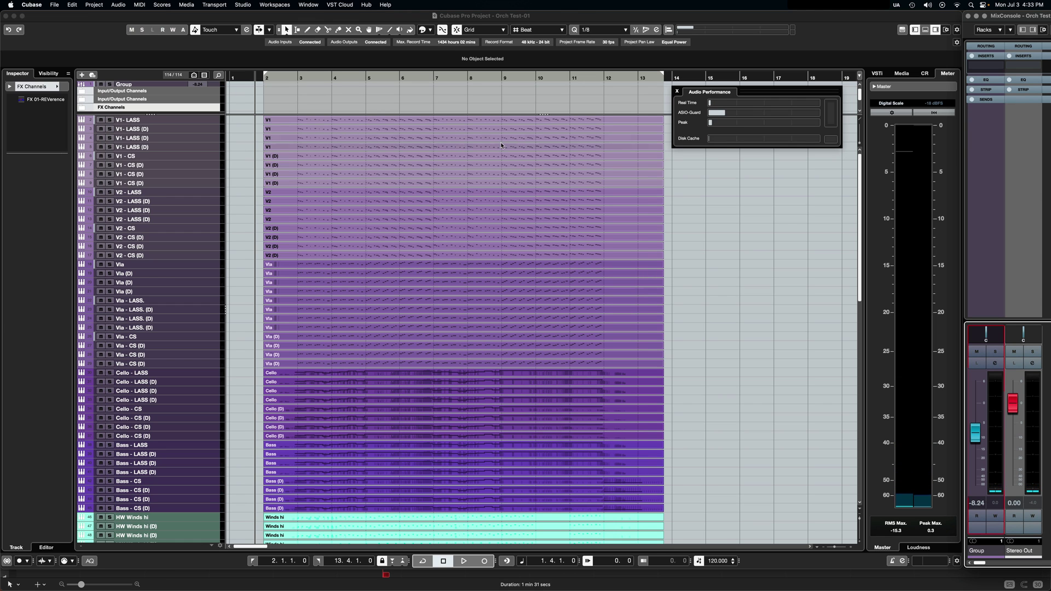
# Select every track from V1- LASS to the bottom and duplicate them all.
pyautogui.scroll(-15, 224, 371)
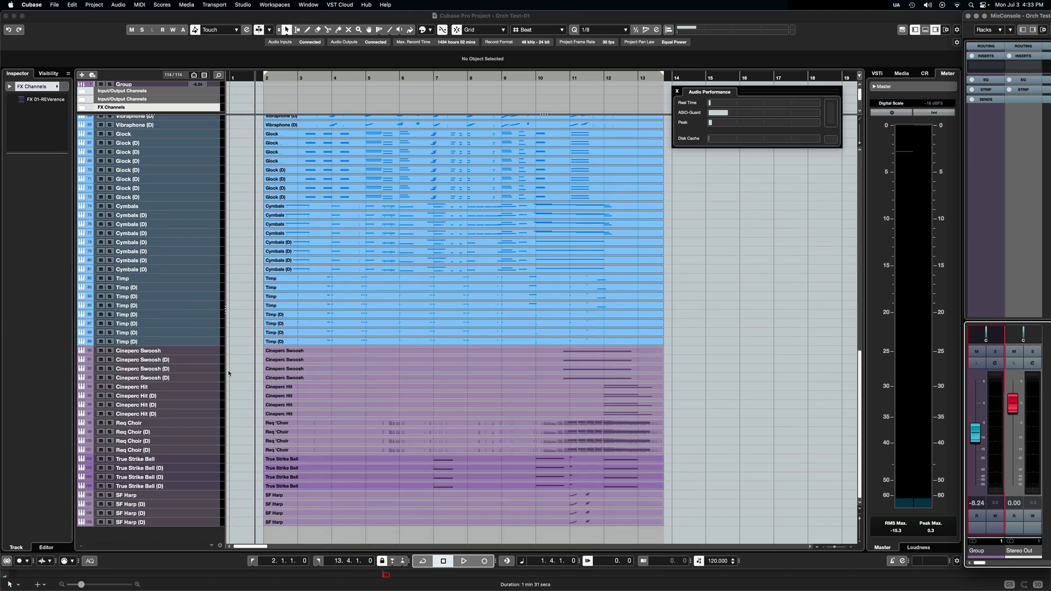
pyautogui.scroll(15, 227, 374)
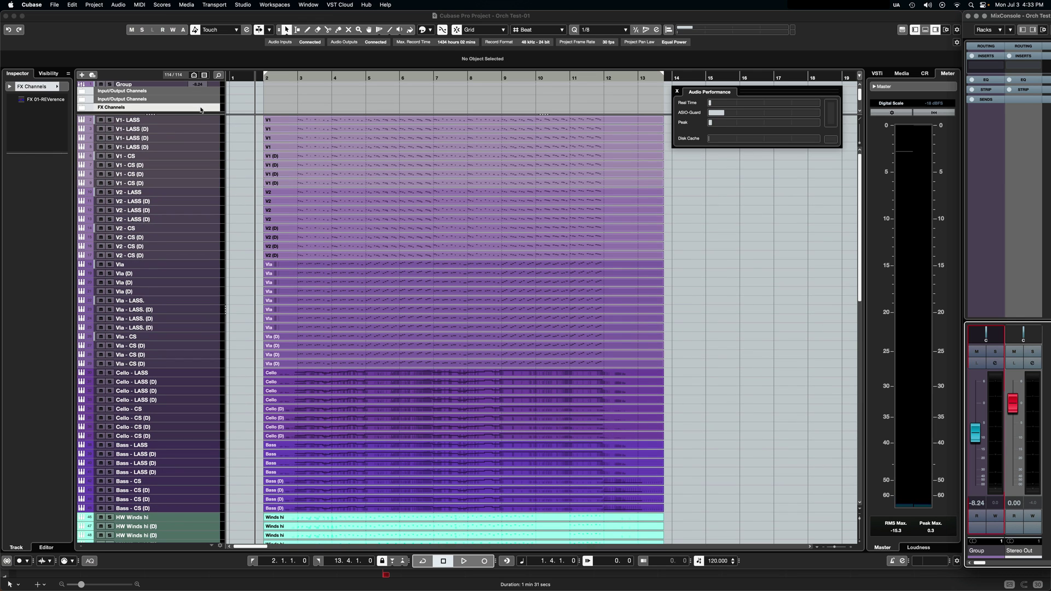
pyautogui.click(202, 119)
pyautogui.scroll(-15, 197, 277)
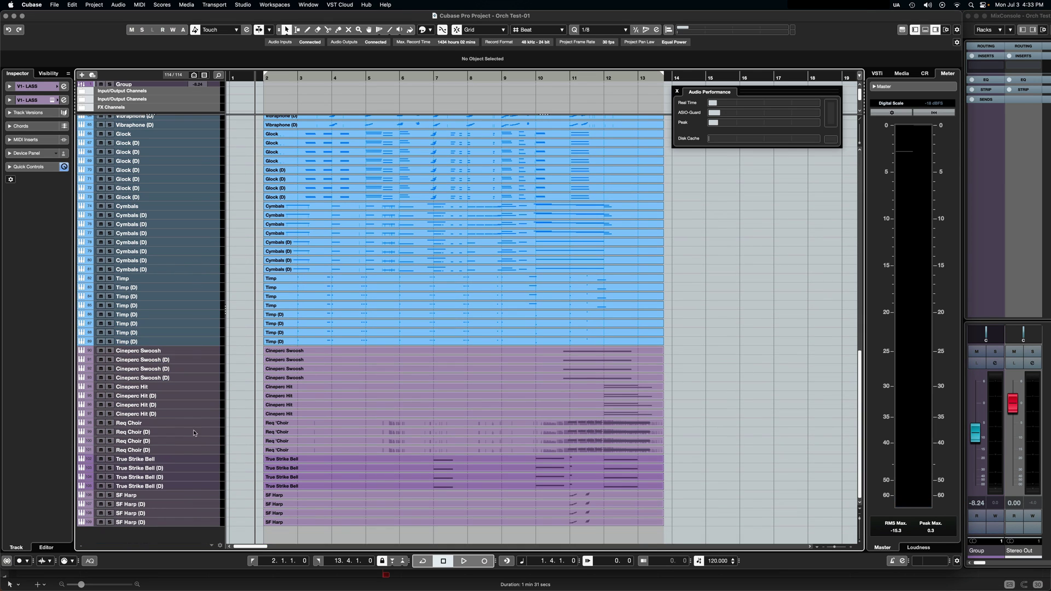
pyautogui.keyDown('shift'); pyautogui.click(194, 525); pyautogui.keyUp('shift')
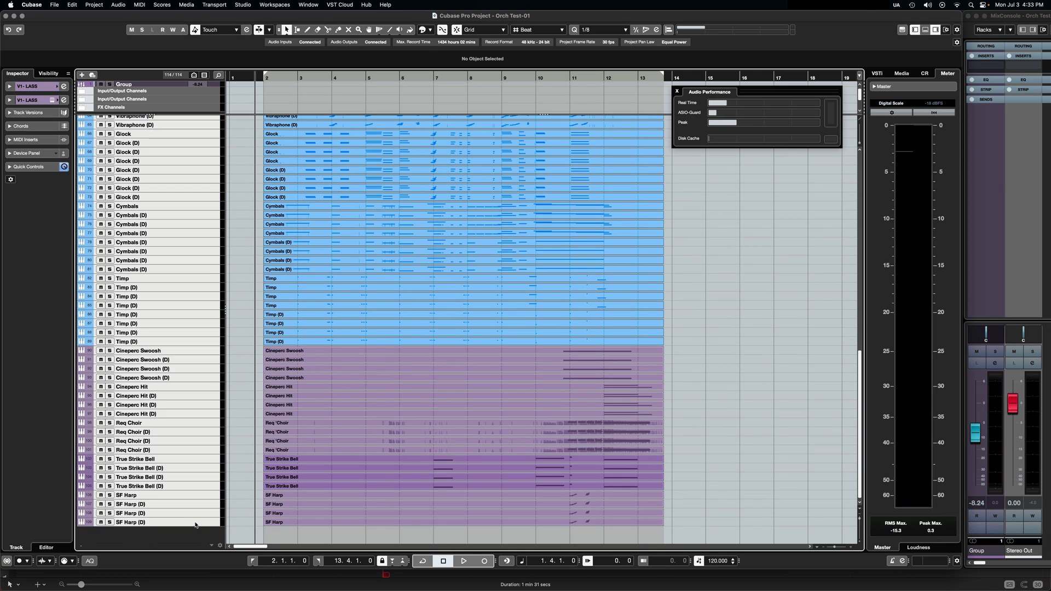
pyautogui.rightClick(196, 523)
pyautogui.click(207, 548)
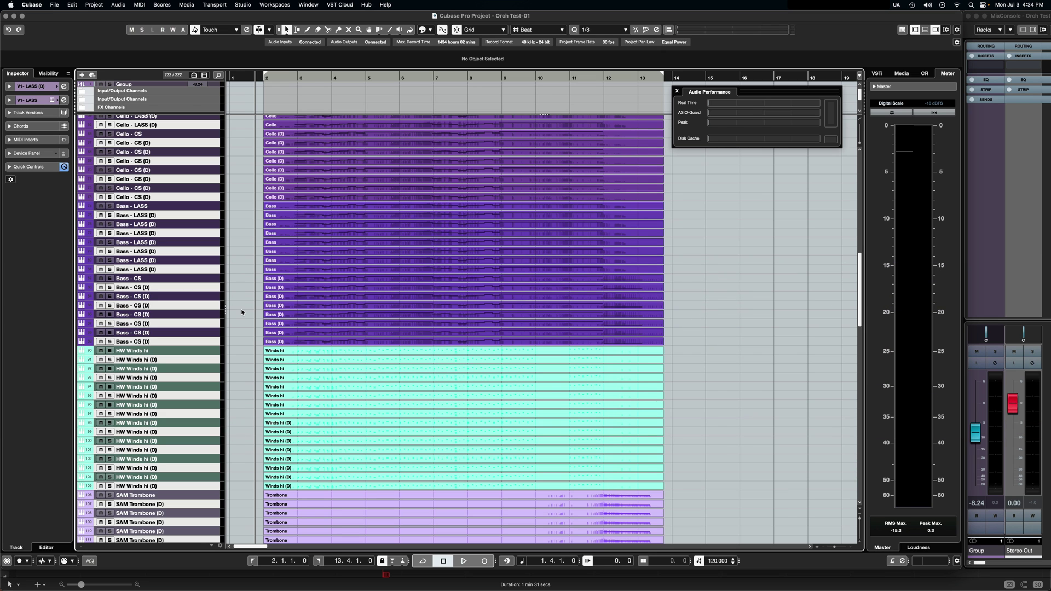
# Scroll through the new duplicated tracks and ease the Group fader down slightly.
pyautogui.scroll(-20, 205, 333)
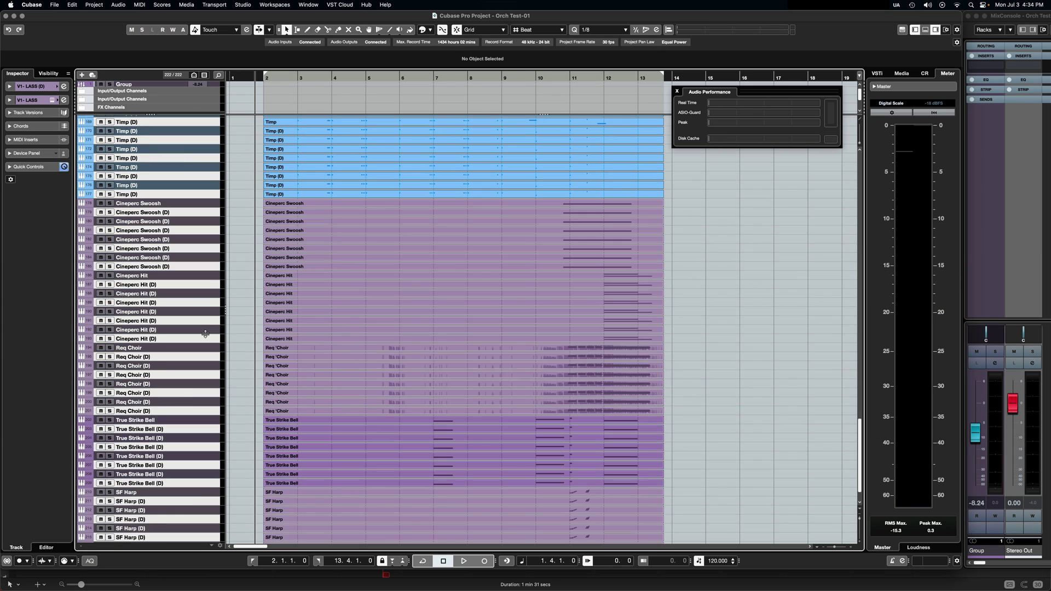
pyautogui.scroll(-2, 205, 334)
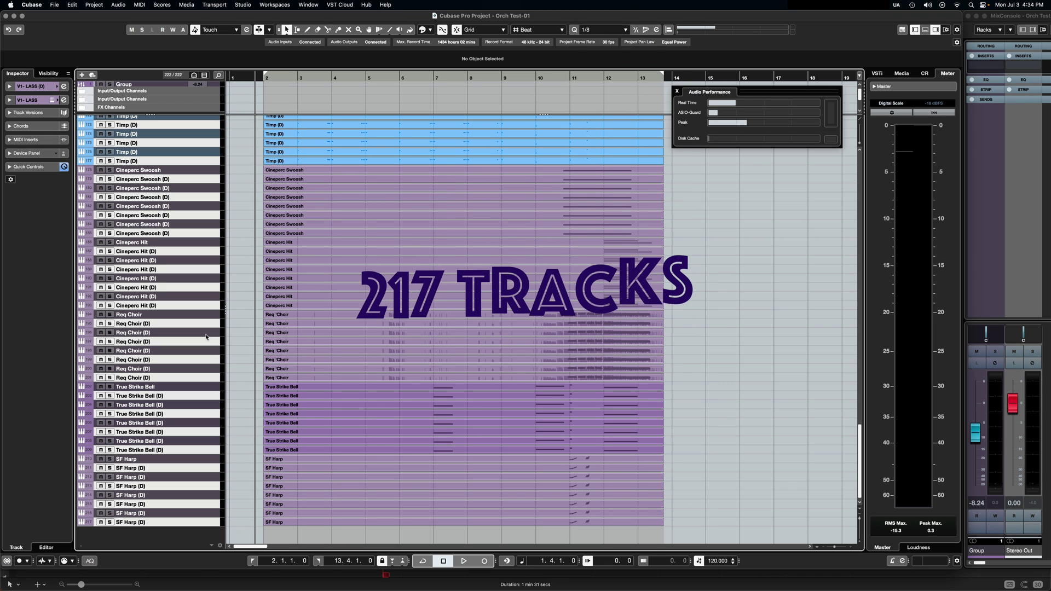
pyautogui.scroll(20, 195, 334)
pyautogui.scroll(20, 194, 335)
pyautogui.scroll(6, 194, 335)
pyautogui.scroll(6, 205, 332)
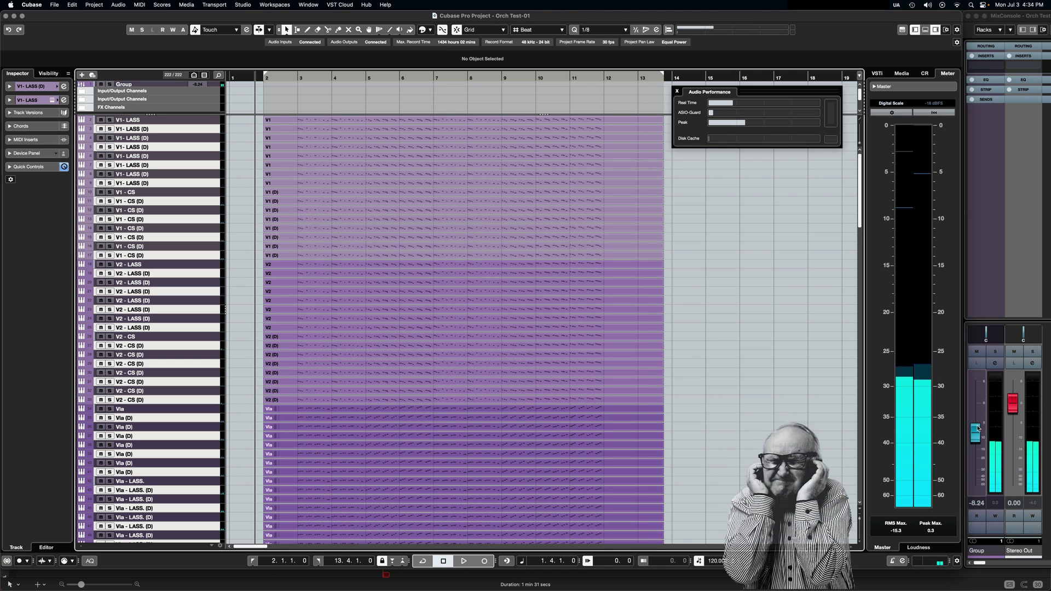
pyautogui.moveTo(975, 433); pyautogui.dragTo(974, 436)
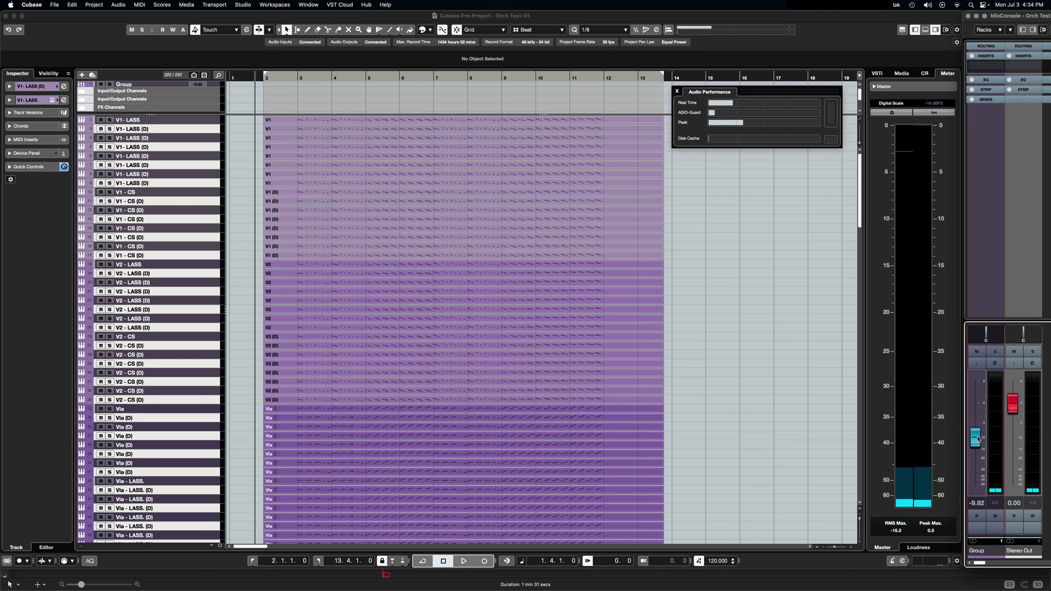
# Select the FX Channels folder to deselect the duplicated tracks and scroll through the list.
pyautogui.click(161, 107)
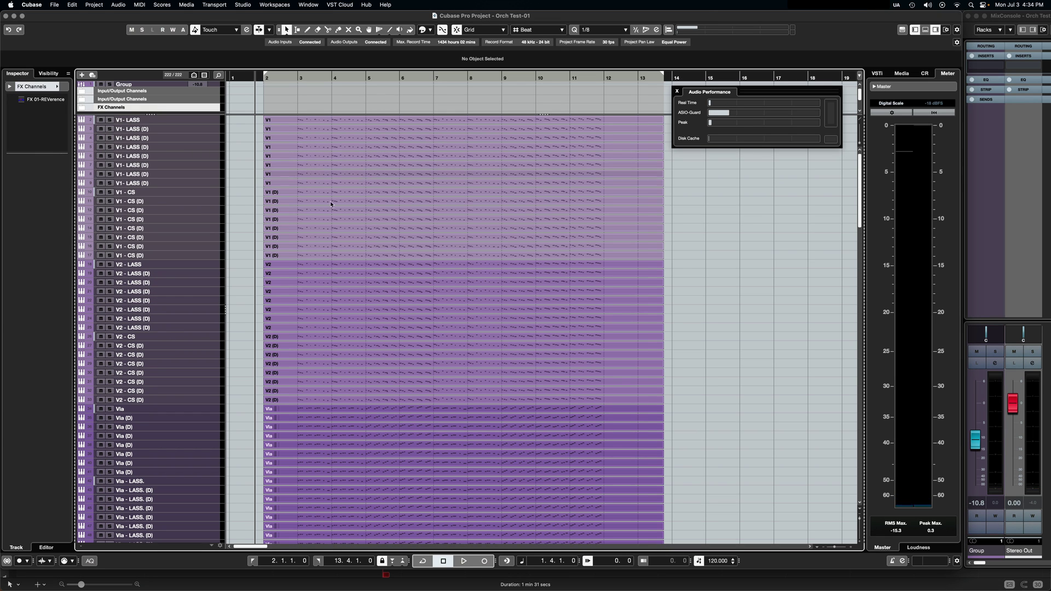
pyautogui.scroll(-20, 243, 274)
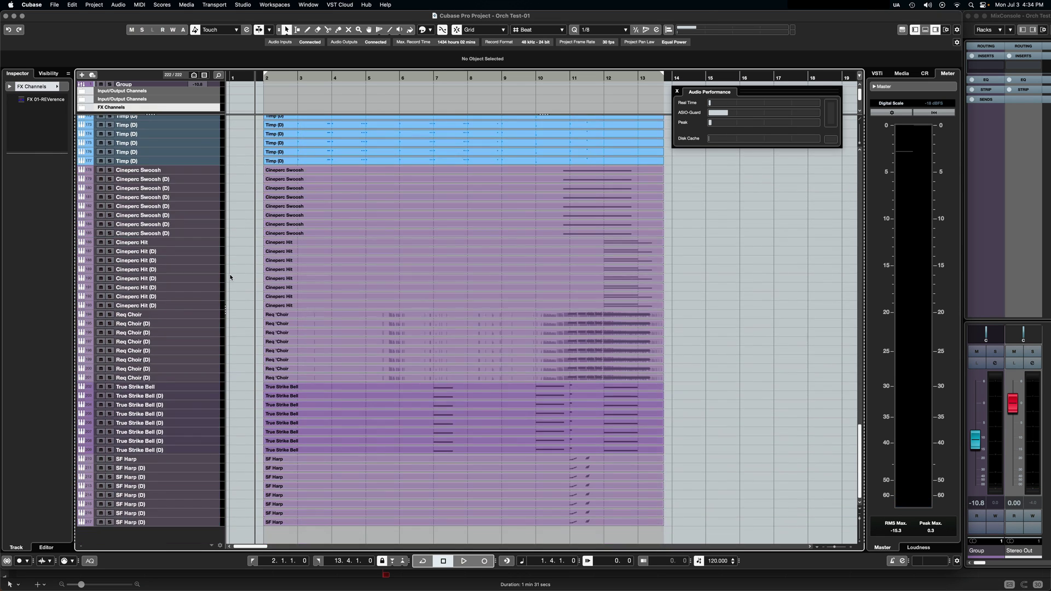
pyautogui.scroll(20, 230, 277)
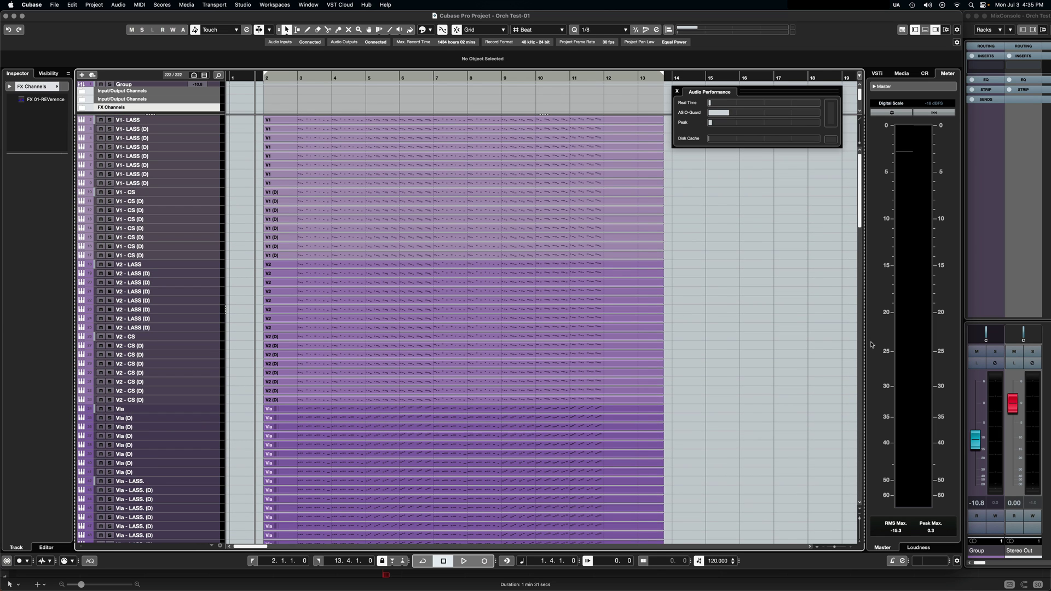
# During playback, lower the Group fader in steps through -11.2 and -12.3 to about -13.5.
pyautogui.moveTo(978, 444); pyautogui.dragTo(979, 446)
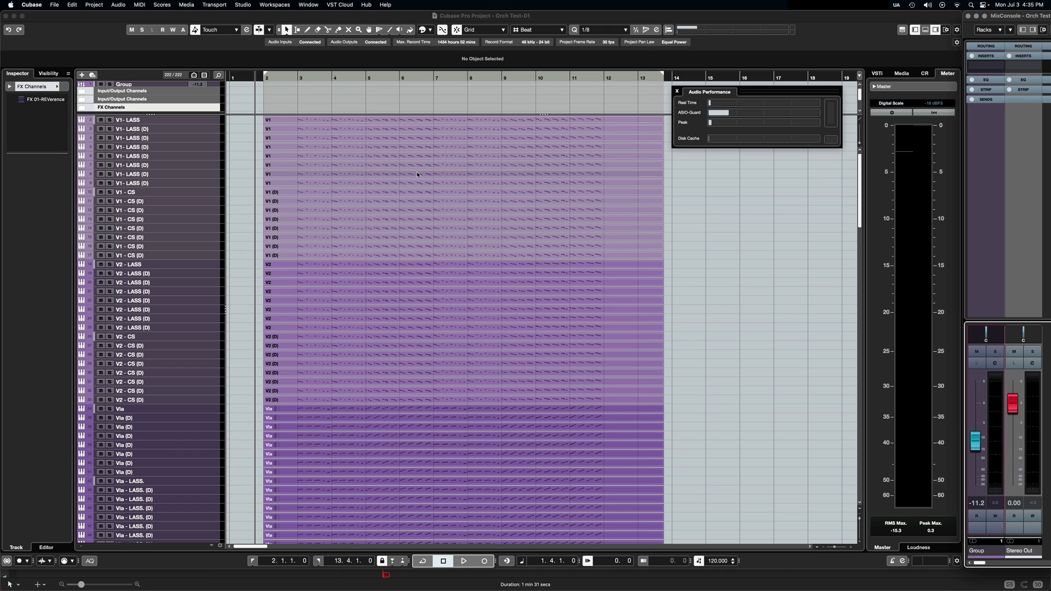
pyautogui.click(255, 75)
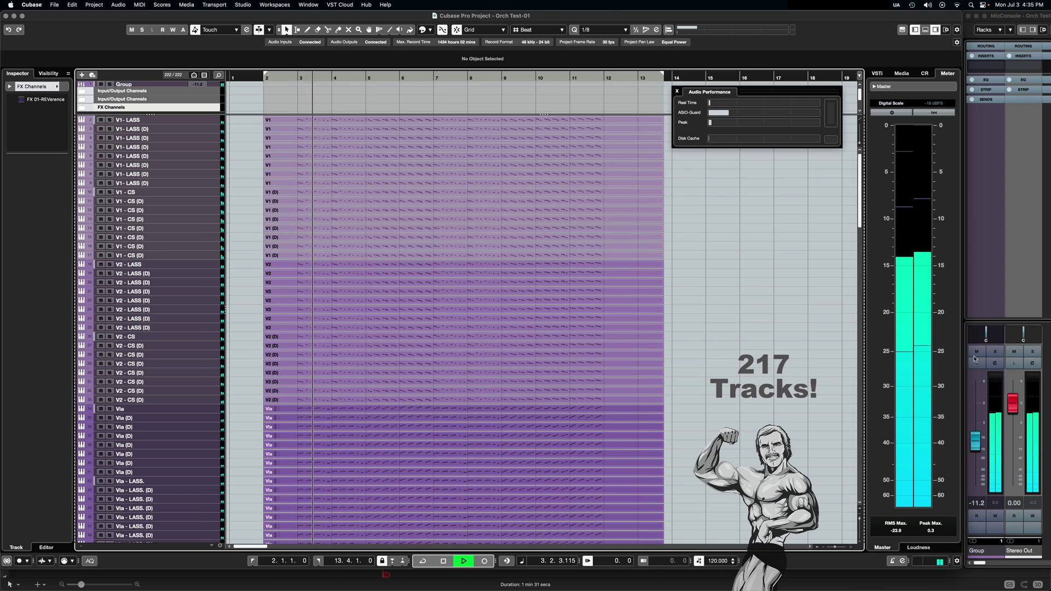
pyautogui.moveTo(976, 444); pyautogui.dragTo(977, 447)
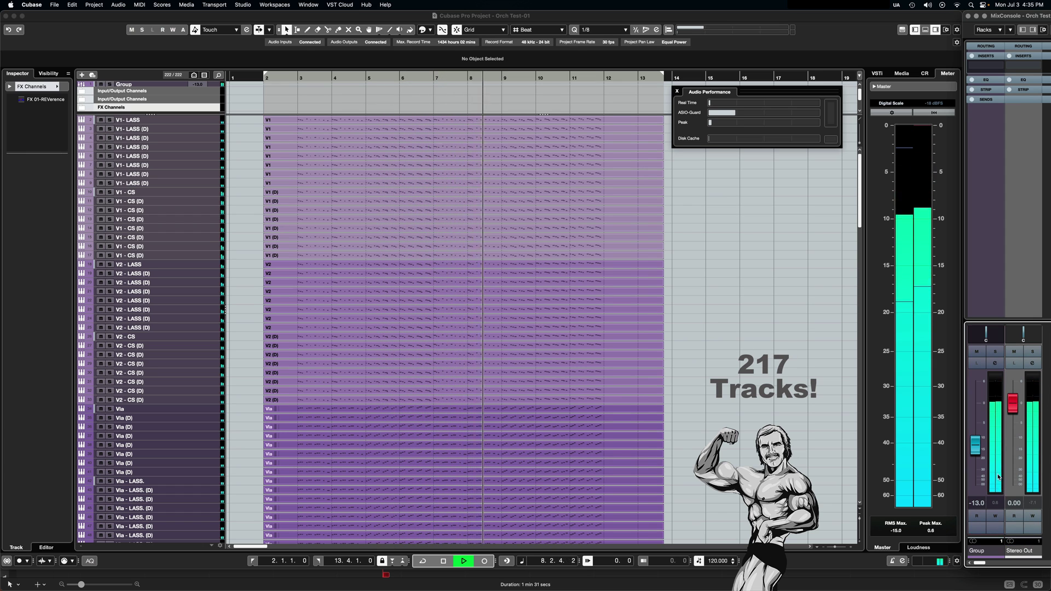
pyautogui.moveTo(976, 446); pyautogui.dragTo(978, 454)
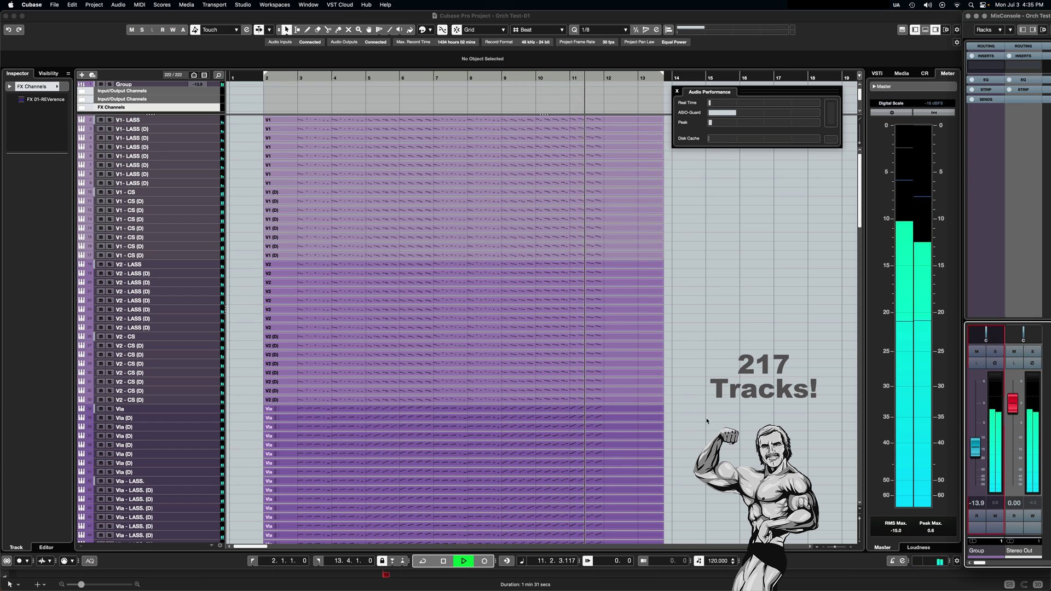
pyautogui.scroll(-2, 700, 421)
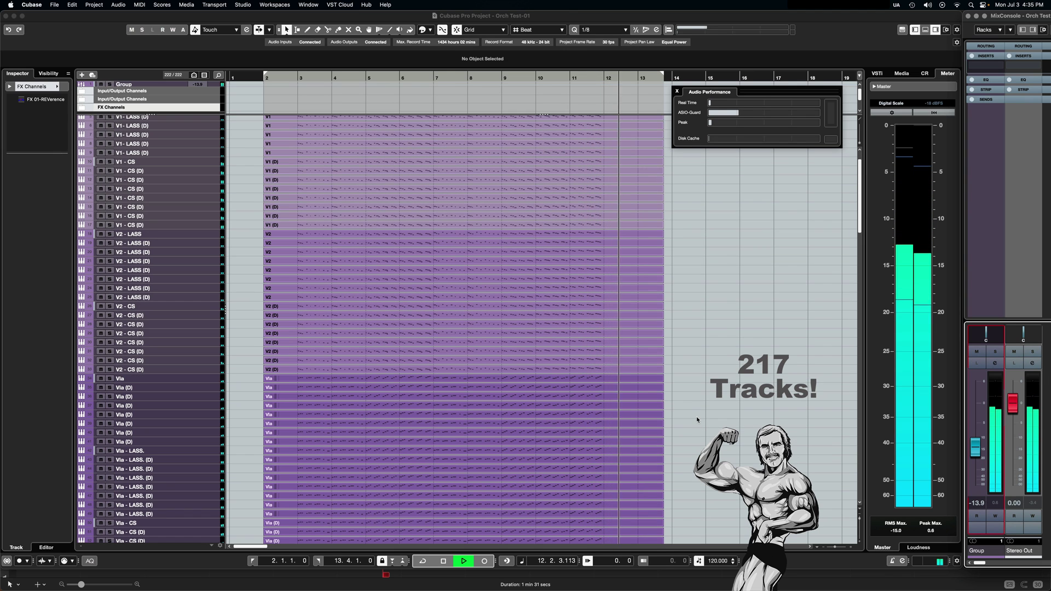
# Select the V1- LASS track at the top and scroll down toward the last track.
pyautogui.scroll(-8, 697, 420)
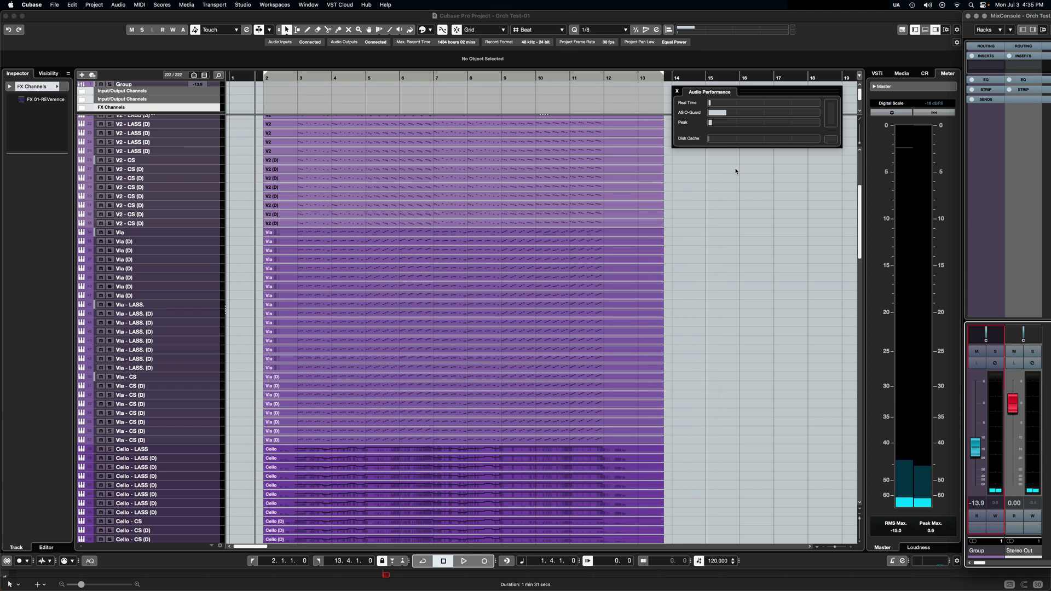
pyautogui.scroll(-1, 194, 300)
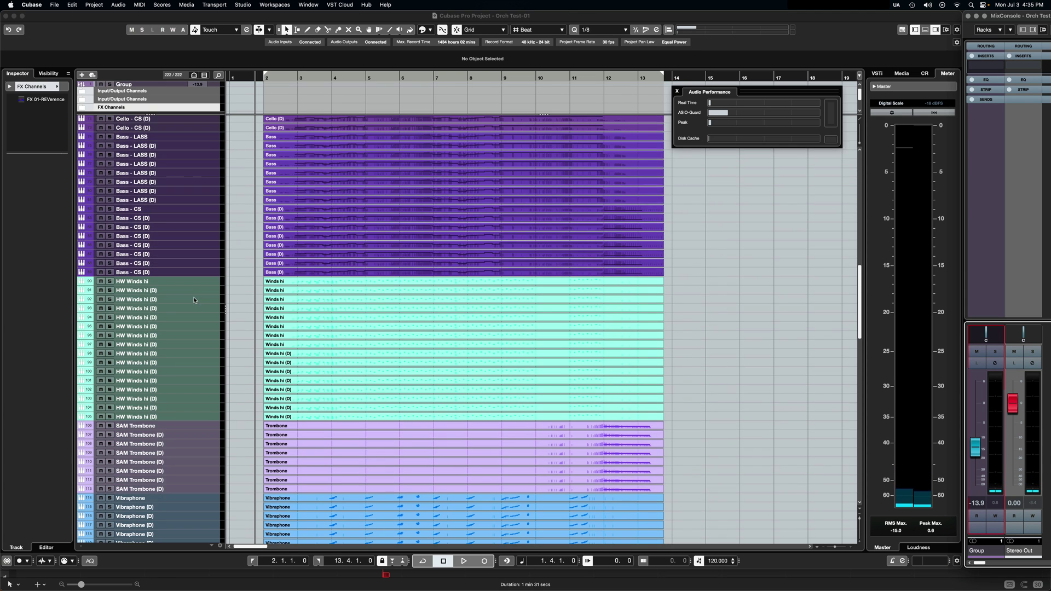
pyautogui.scroll(-15, 194, 298)
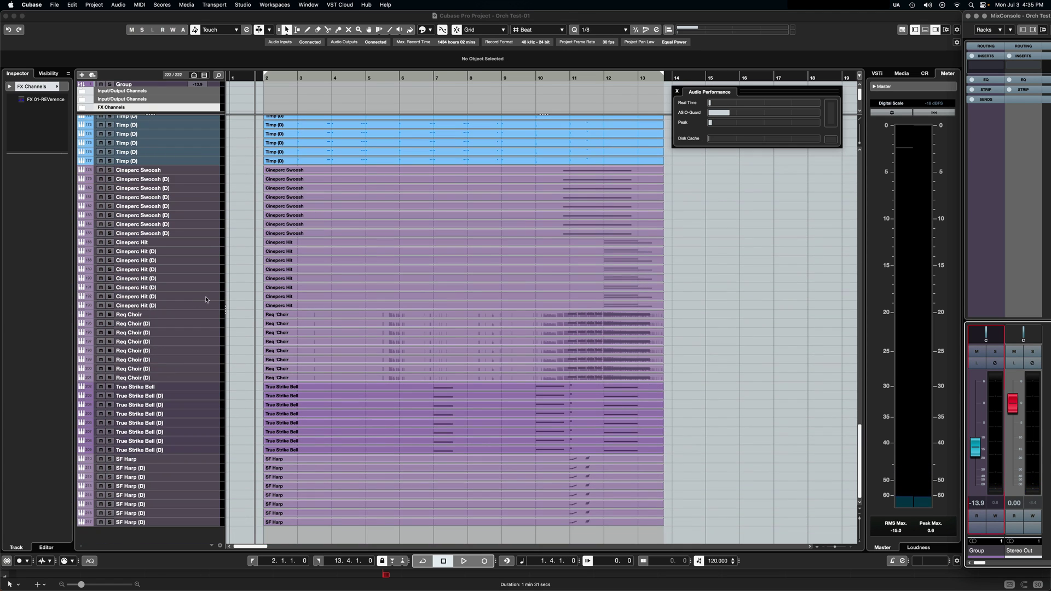
pyautogui.scroll(15, 206, 299)
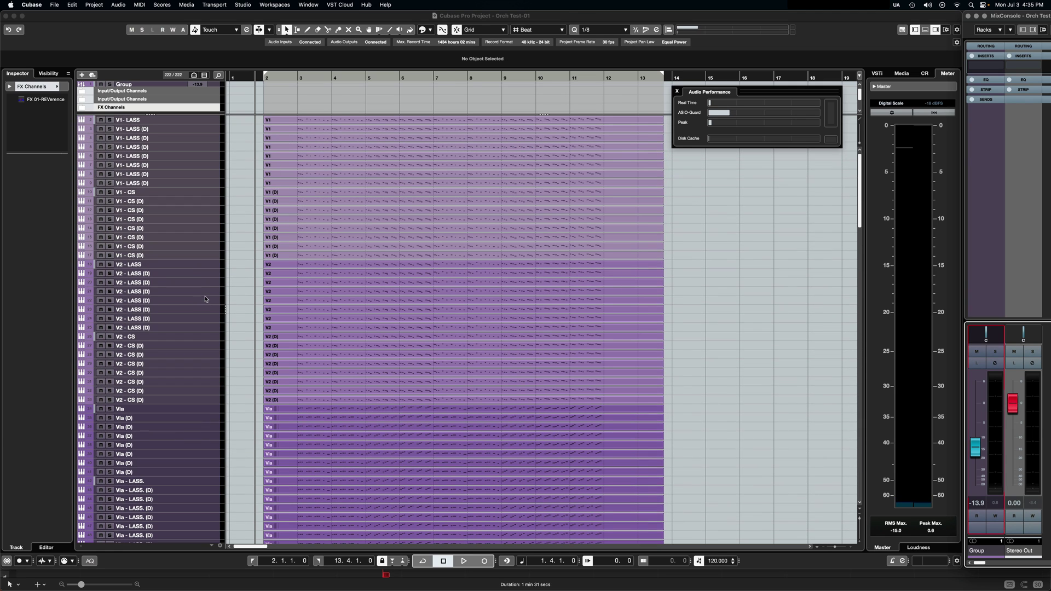
pyautogui.click(216, 119)
pyautogui.scroll(-12, 208, 296)
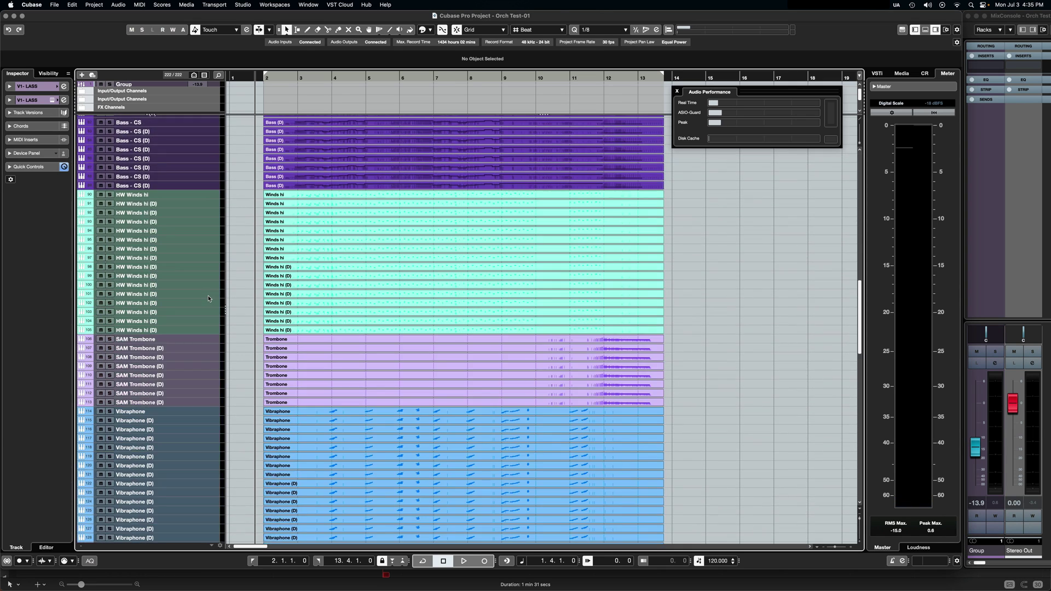
pyautogui.scroll(-6, 209, 299)
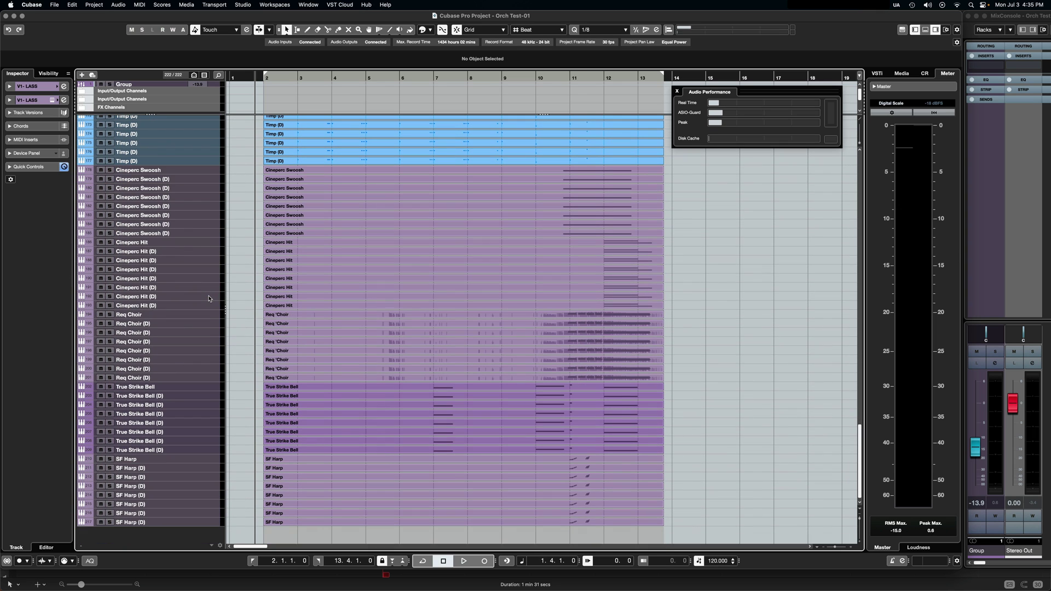
# Extend the selection to track 217 and duplicate all tracks, reaching 436.
pyautogui.keyDown('shift'); pyautogui.click(202, 524); pyautogui.keyUp('shift')
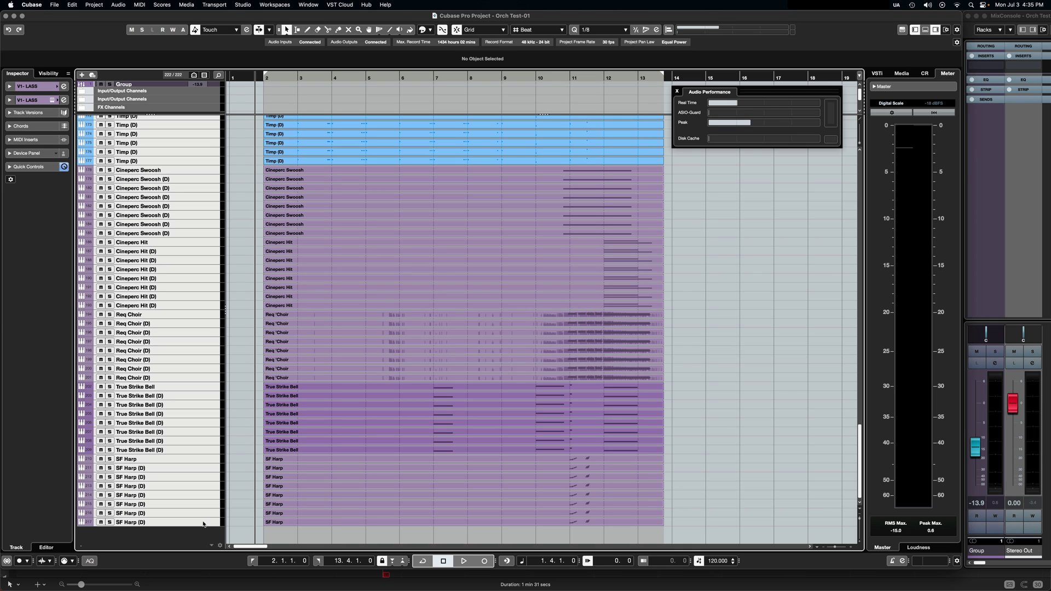
pyautogui.rightClick(203, 524)
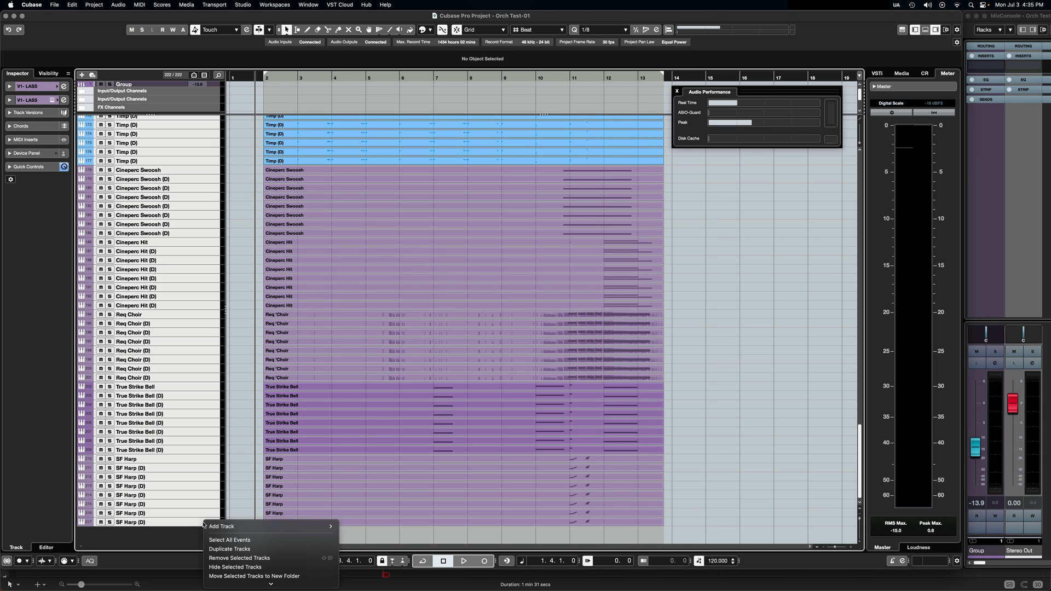
pyautogui.click(230, 549)
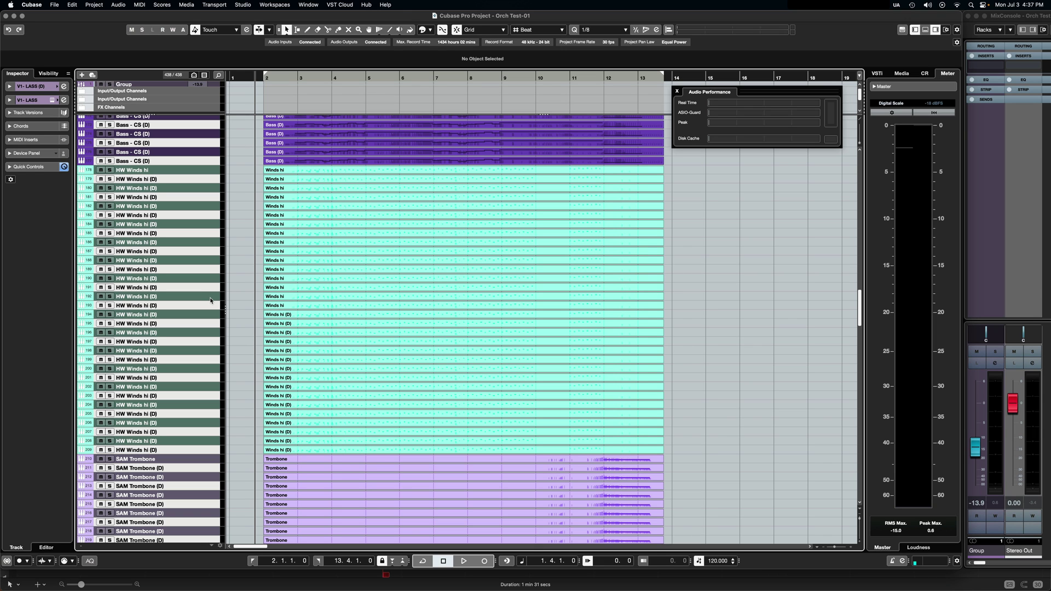
# Scroll down to the Req Choir, True Strike Bell and SF Harp tracks and start playback.
pyautogui.scroll(-5, 211, 300)
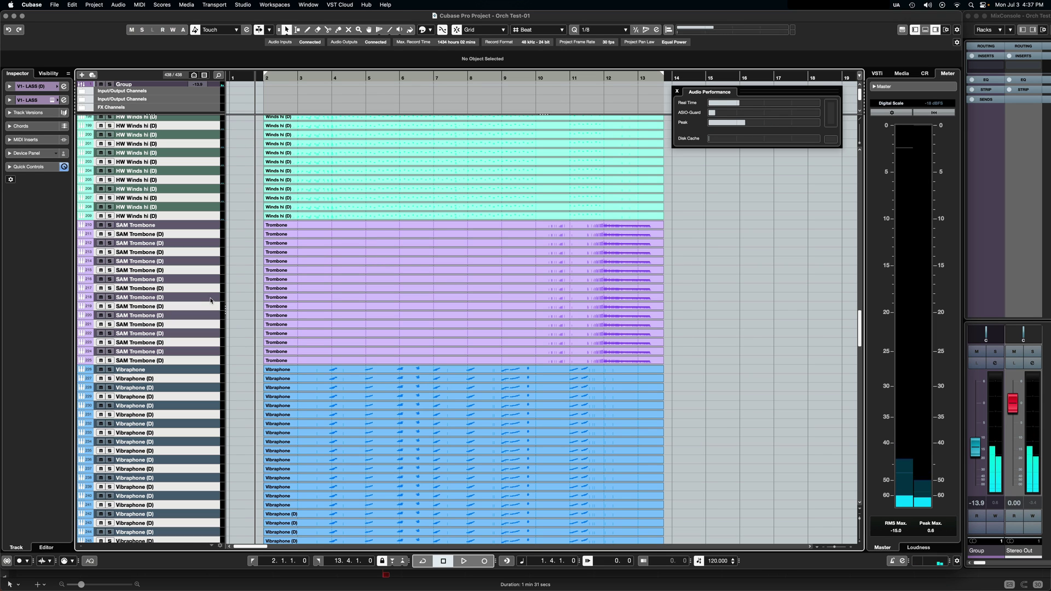
pyautogui.scroll(-15, 210, 300)
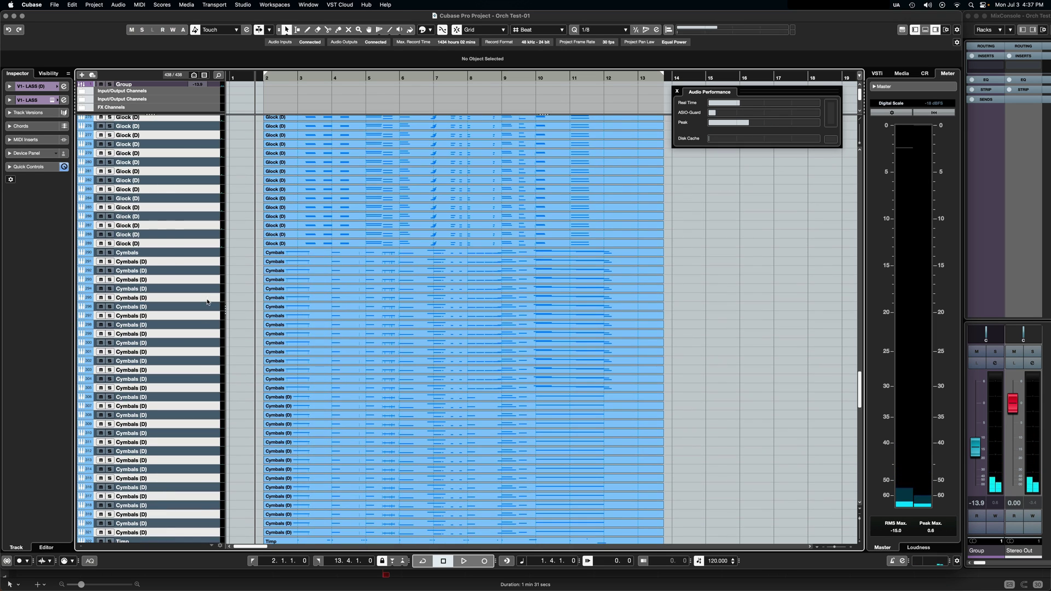
pyautogui.scroll(-7, 207, 301)
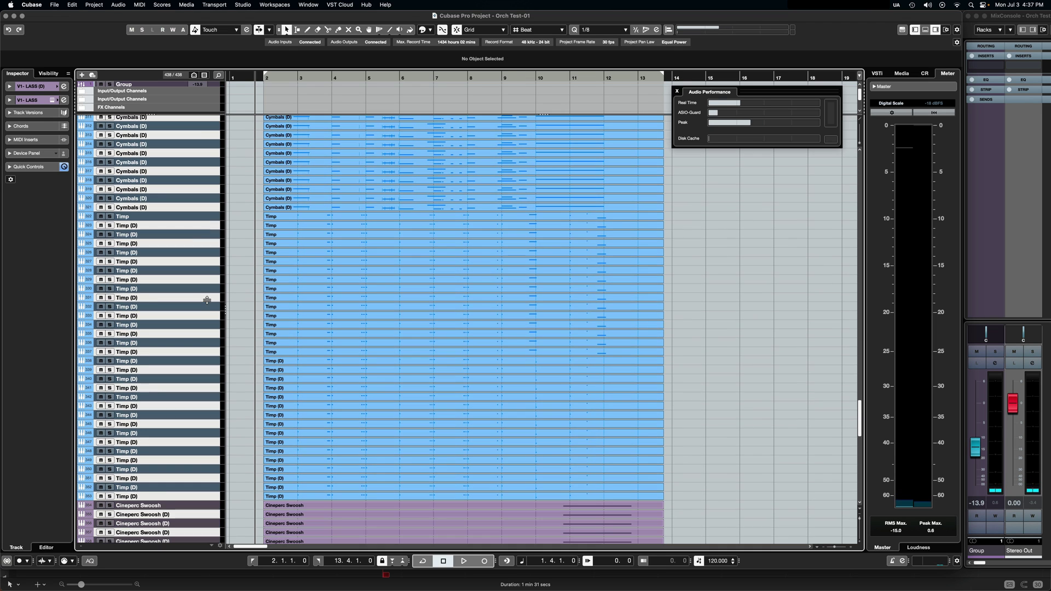
pyautogui.scroll(-14, 207, 303)
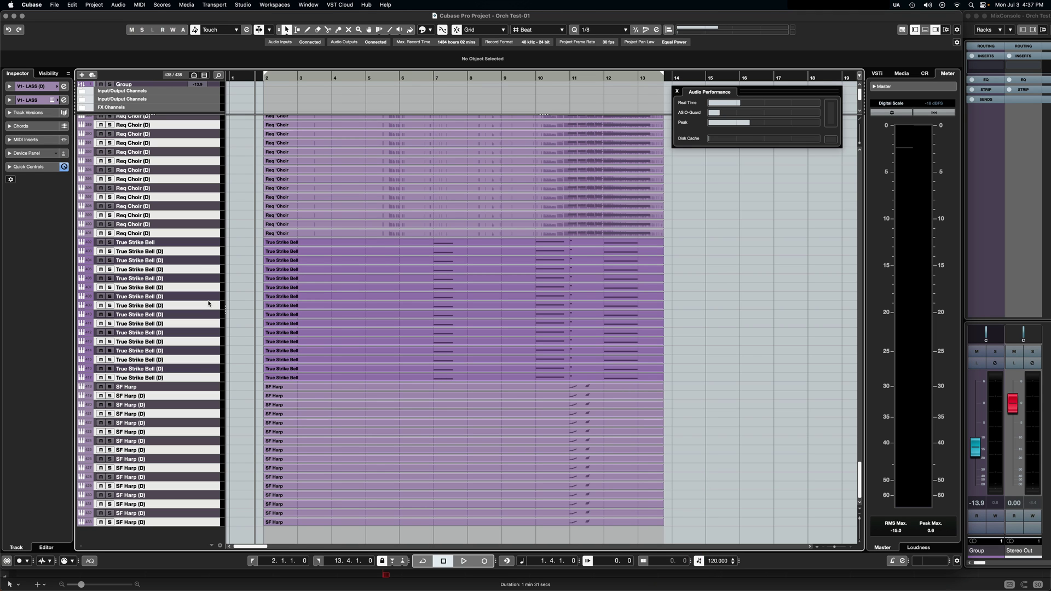
pyautogui.press('space')
# Select the FX Channels folder and scroll back up to the V1 - LASS tracks.
pyautogui.click(178, 108)
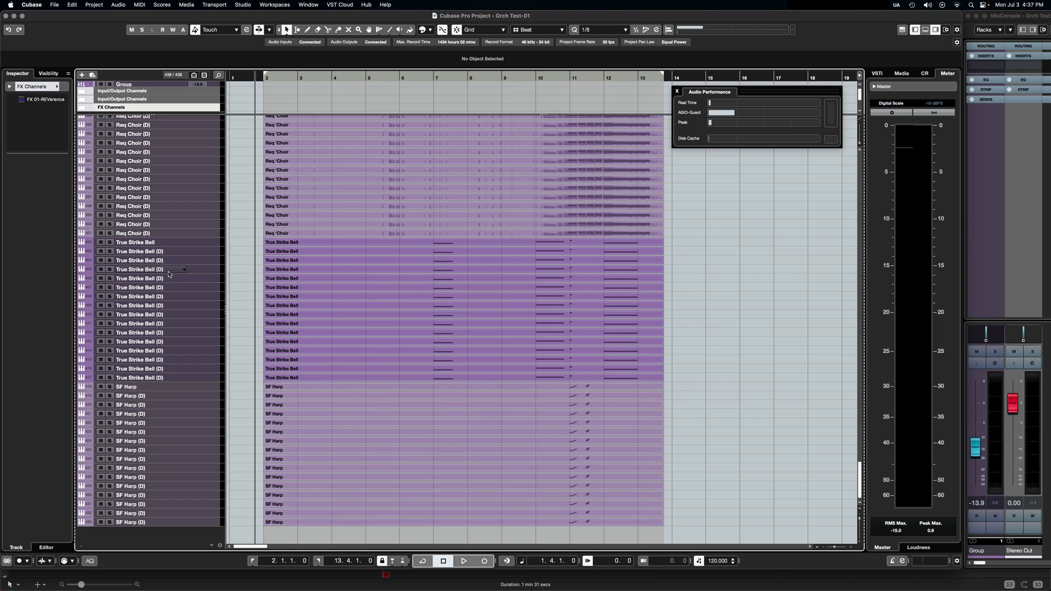
pyautogui.scroll(20, 168, 273)
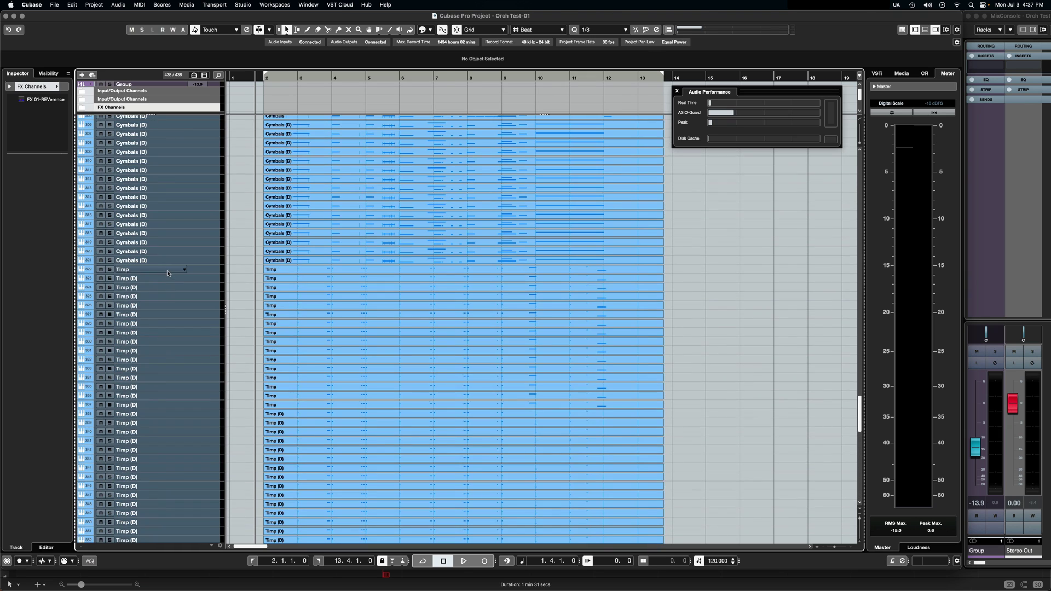
pyautogui.scroll(20, 166, 275)
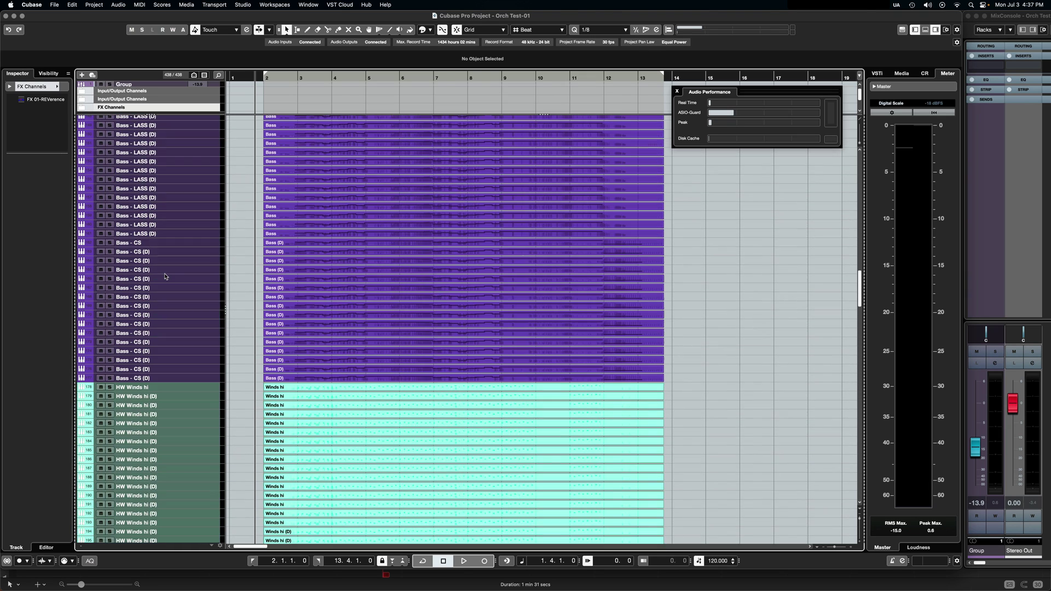
pyautogui.scroll(20, 164, 275)
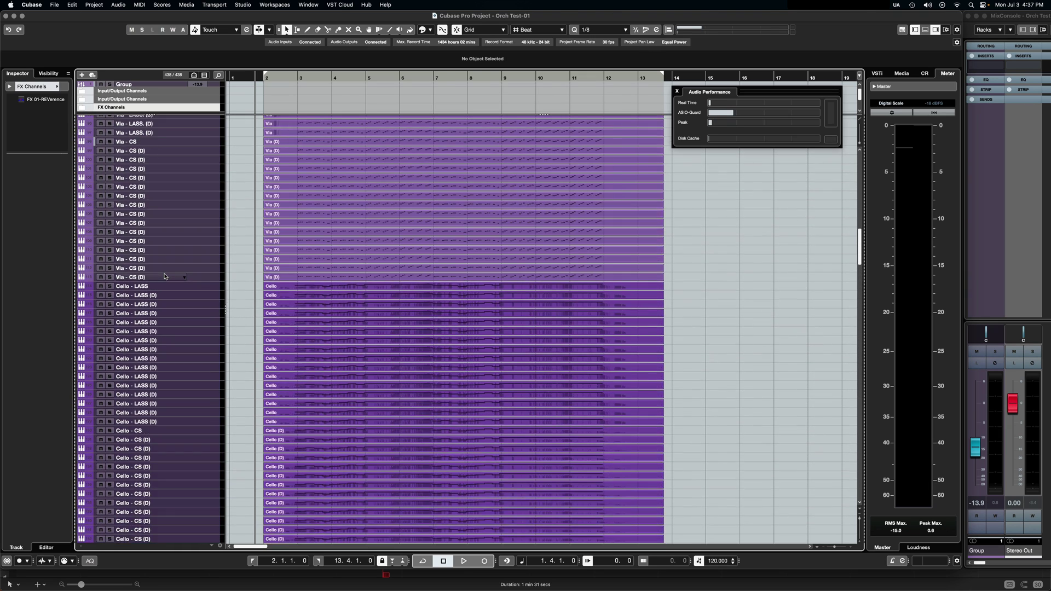
pyautogui.scroll(7, 164, 274)
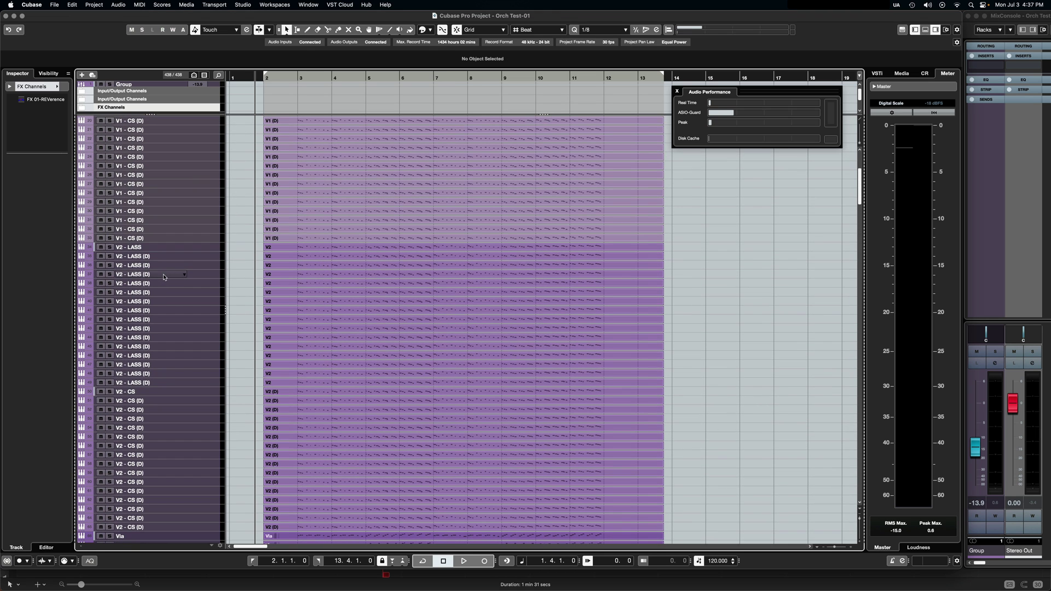
pyautogui.scroll(3, 163, 276)
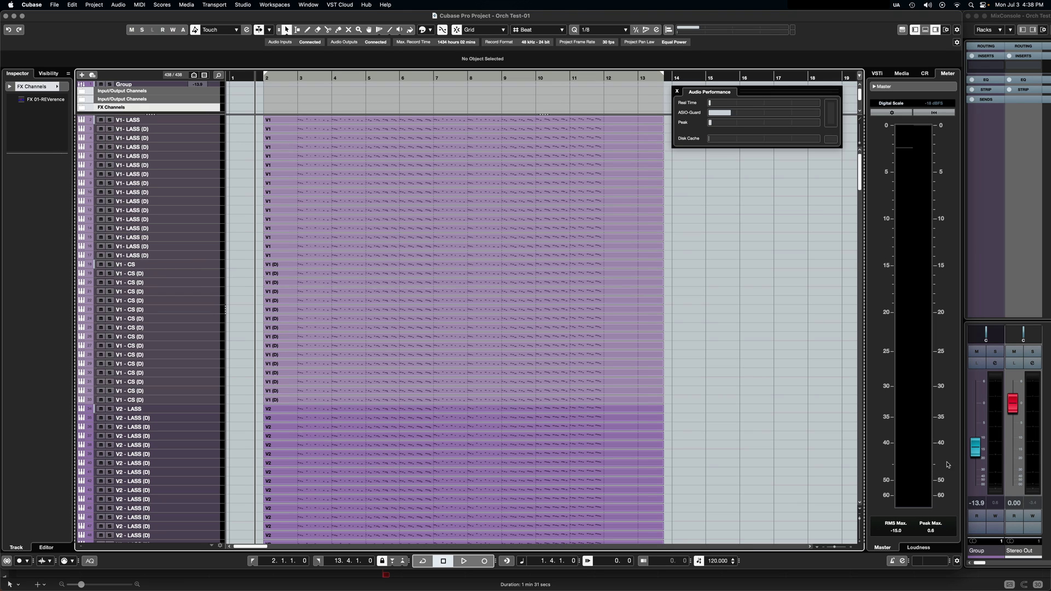
# Set the Group fader to -21.1 dB, then play the arrangement through bar 13 and stop.
pyautogui.moveTo(975, 449); pyautogui.dragTo(976, 454)
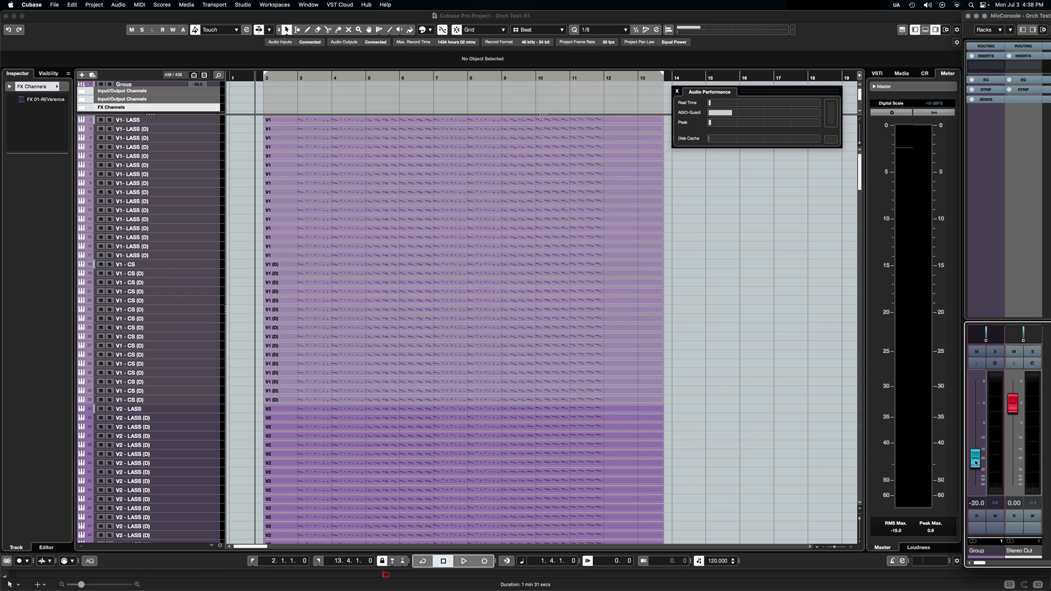
pyautogui.click(258, 77)
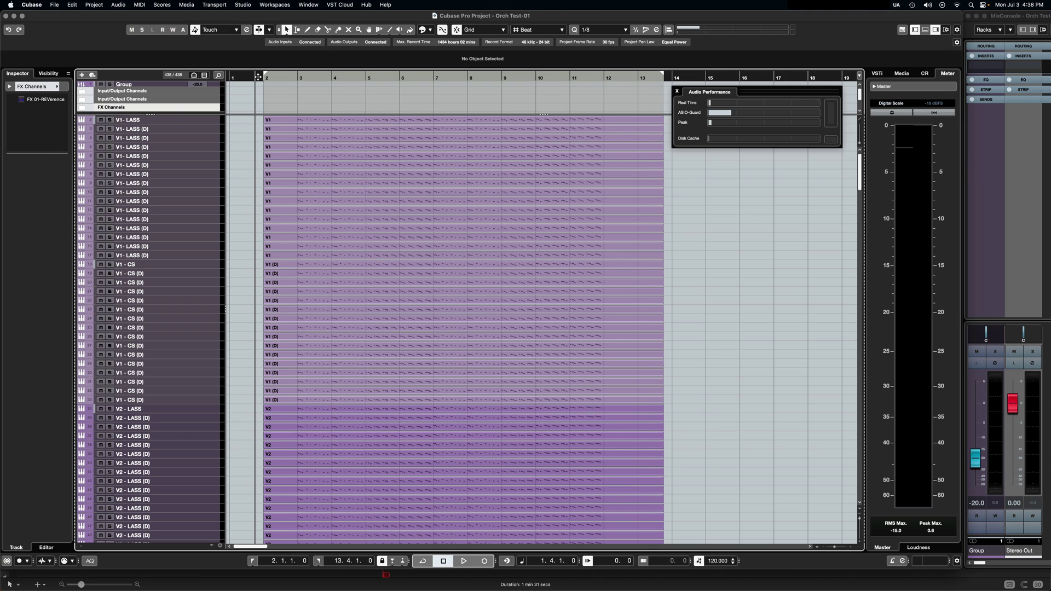
pyautogui.press('space')
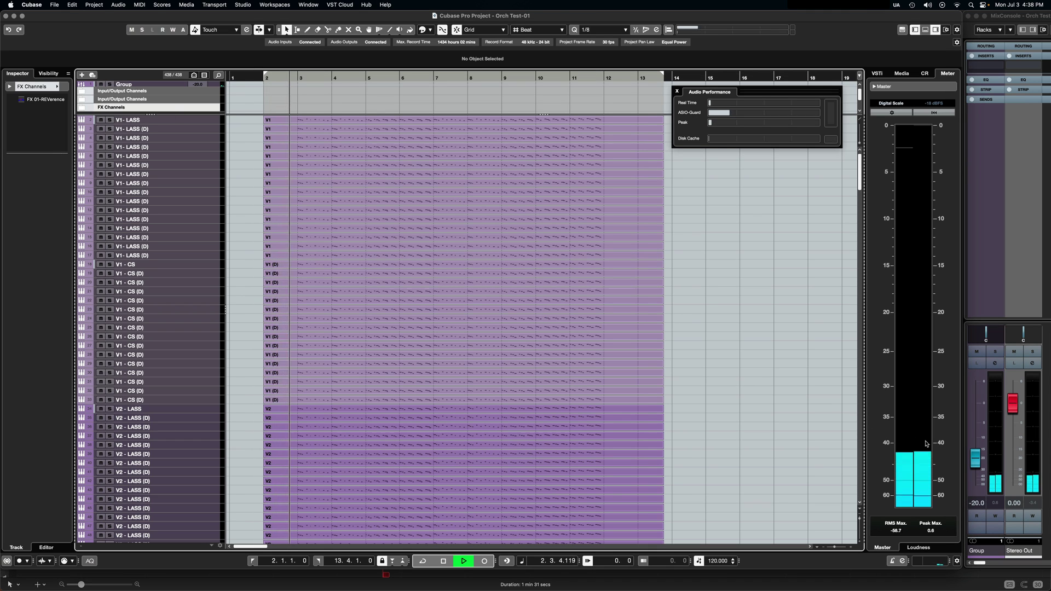
pyautogui.scroll(1, 975, 457)
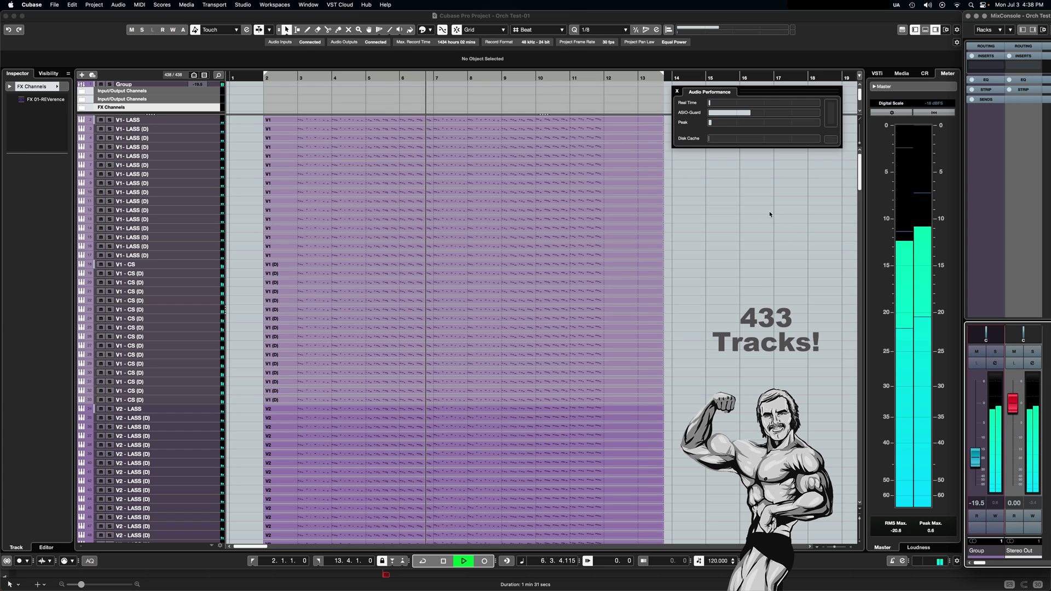
pyautogui.scroll(-3, 978, 468)
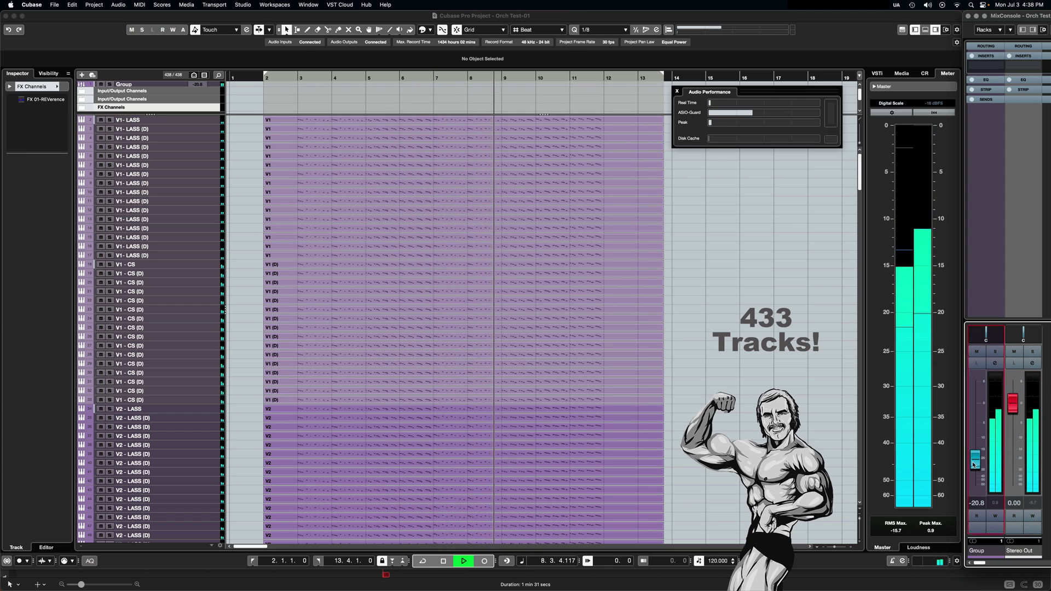
pyautogui.scroll(-1, 975, 469)
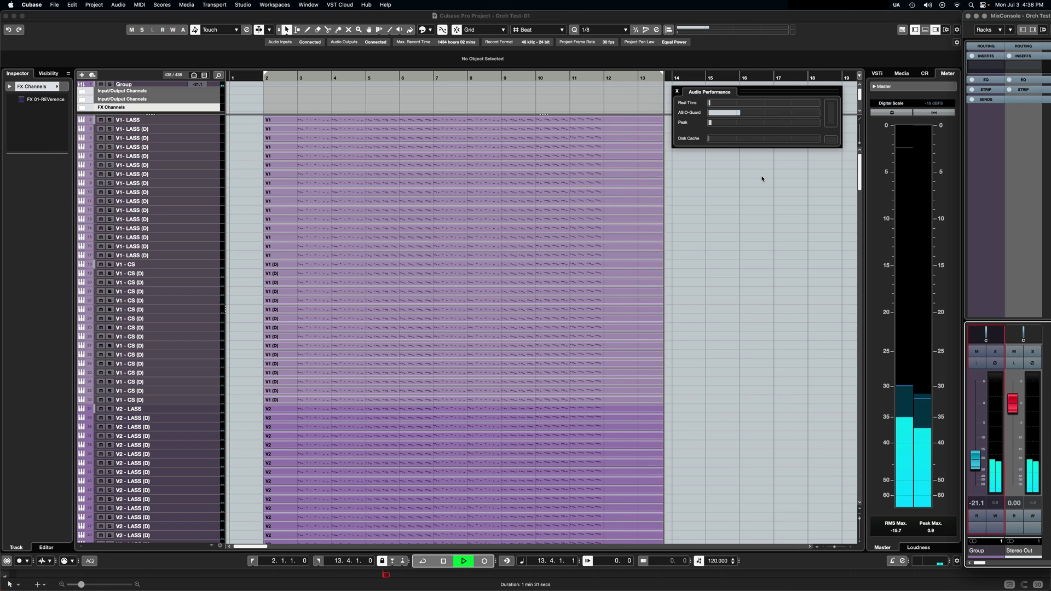
pyautogui.press('space')
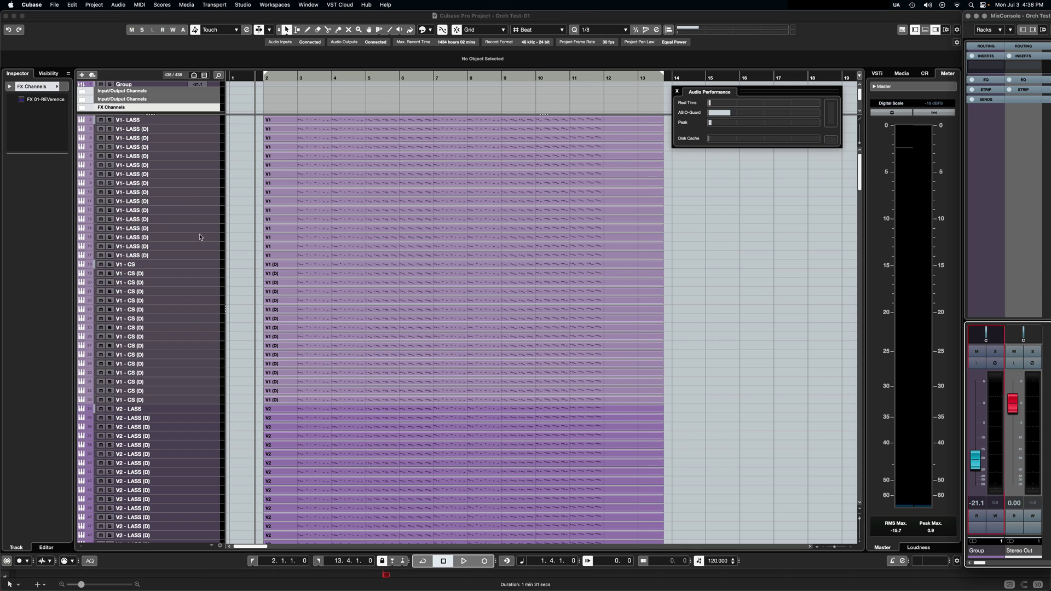
pyautogui.scroll(-20, 200, 237)
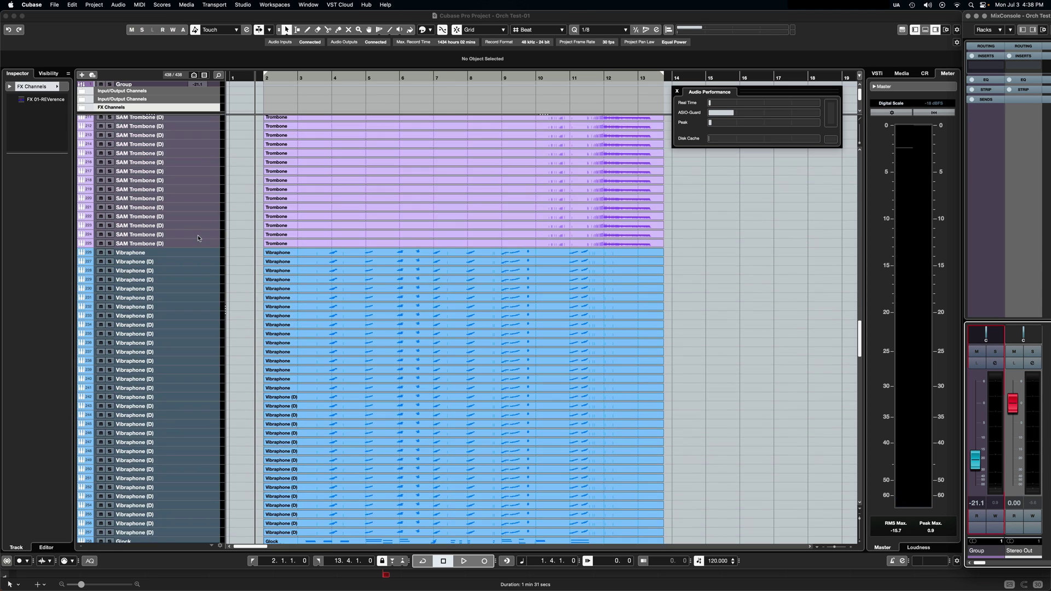
pyautogui.scroll(-20, 198, 239)
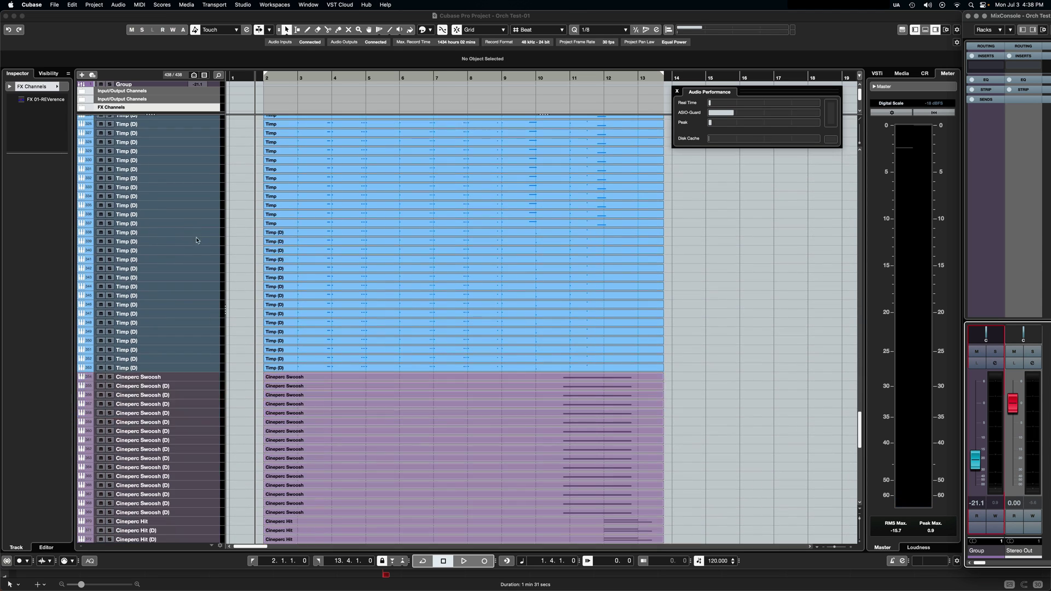
pyautogui.scroll(-12, 196, 240)
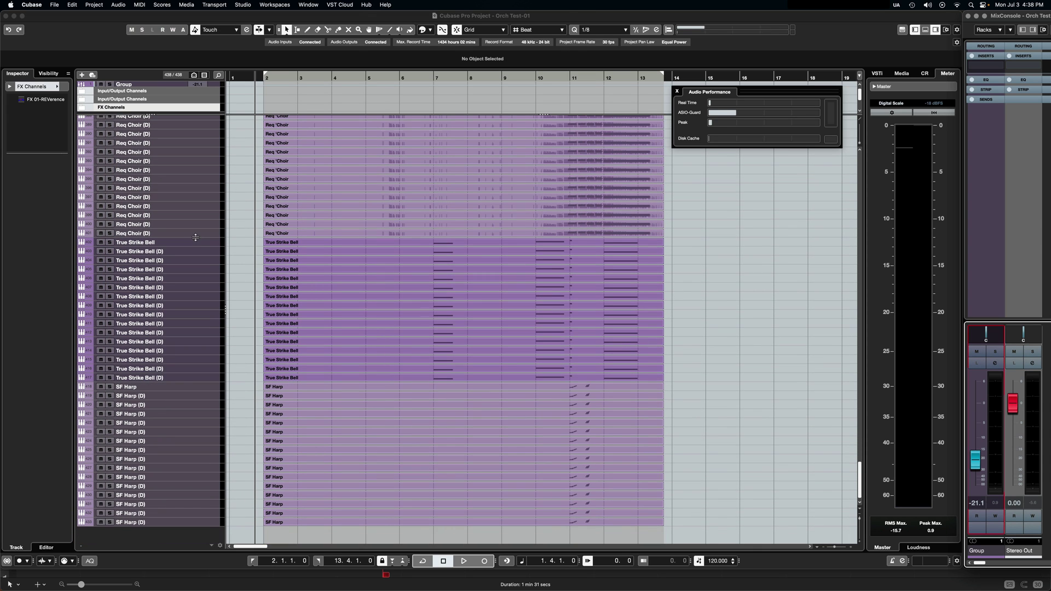
pyautogui.scroll(1, 194, 241)
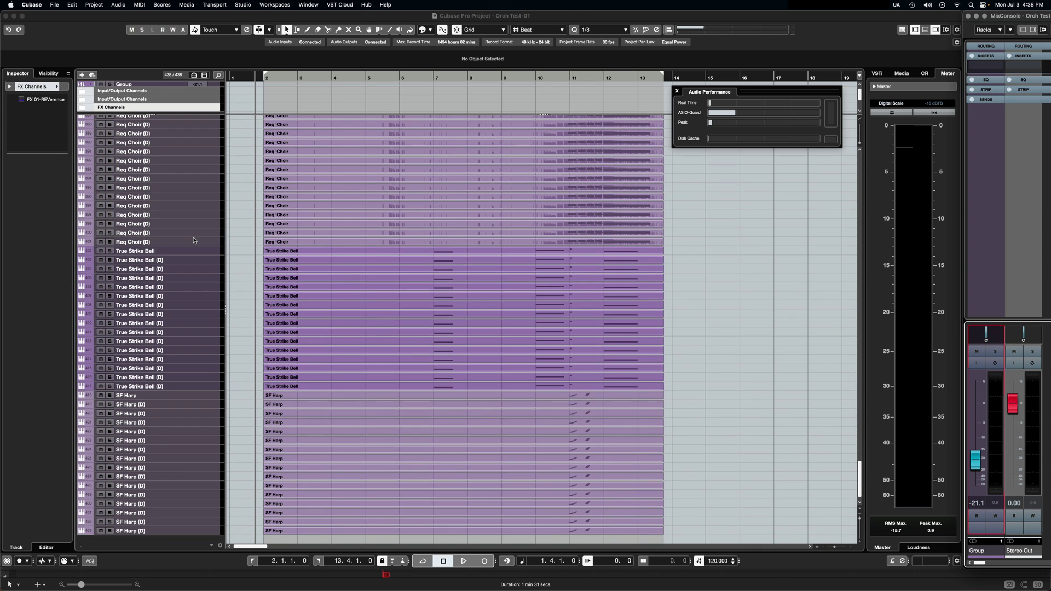
pyautogui.scroll(20, 194, 241)
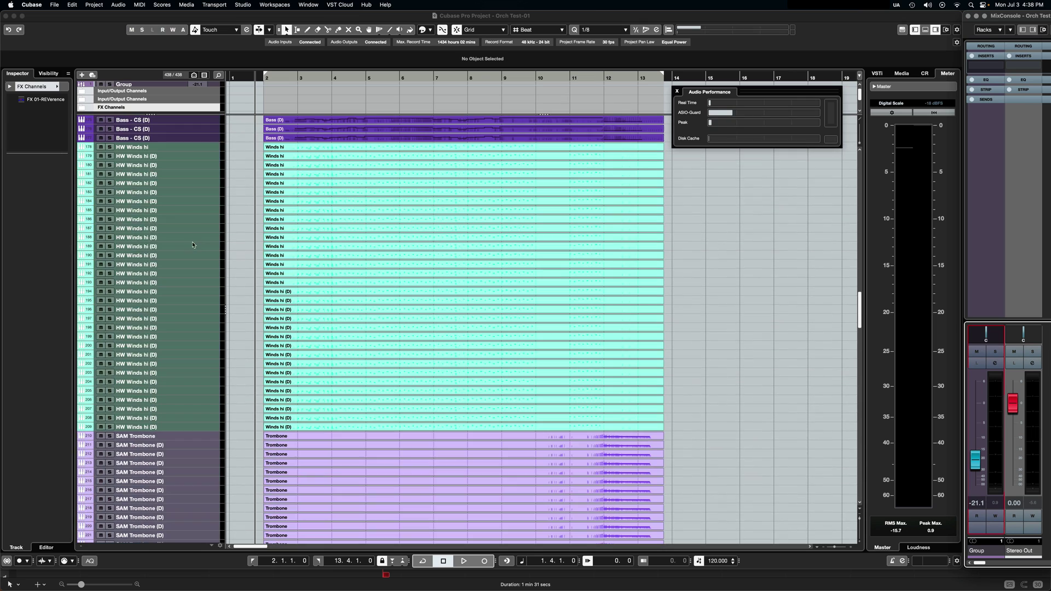
pyautogui.scroll(20, 193, 244)
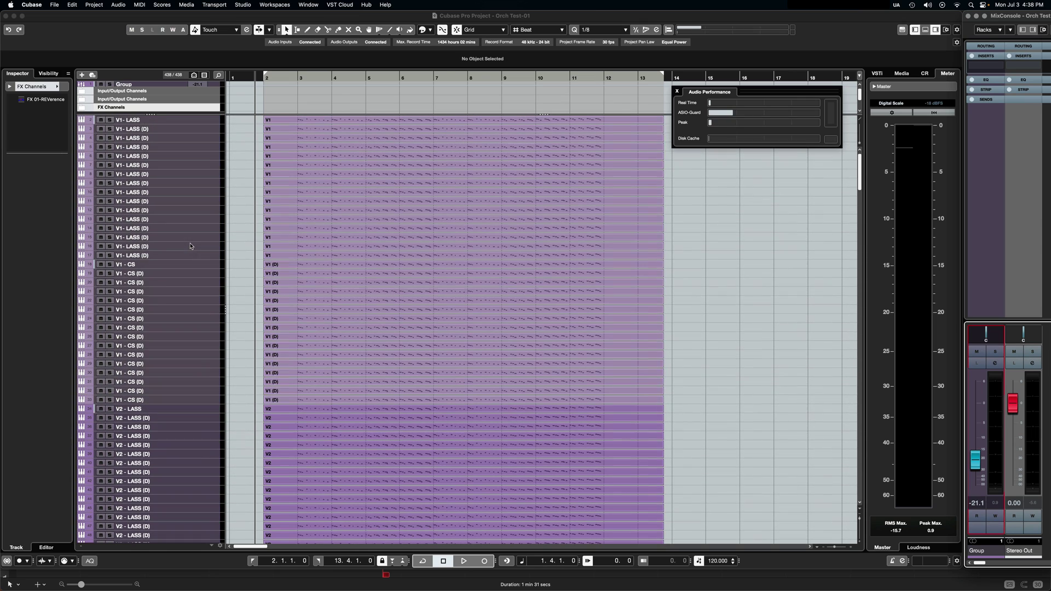
pyautogui.click(207, 120)
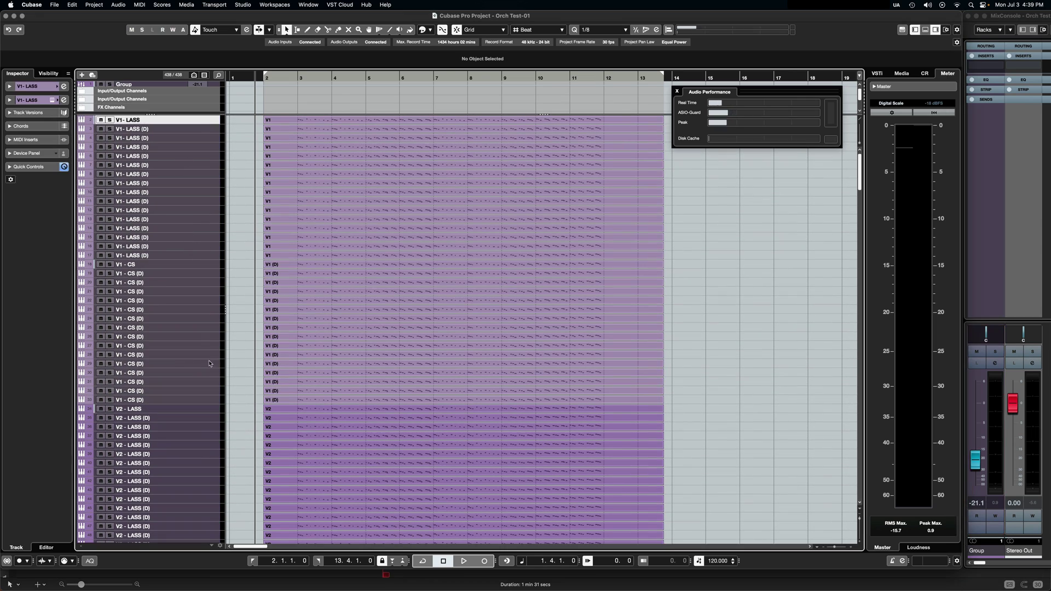
pyautogui.scroll(-20, 209, 361)
pyautogui.scroll(-20, 208, 362)
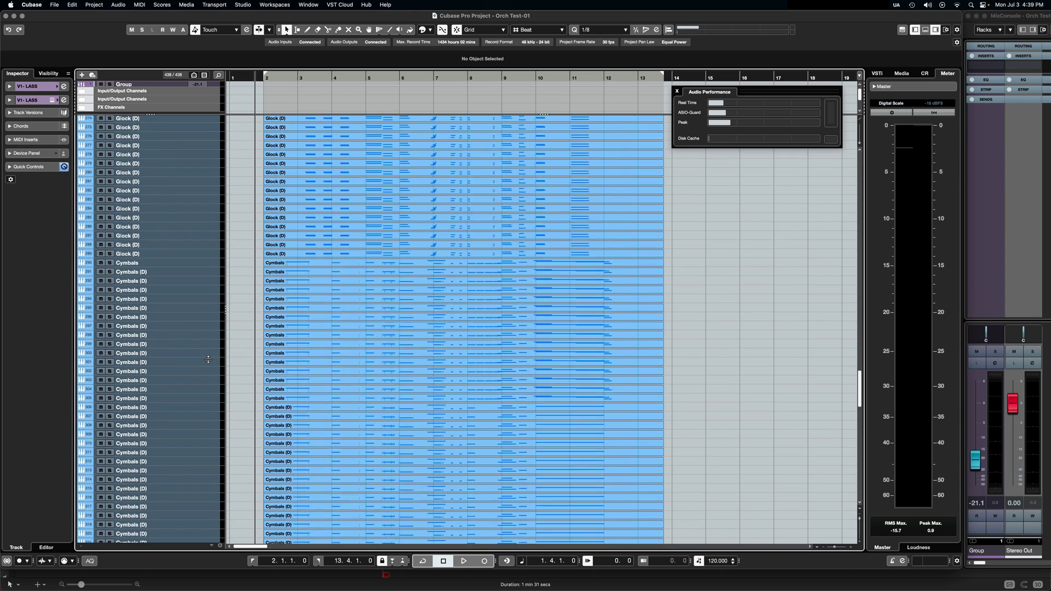
pyautogui.scroll(-20, 209, 362)
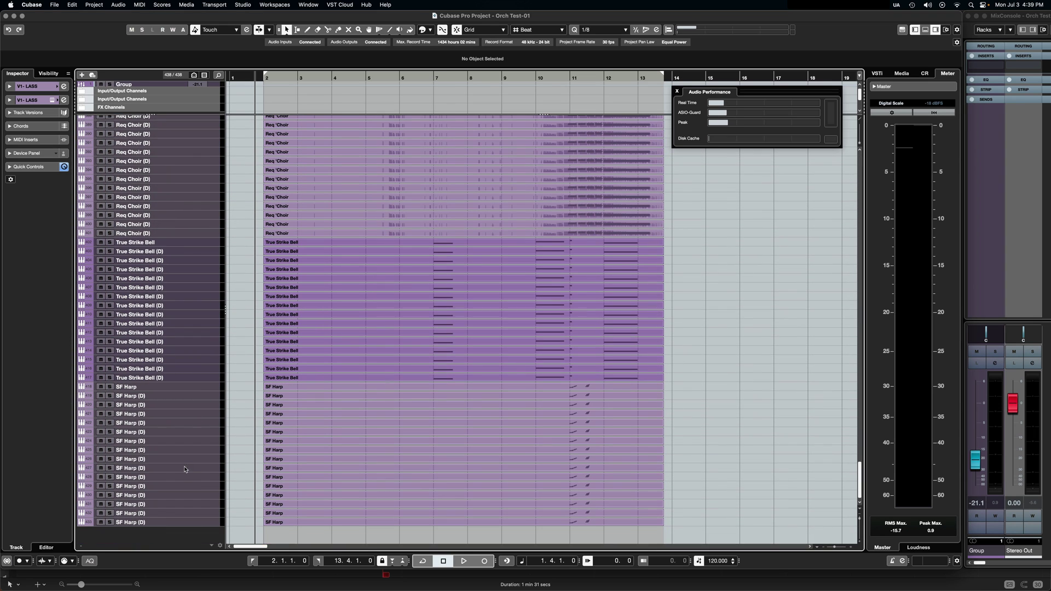
pyautogui.click(200, 523)
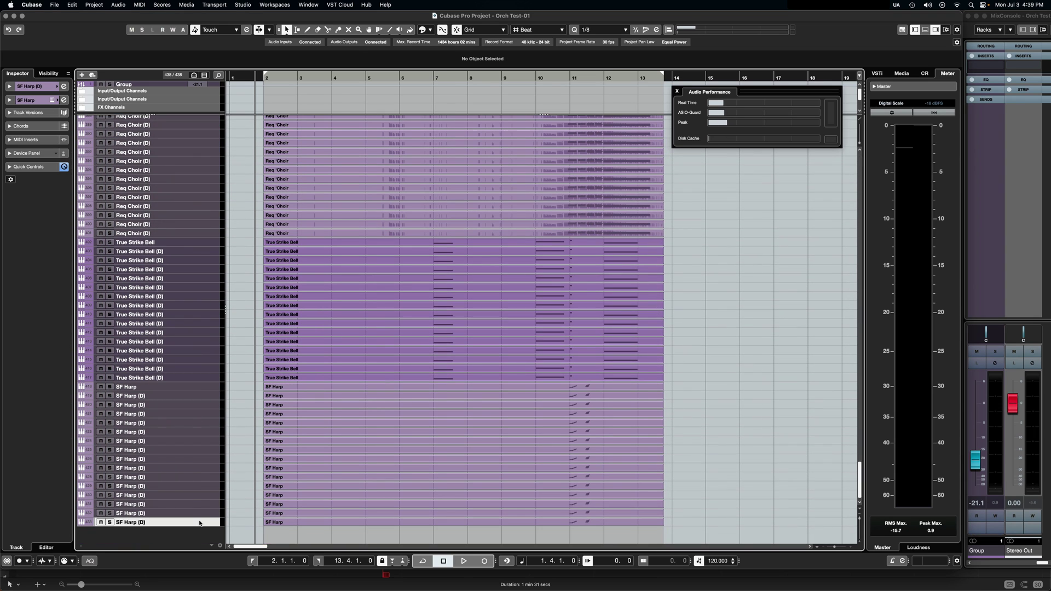
pyautogui.scroll(20, 198, 522)
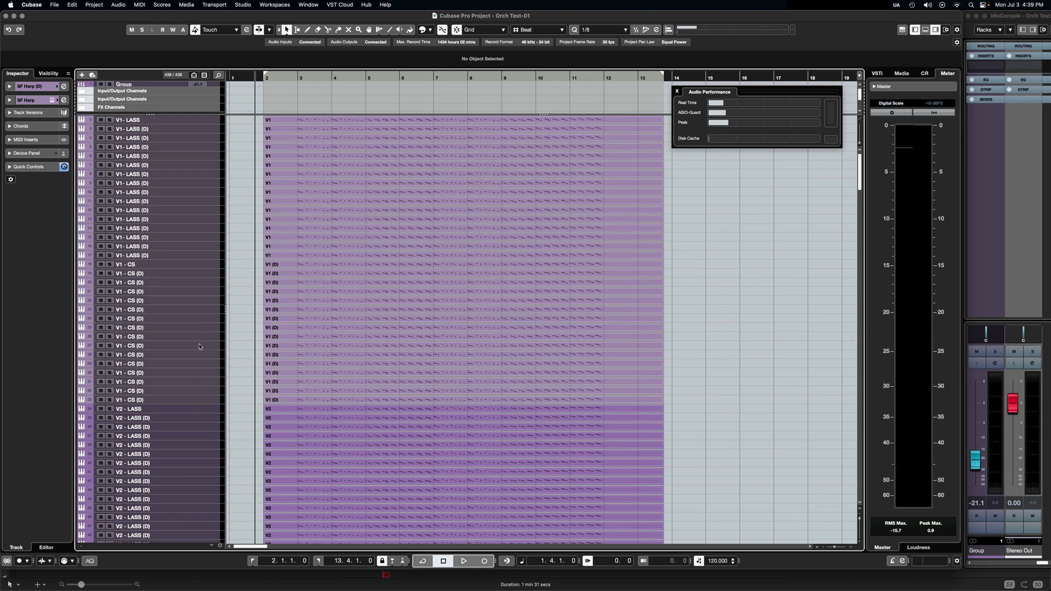
pyautogui.keyDown('shift'); pyautogui.click(207, 120); pyautogui.keyUp('shift')
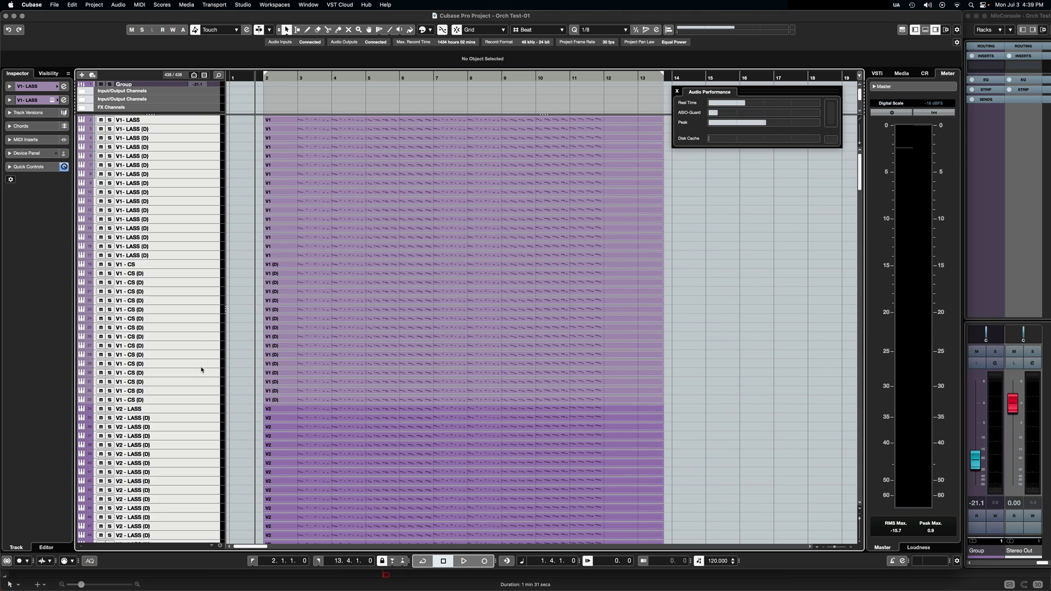
pyautogui.scroll(-20, 200, 367)
pyautogui.scroll(-20, 197, 370)
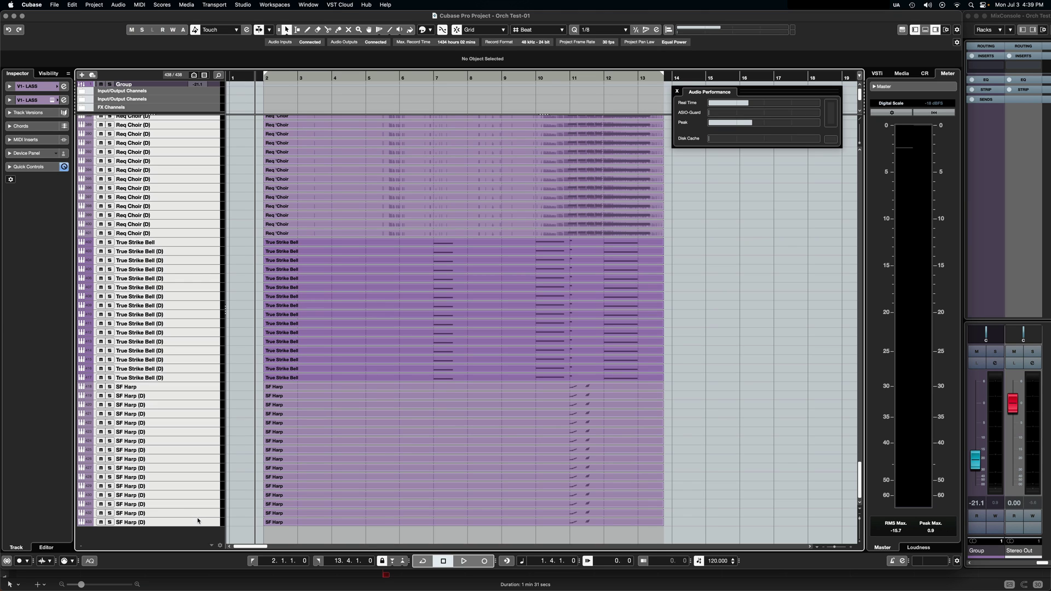
pyautogui.rightClick(198, 521)
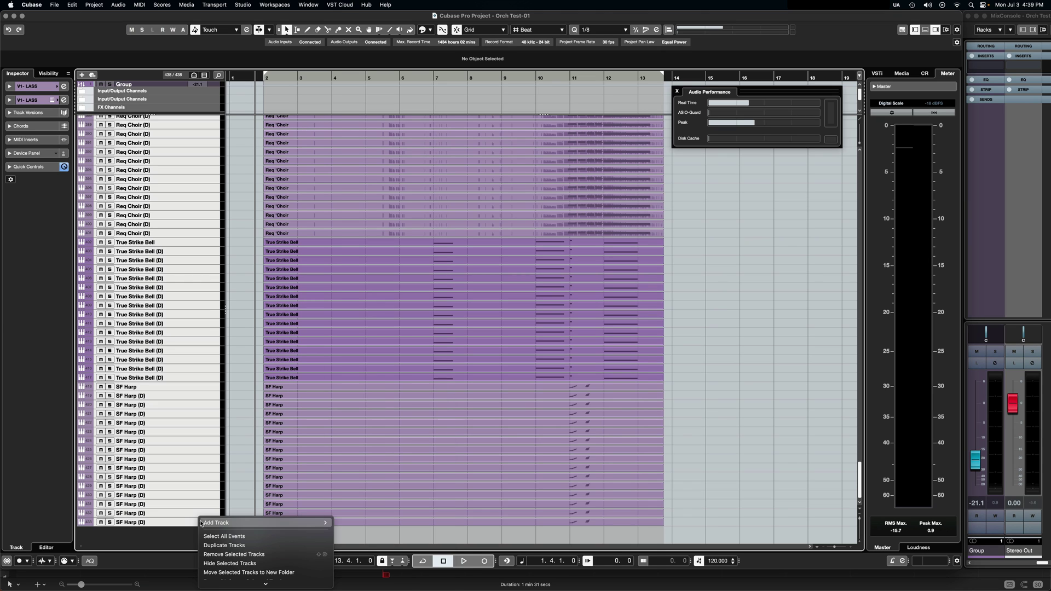
pyautogui.click(207, 546)
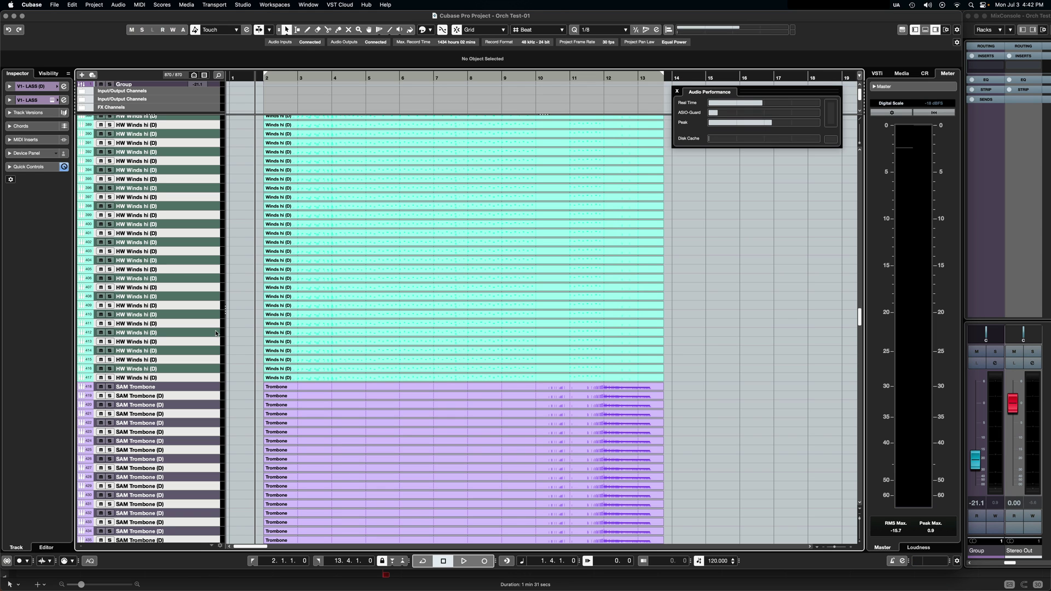
pyautogui.scroll(-15, 217, 333)
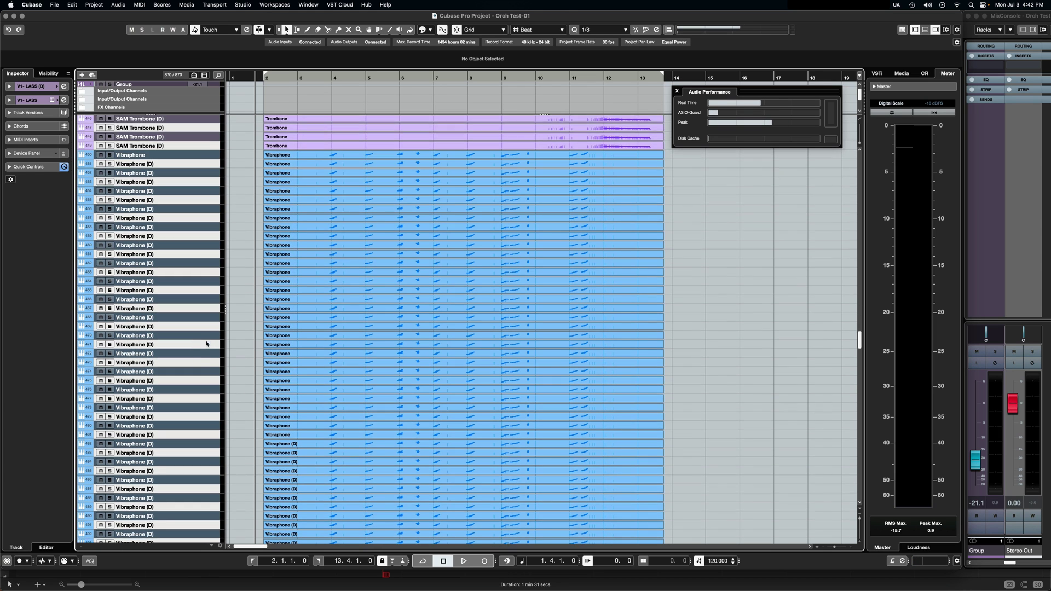
pyautogui.scroll(-17, 206, 345)
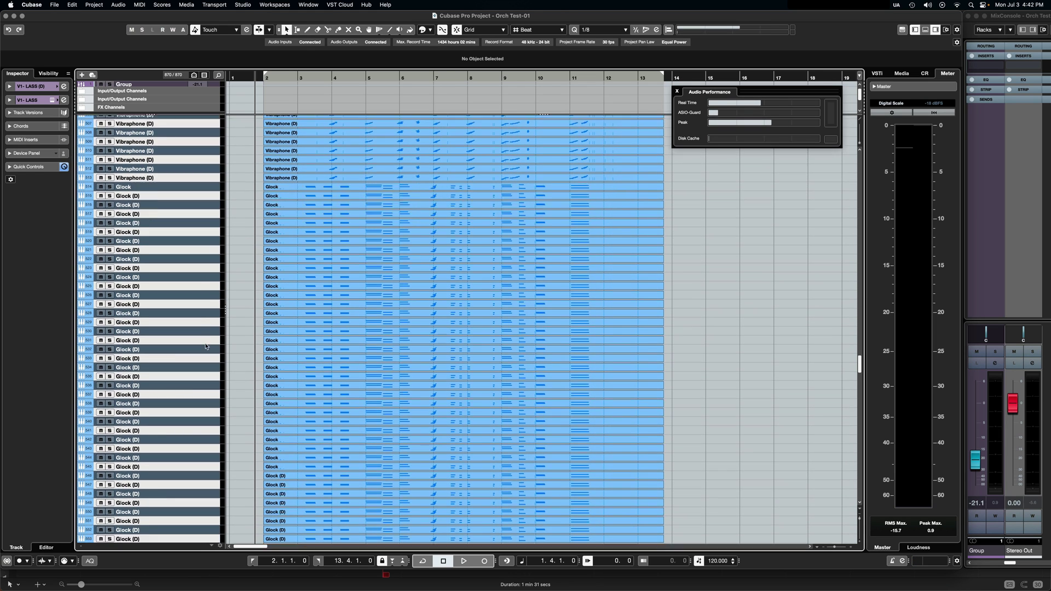
pyautogui.scroll(-20, 206, 347)
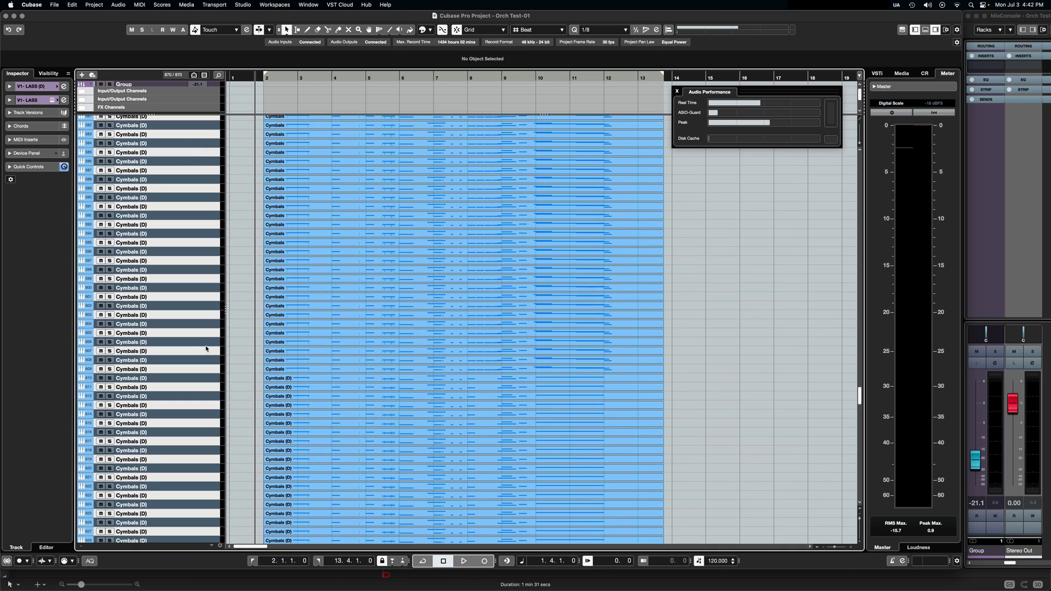
# Scroll to the True Strike Bell and SF Harp tracks and select the FX Channels folder.
pyautogui.scroll(-20, 206, 351)
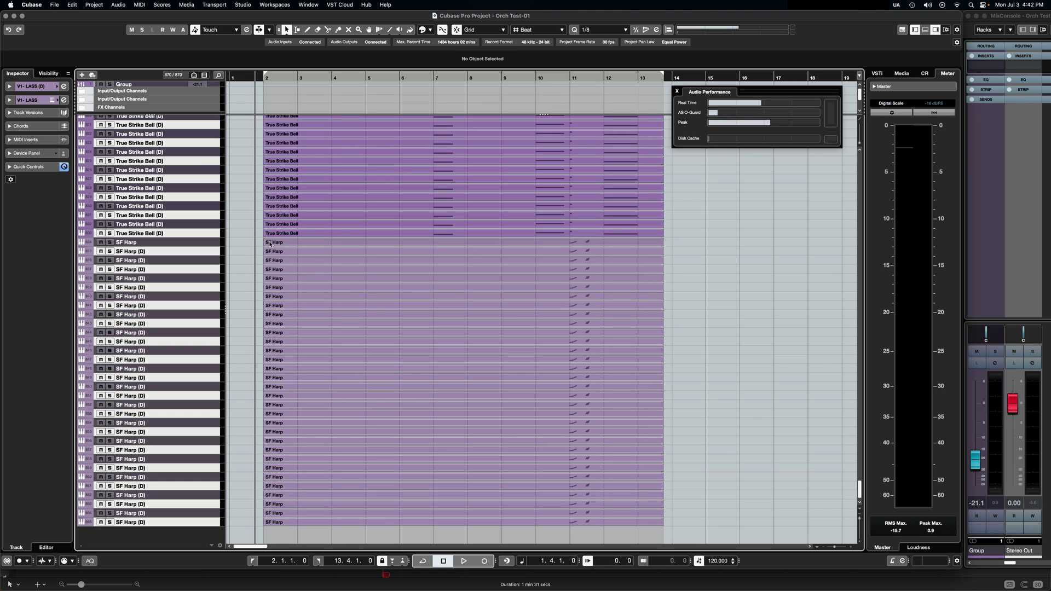
pyautogui.click(191, 110)
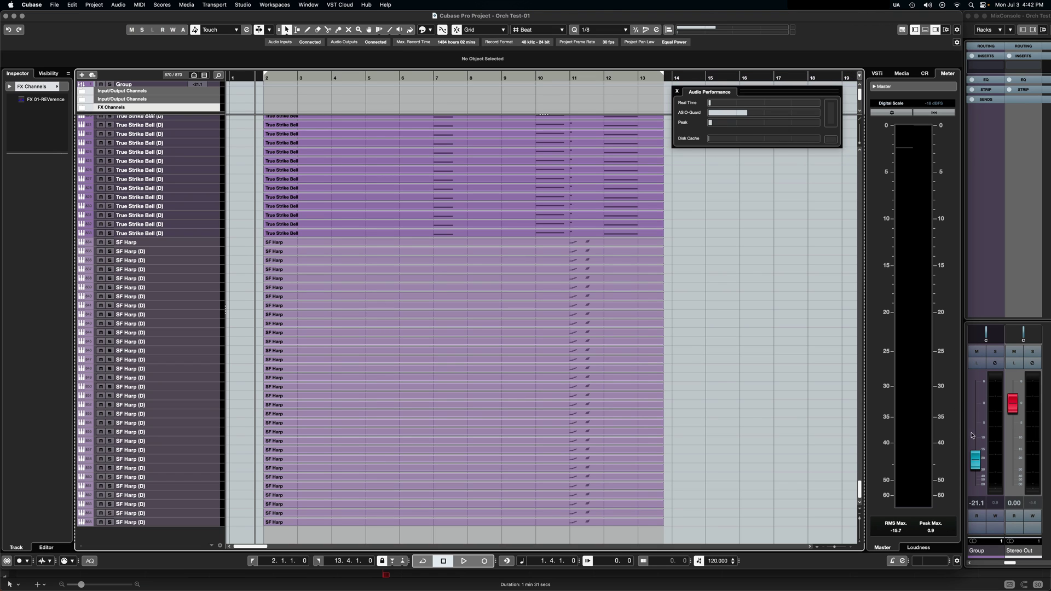
# Drop the Group fader to -23.0 dB, then scroll the track list to the top and back to the Vla tracks.
pyautogui.moveTo(975, 454); pyautogui.dragTo(975, 457)
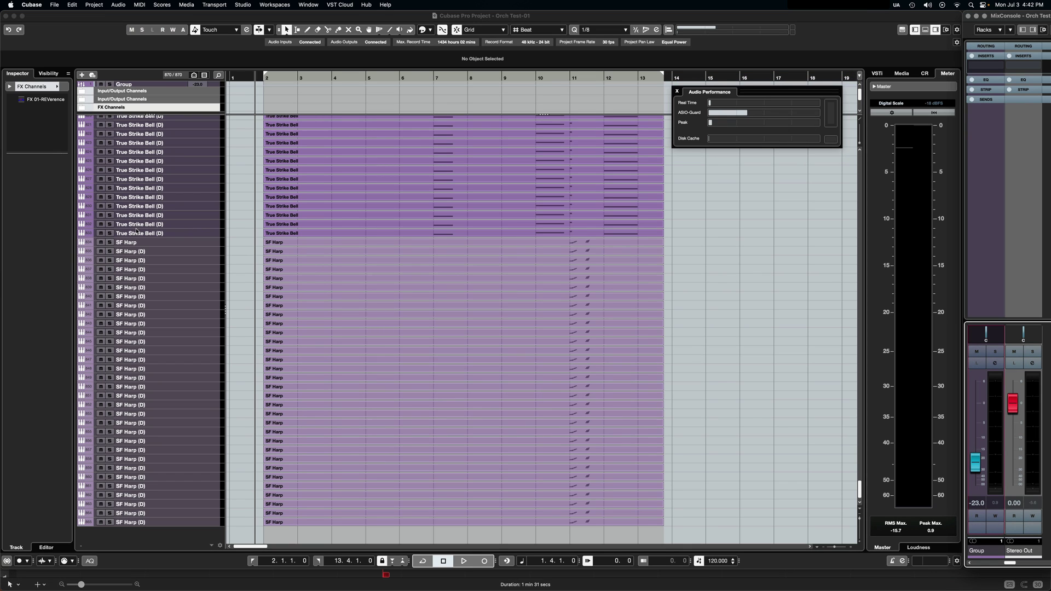
pyautogui.scroll(20, 137, 232)
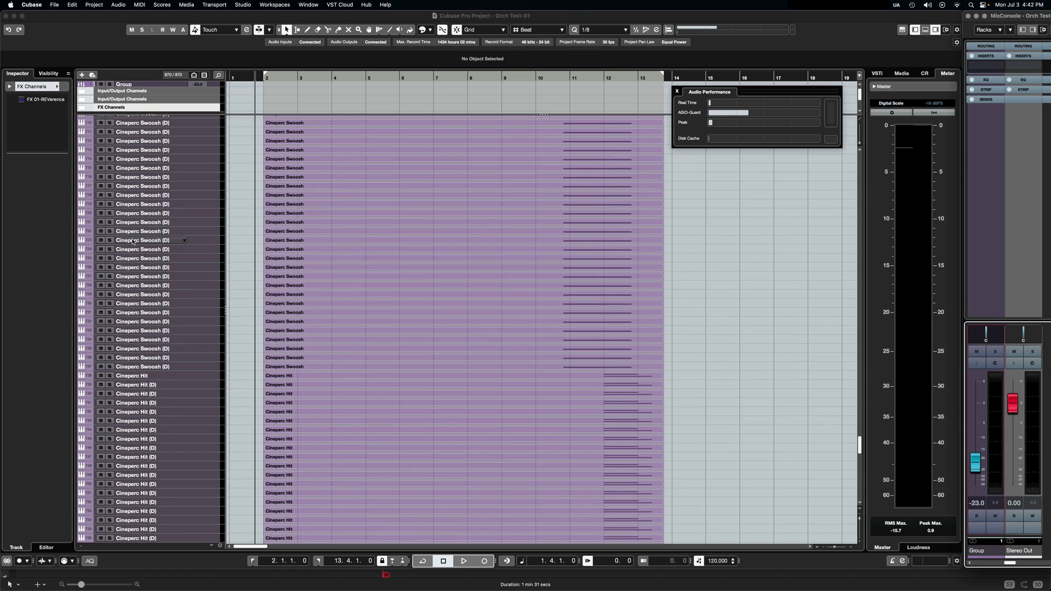
pyautogui.scroll(20, 133, 241)
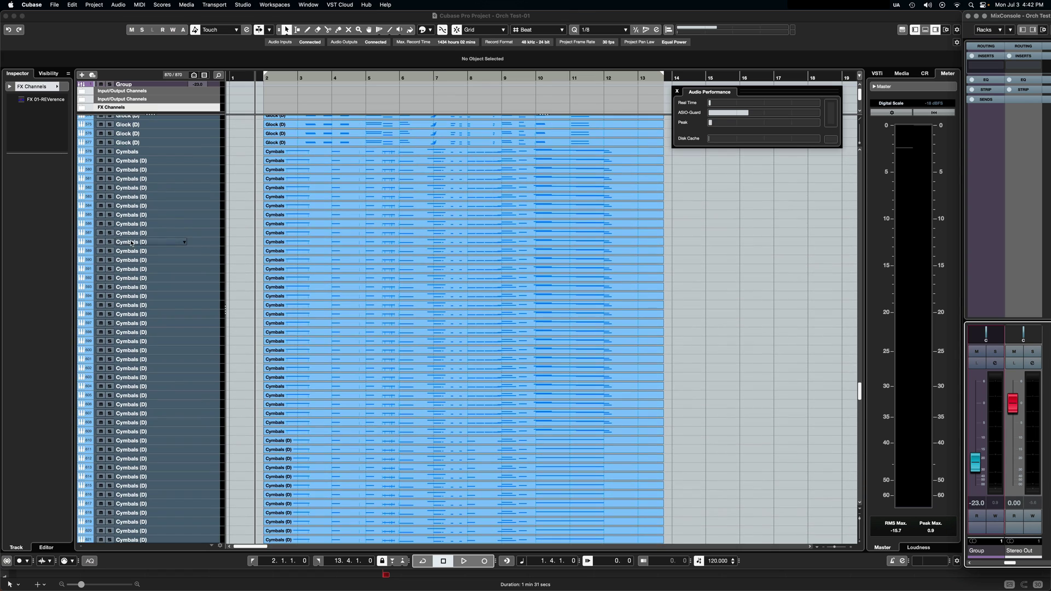
pyautogui.scroll(20, 132, 242)
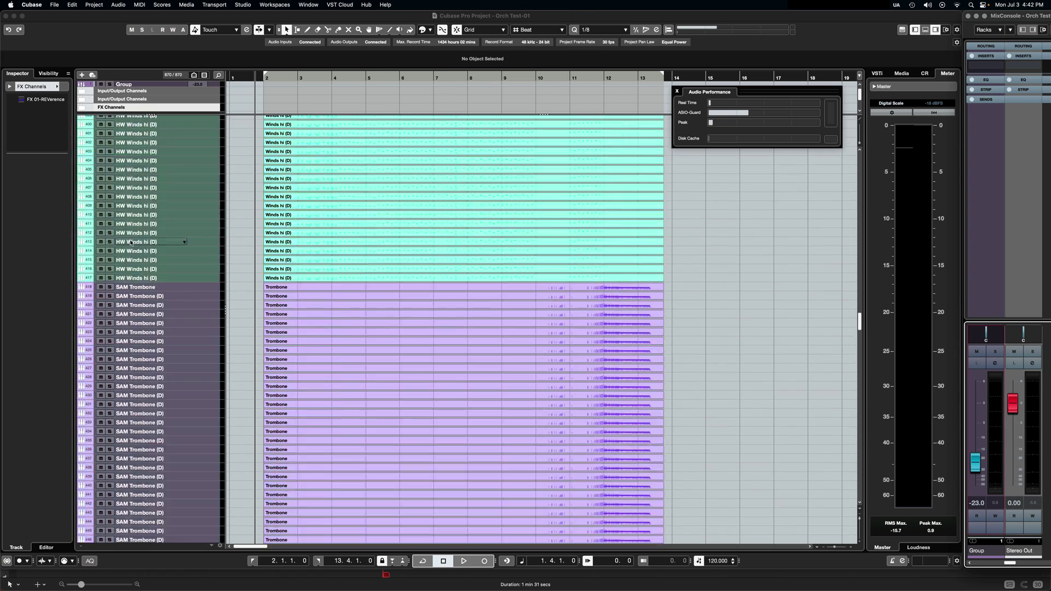
pyautogui.scroll(20, 132, 243)
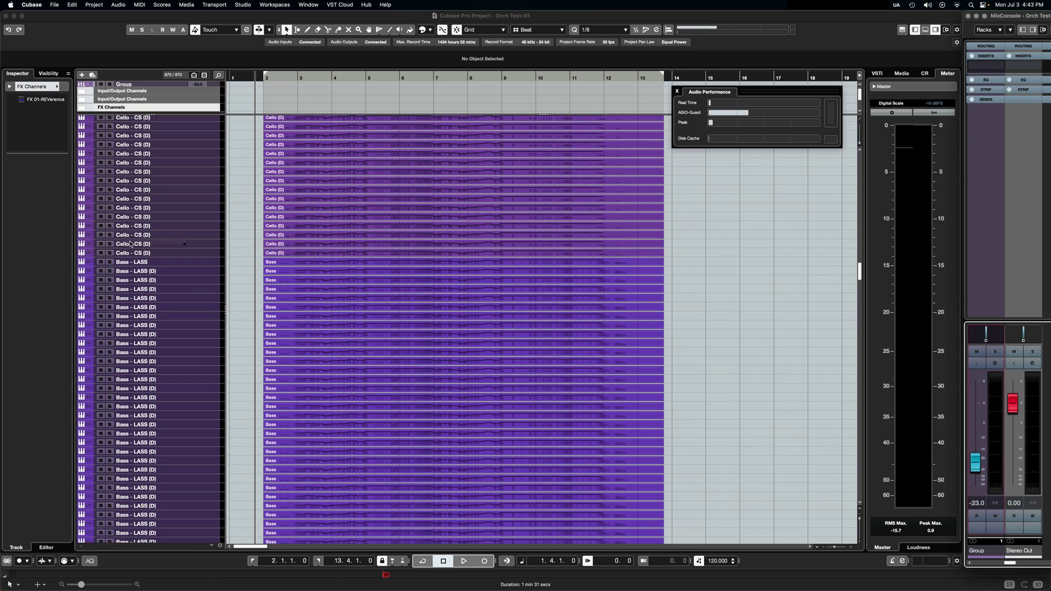
pyautogui.scroll(20, 131, 244)
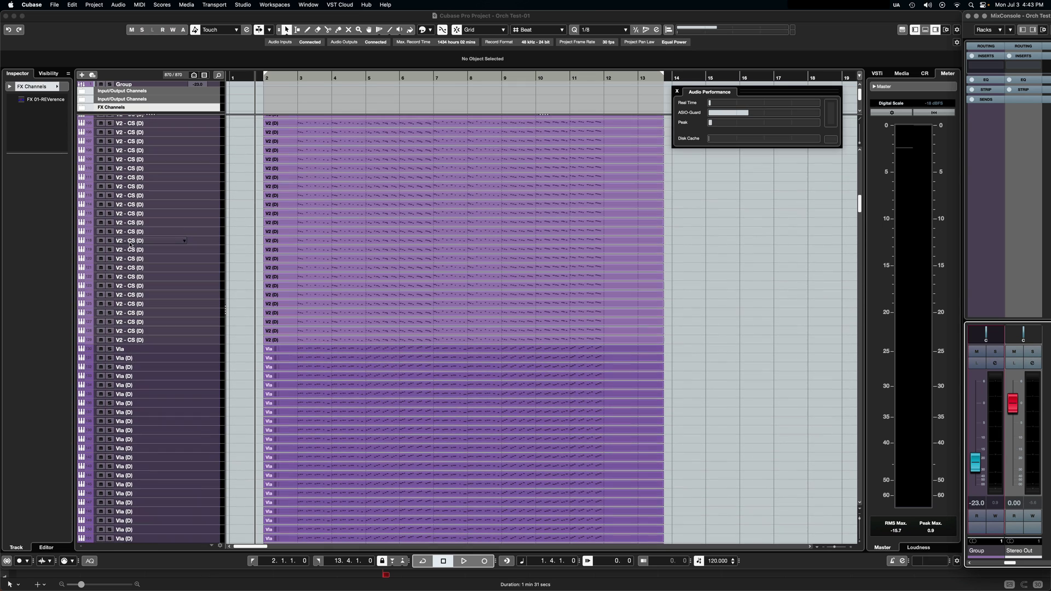
pyautogui.scroll(15, 130, 245)
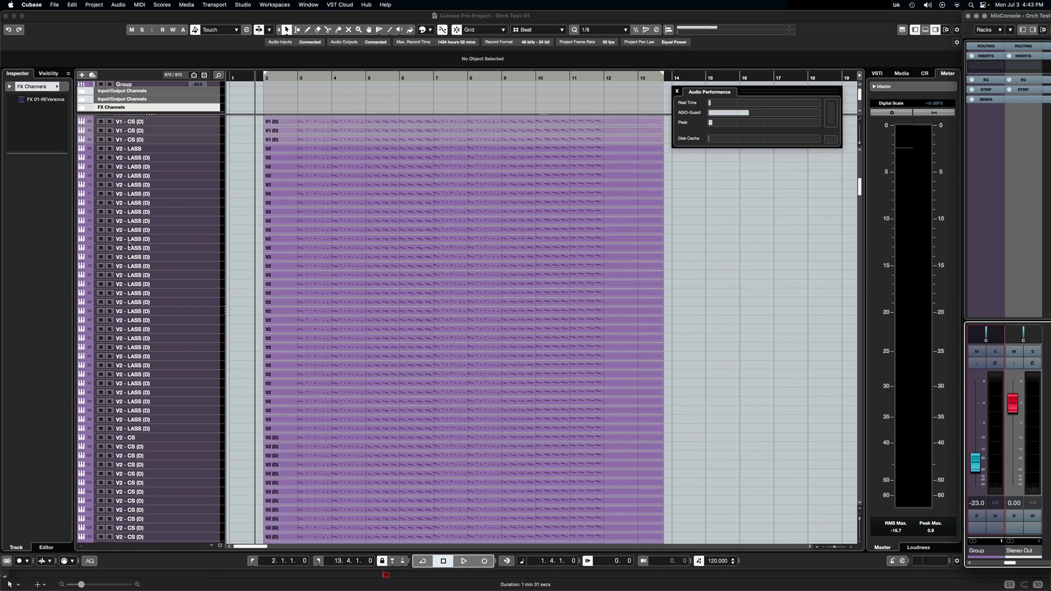
pyautogui.scroll(20, 129, 245)
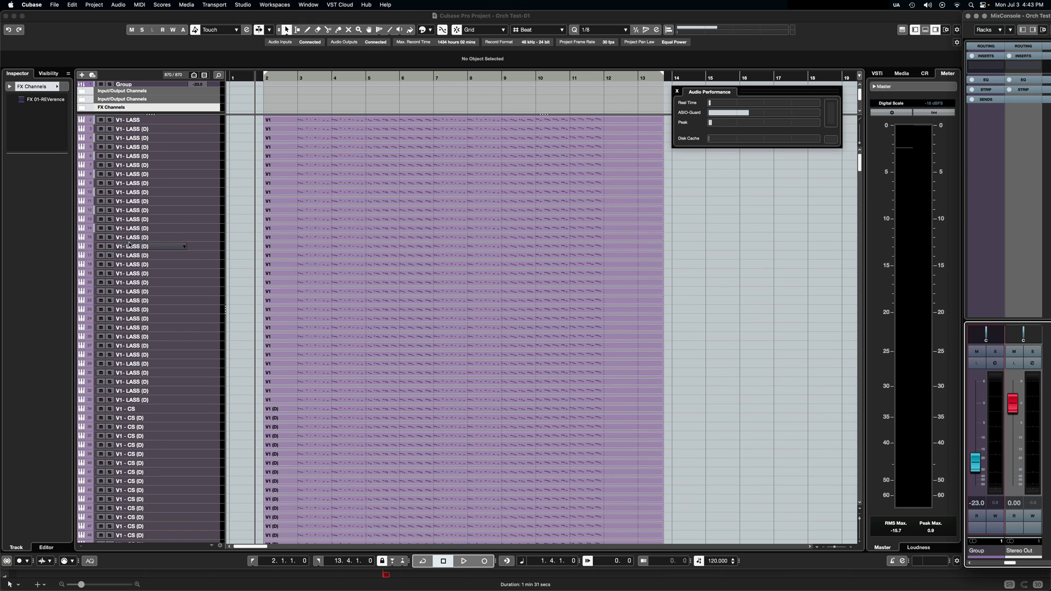
pyautogui.scroll(-20, 130, 243)
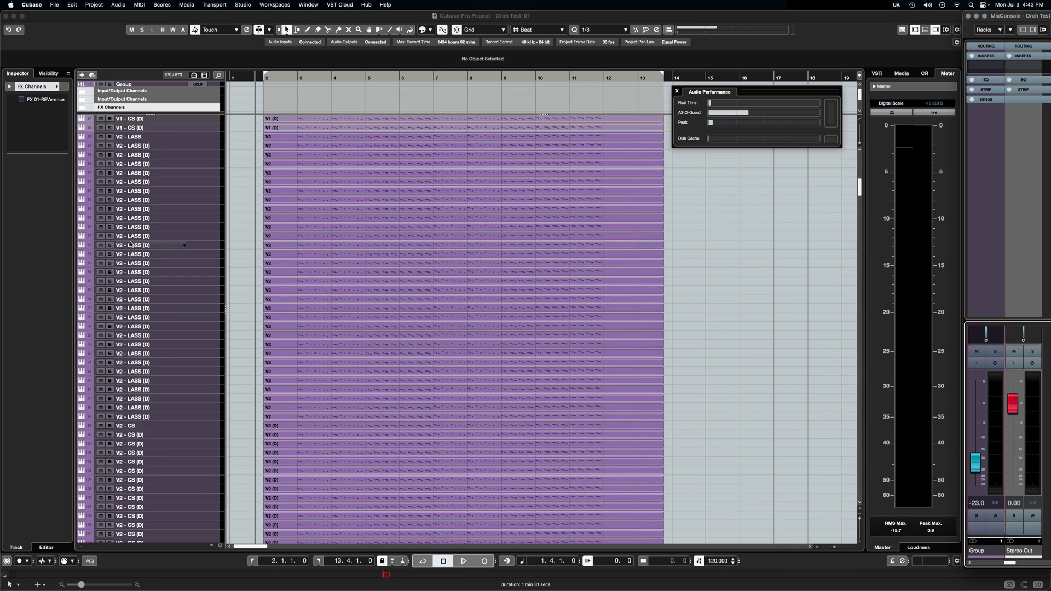
pyautogui.scroll(-16, 137, 254)
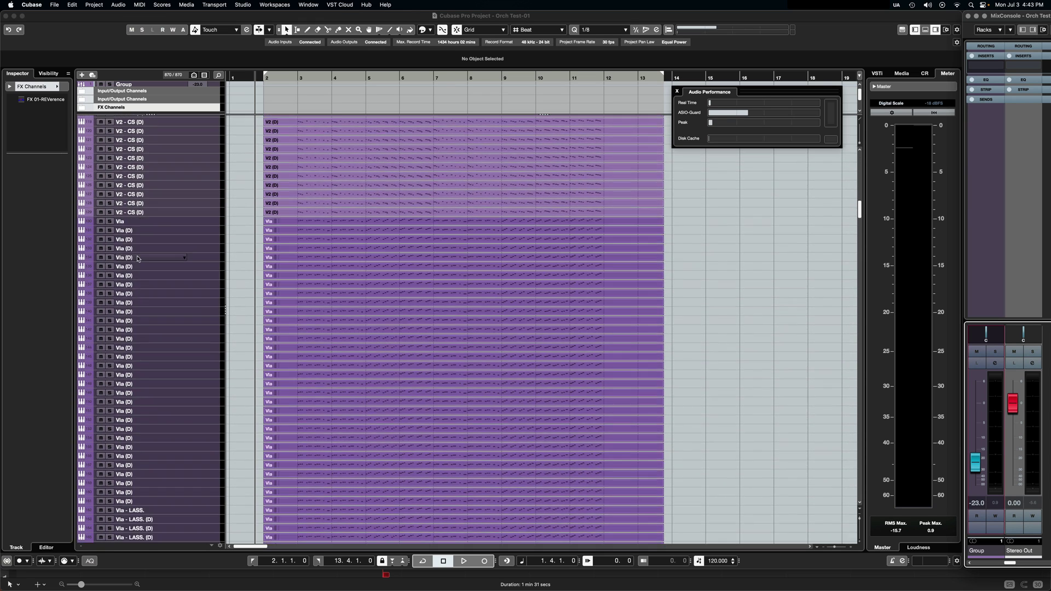
pyautogui.scroll(-5, 137, 259)
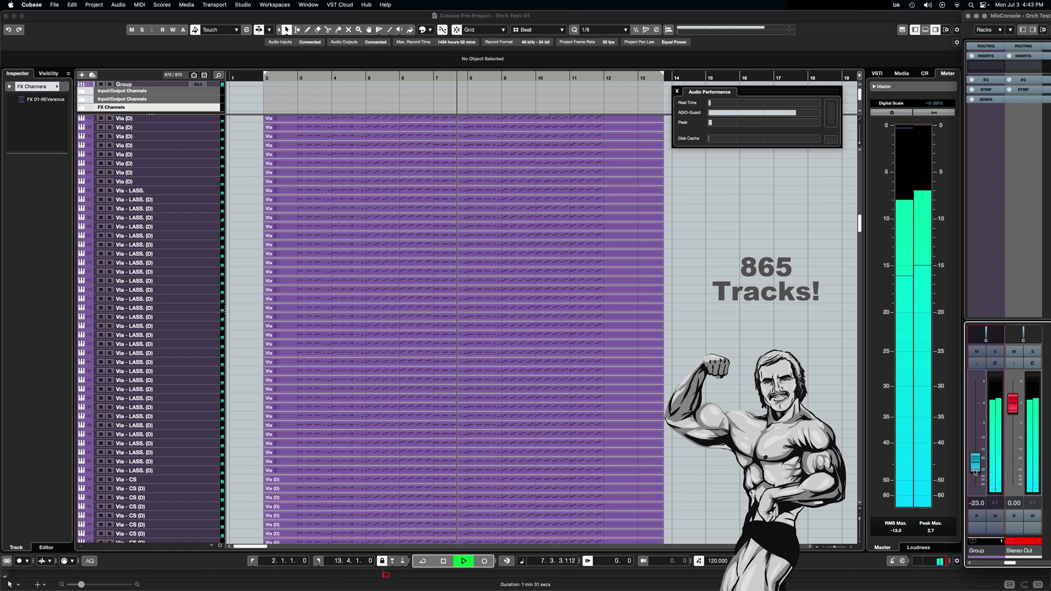
# Inspect the Vla part's notes and the Vla - LASS. (D) Kontakt instrument, then close both.
pyautogui.doubleClick(469, 401)
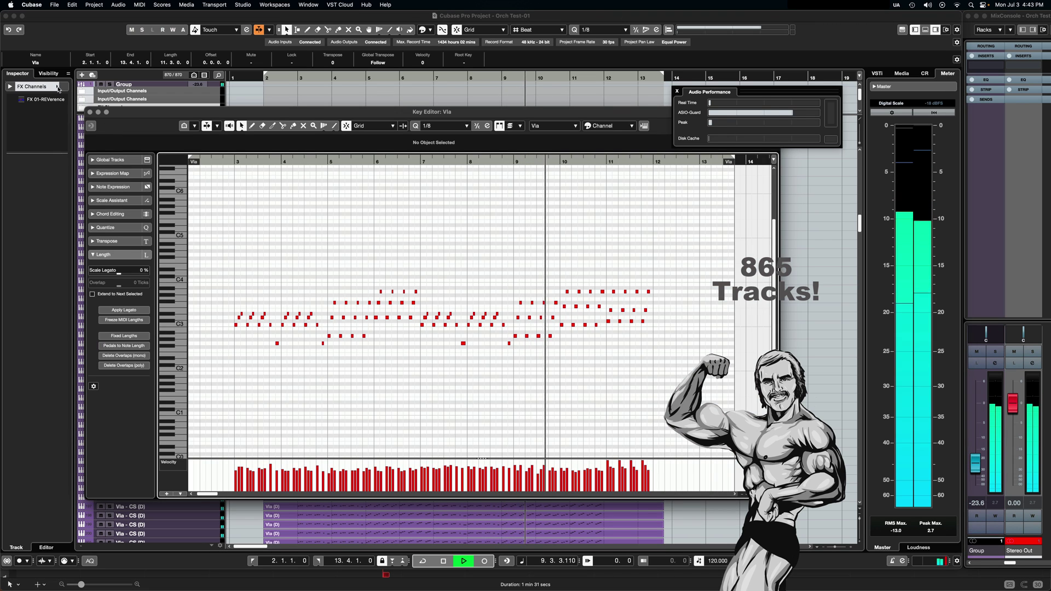
pyautogui.press('Escape')
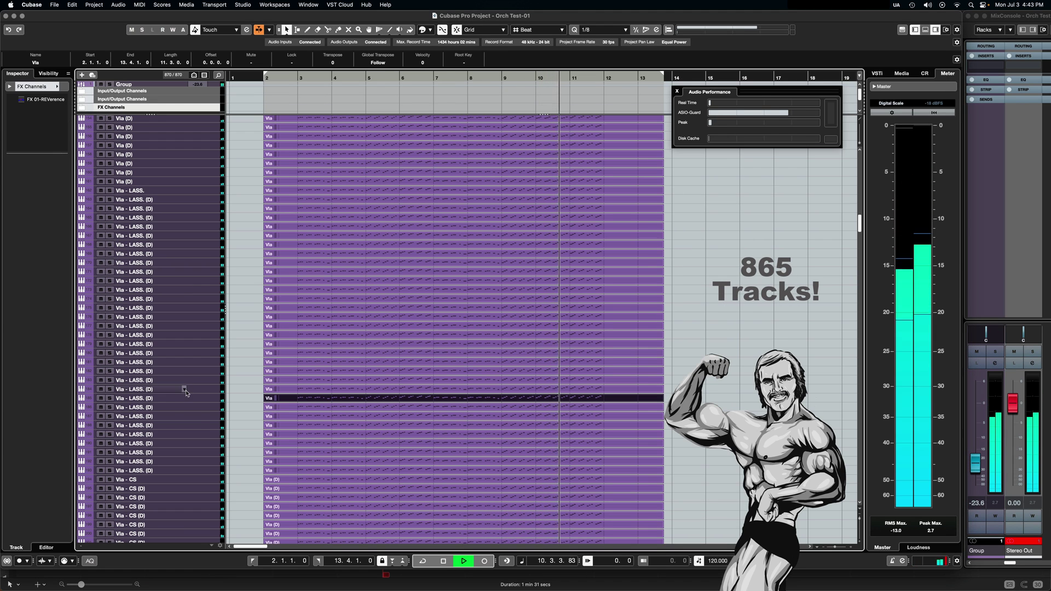
pyautogui.click(185, 389)
pyautogui.press('Escape')
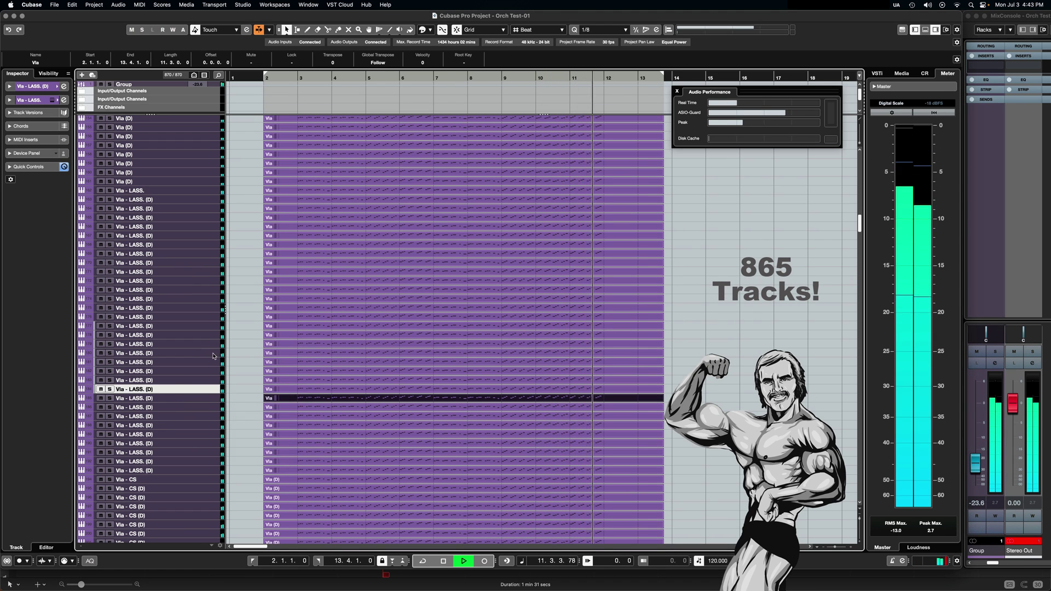
pyautogui.click(213, 356)
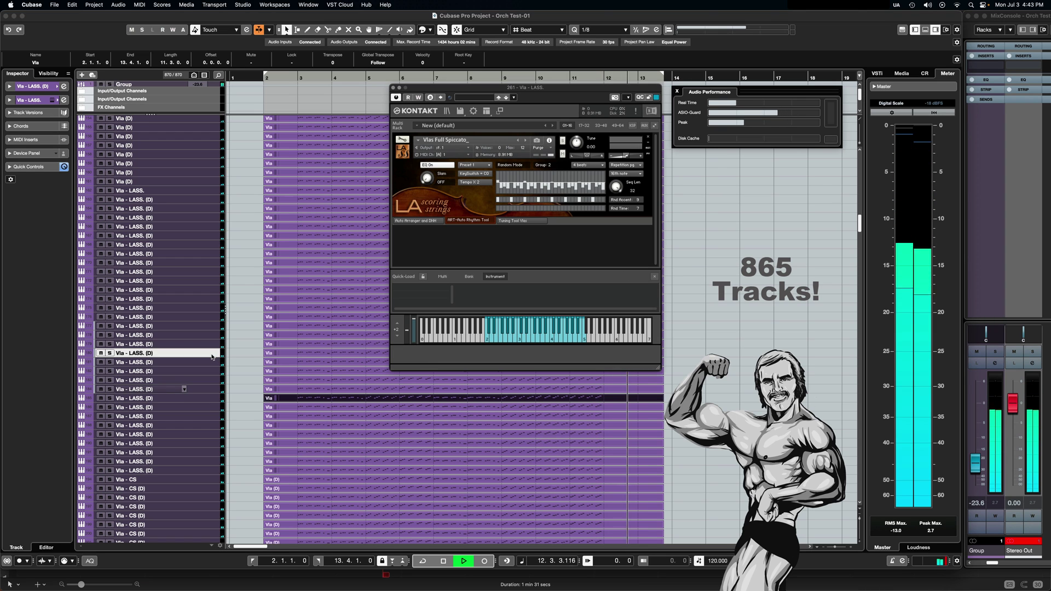
pyautogui.press('Escape')
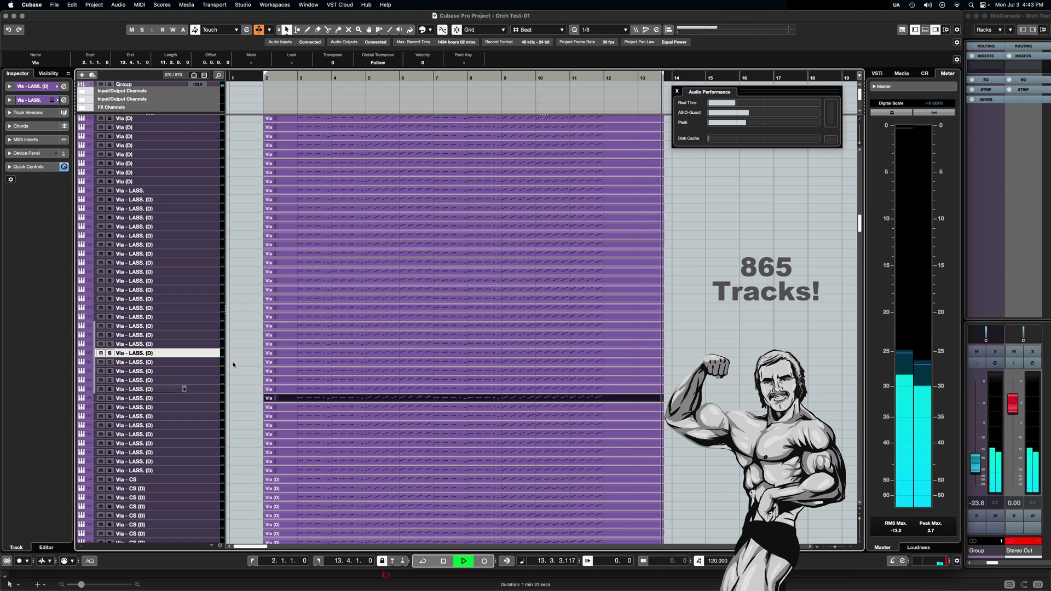
# Restart playback from the beginning and view the Vla part's notes again.
pyautogui.press('space')
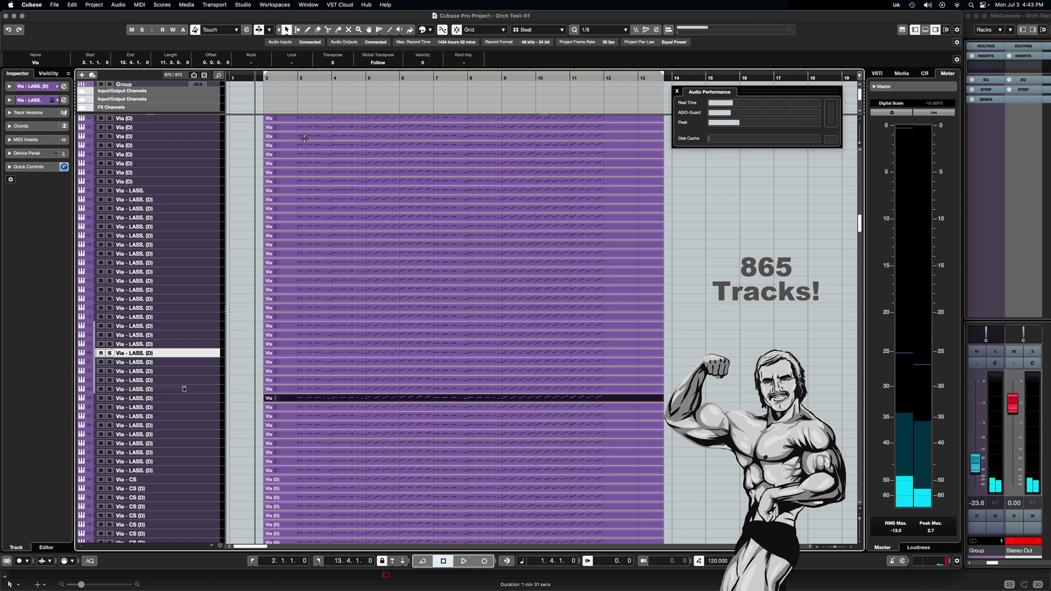
pyautogui.press('space')
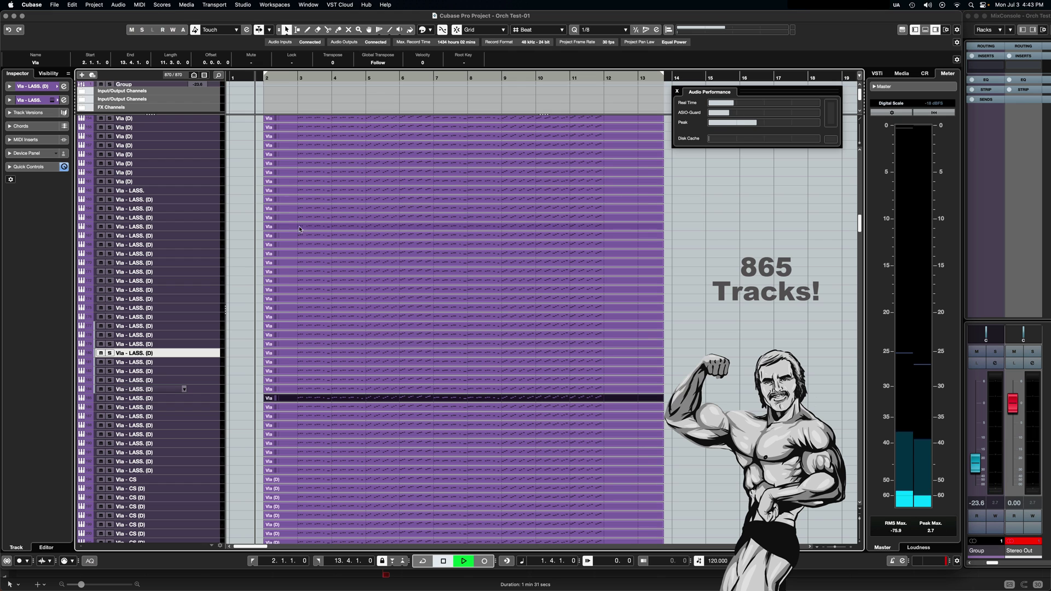
pyautogui.doubleClick(346, 353)
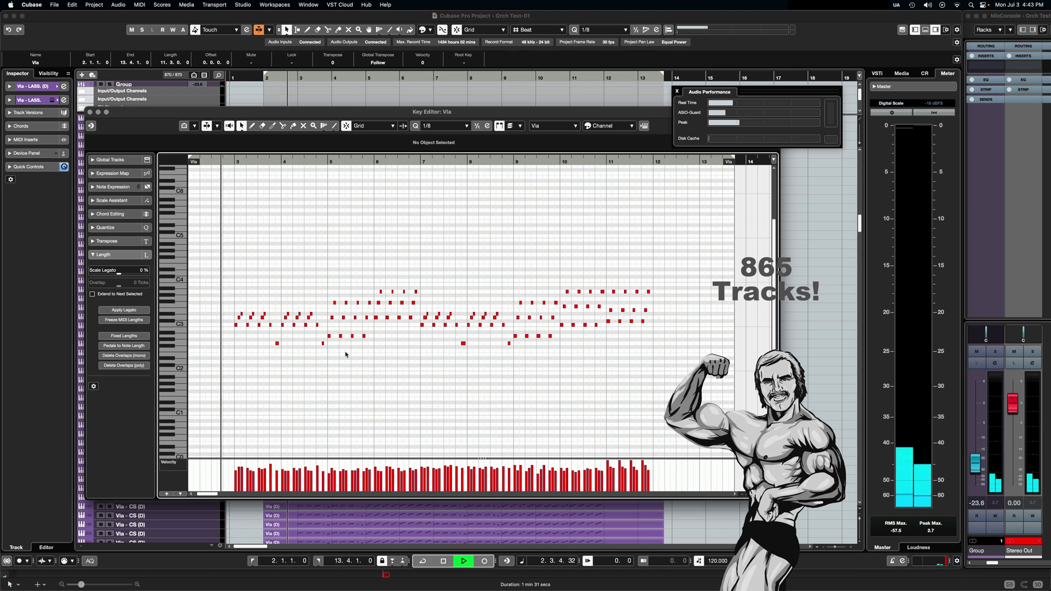
pyautogui.click(89, 112)
# Select a Vla - CS (D) track and briefly show its Cinematic Strings violas instrument.
pyautogui.scroll(-5, 163, 276)
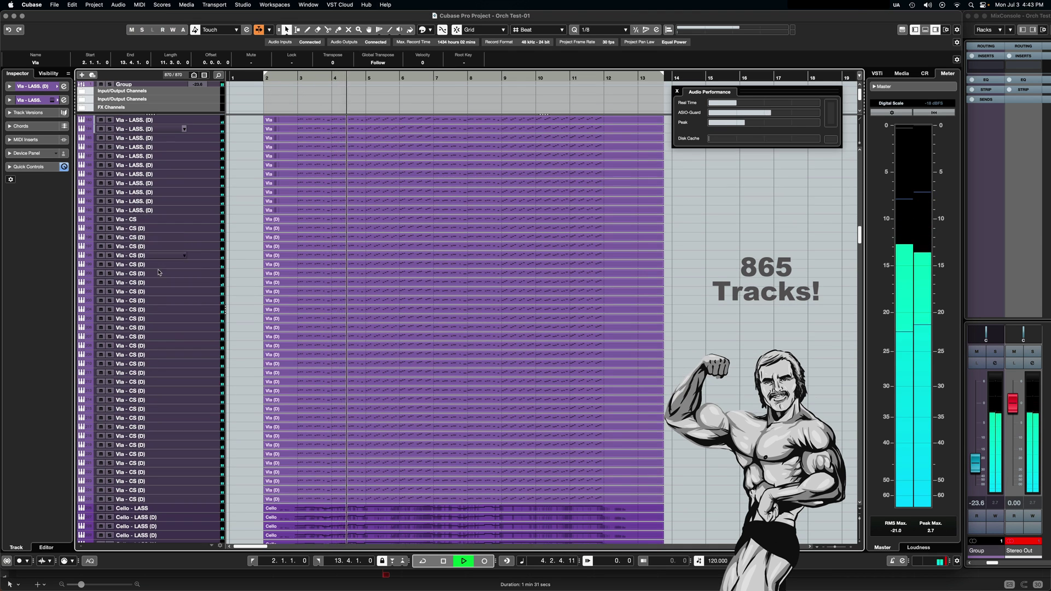
pyautogui.click(200, 282)
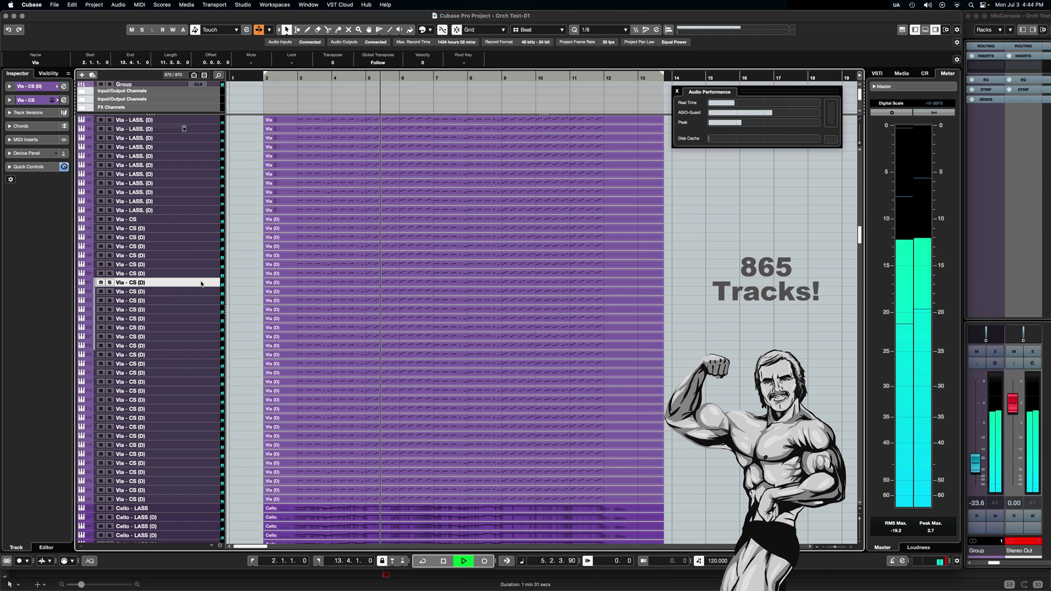
pyautogui.press('e')
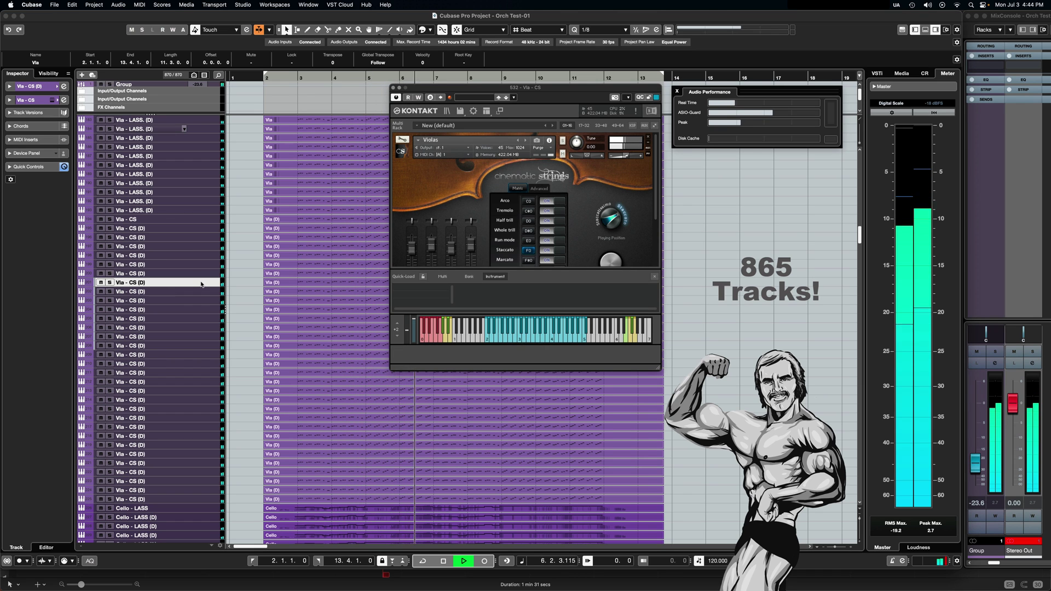
pyautogui.press('e')
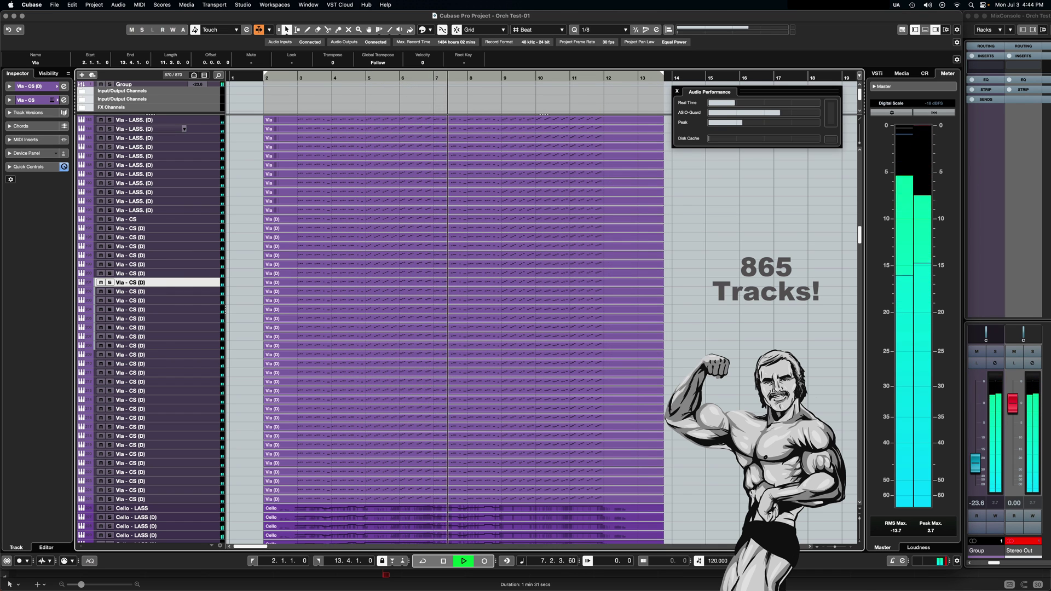
# Lower the Group channel to -25.0 while scrolling down the playing track list.
pyautogui.click(976, 467)
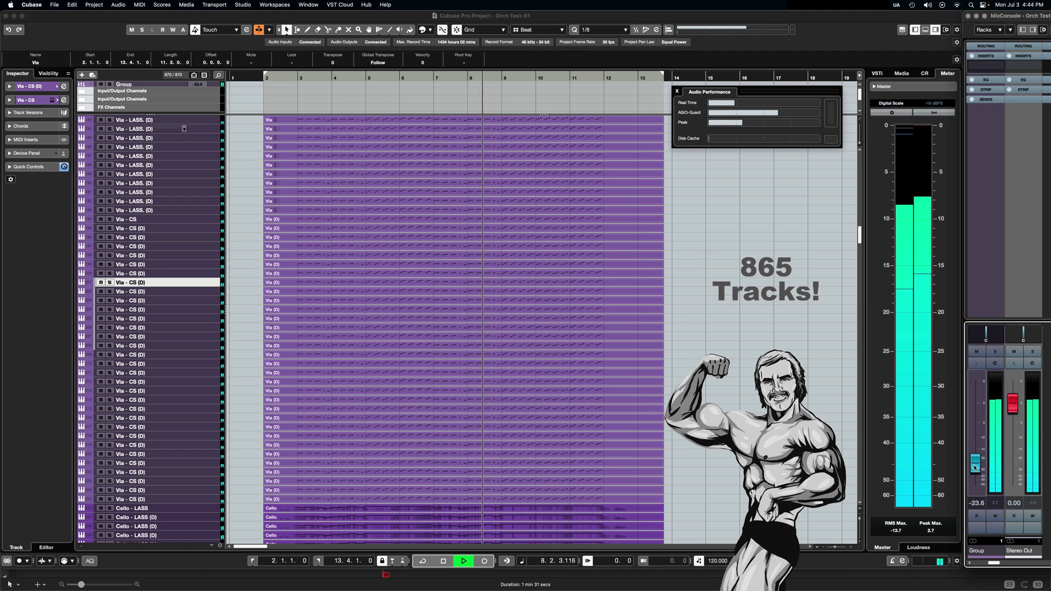
pyautogui.moveTo(975, 467); pyautogui.dragTo(975, 471)
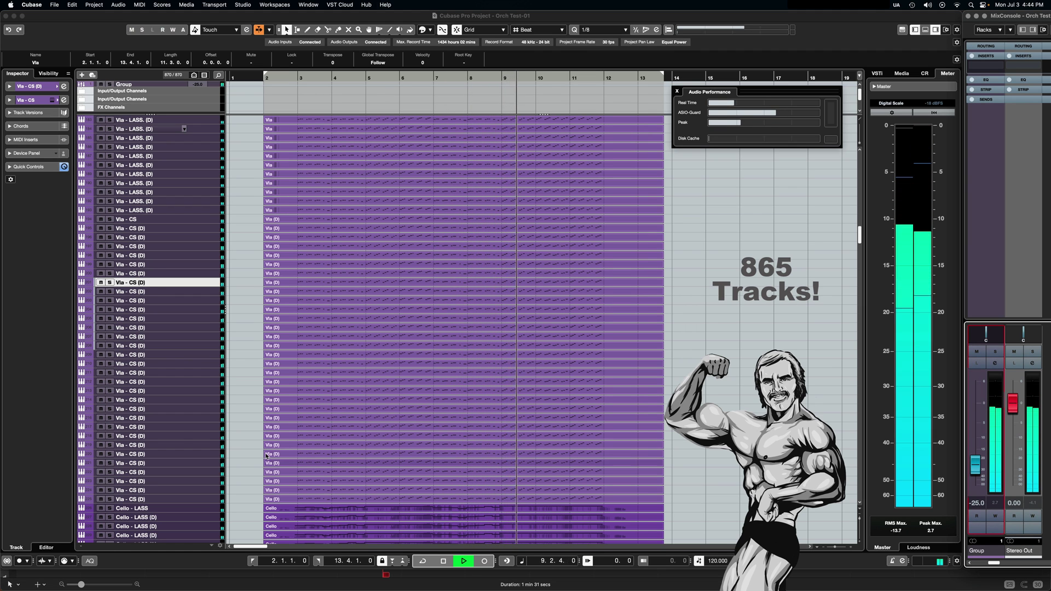
pyautogui.scroll(-15, 206, 445)
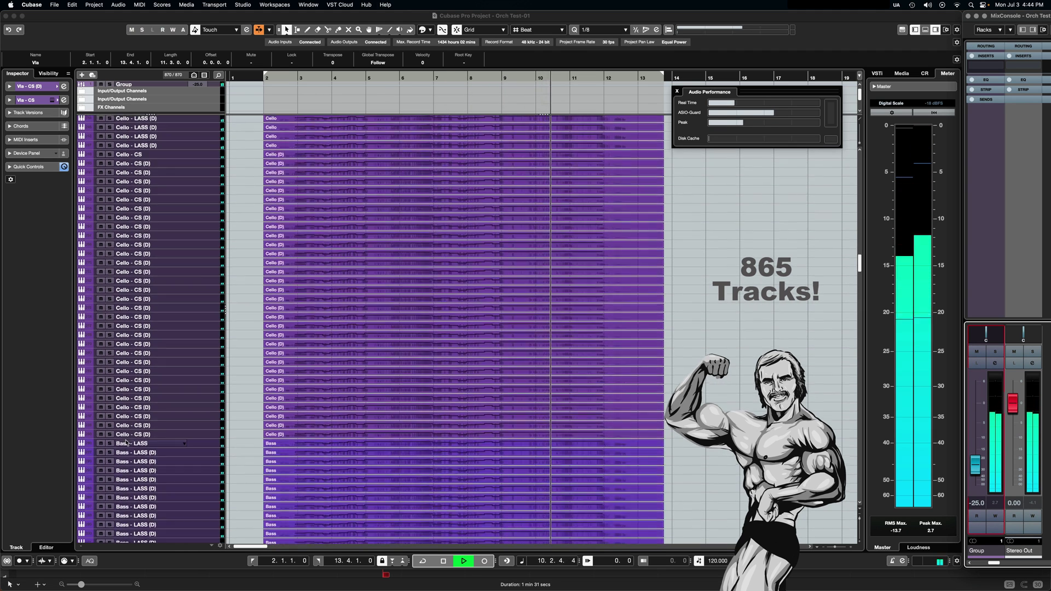
pyautogui.scroll(-10, 126, 442)
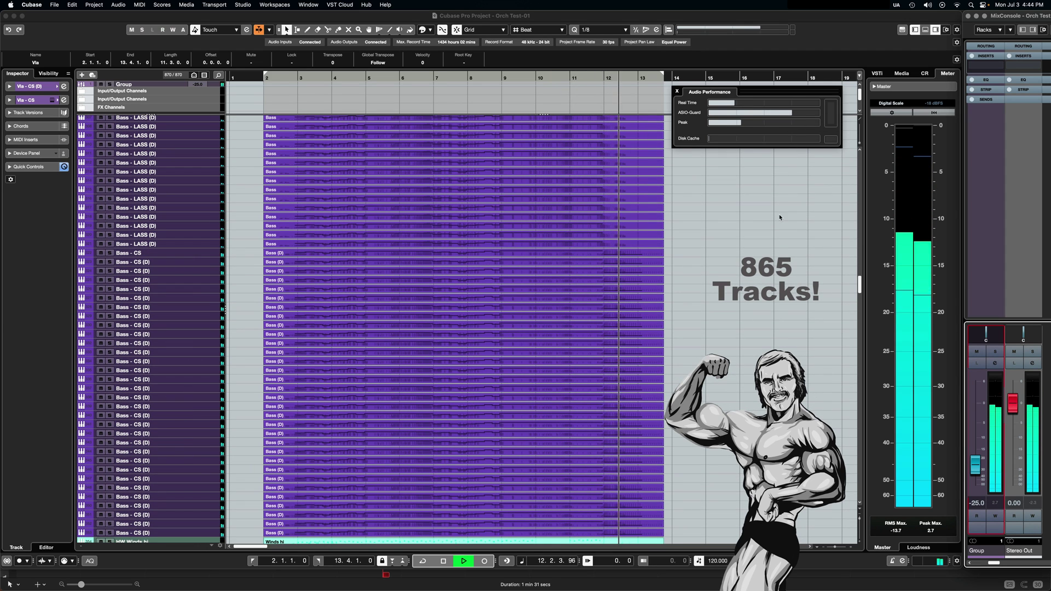
pyautogui.scroll(-8, 774, 221)
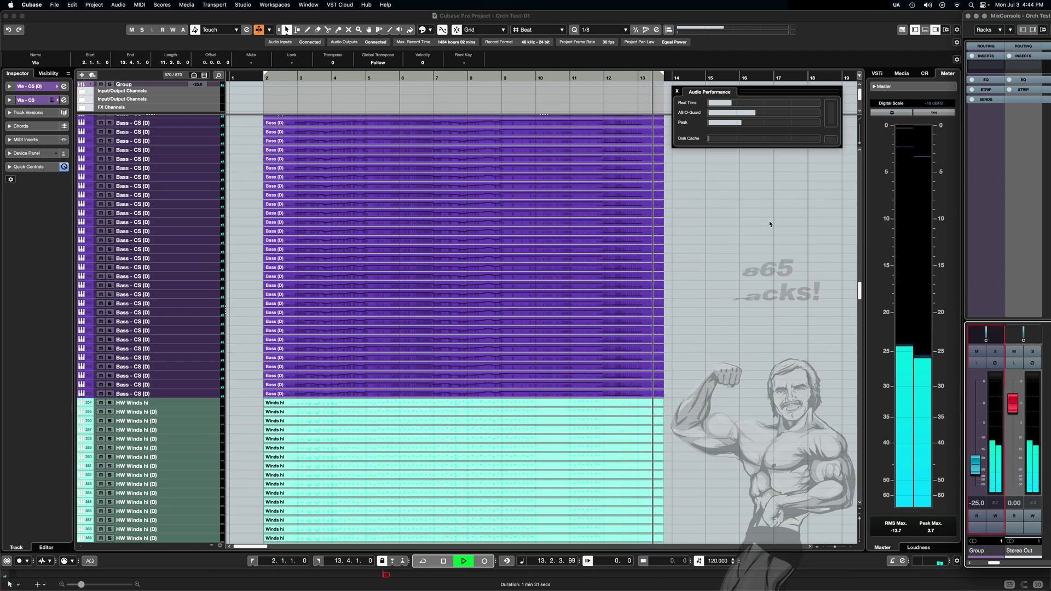
# Scroll down the track list to SF Harp and back up to V1- LASS.
pyautogui.scroll(-5, 769, 224)
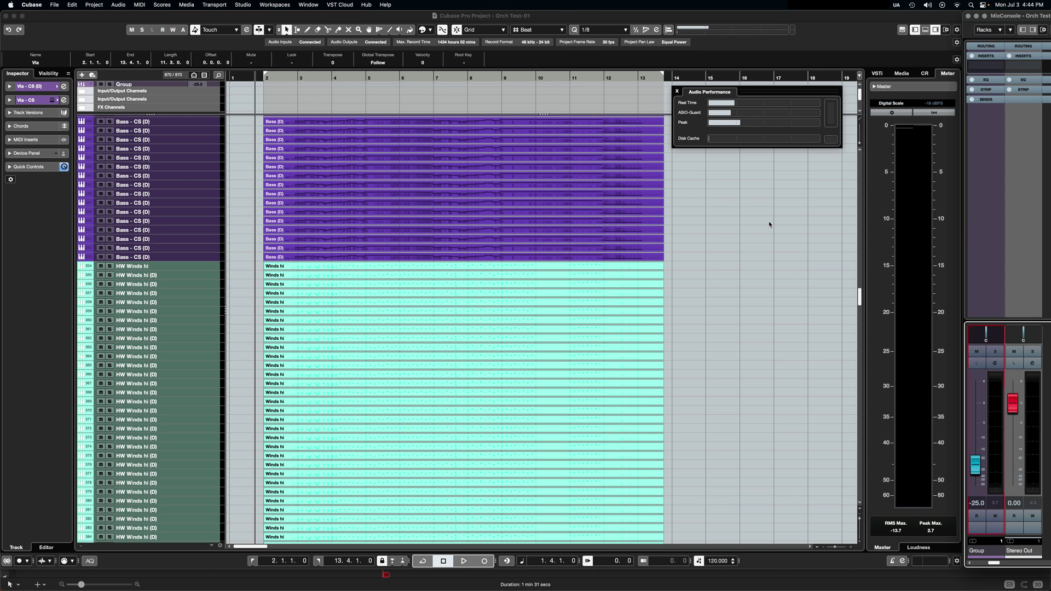
pyautogui.scroll(-20, 156, 312)
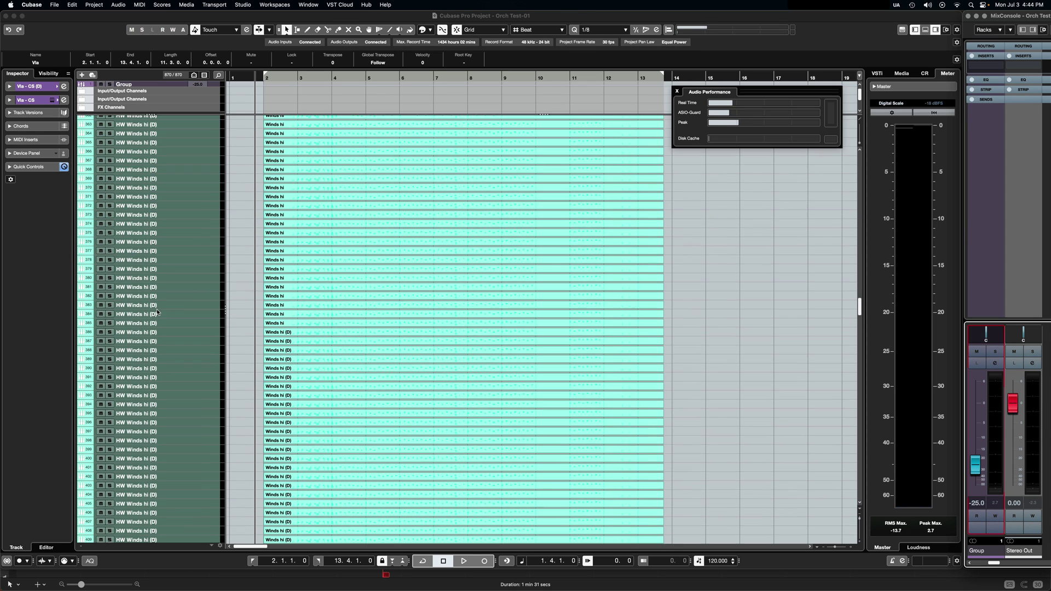
pyautogui.scroll(-20, 158, 315)
pyautogui.scroll(-20, 158, 315)
pyautogui.scroll(-5, 160, 316)
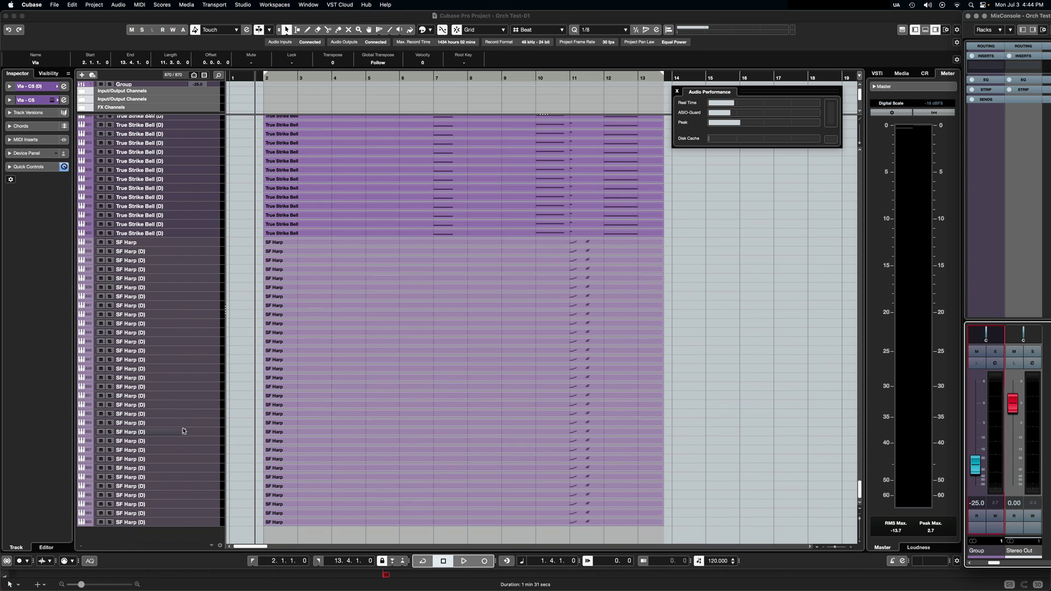
pyautogui.scroll(20, 184, 431)
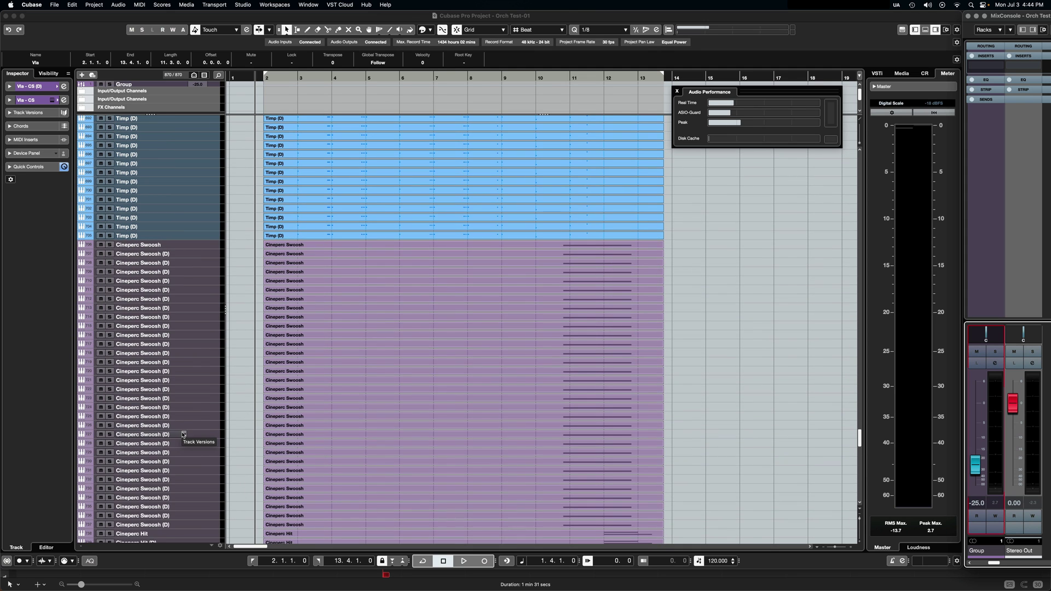
pyautogui.scroll(20, 184, 434)
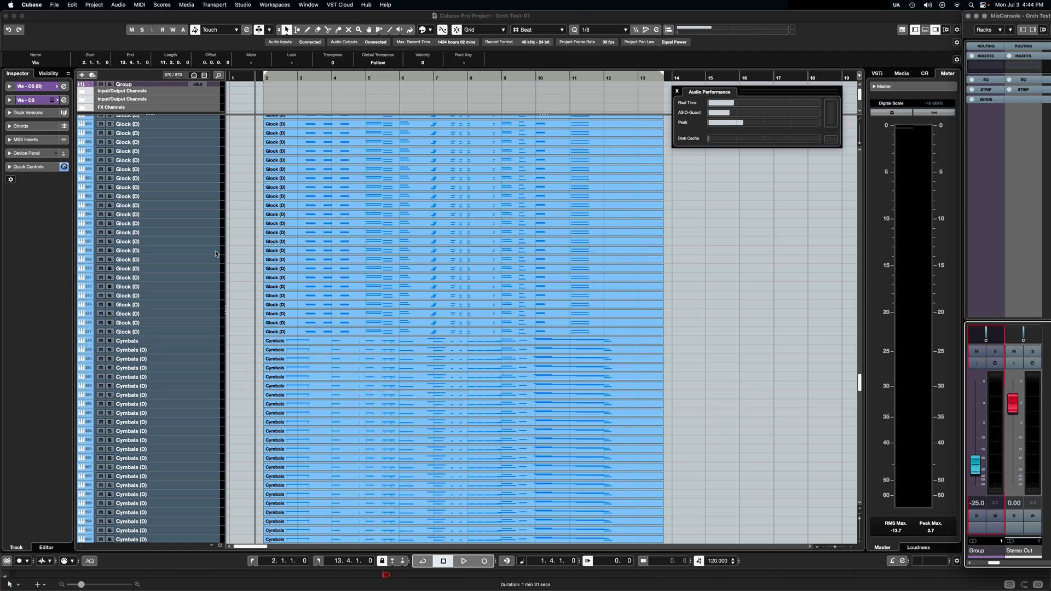
pyautogui.scroll(20, 215, 253)
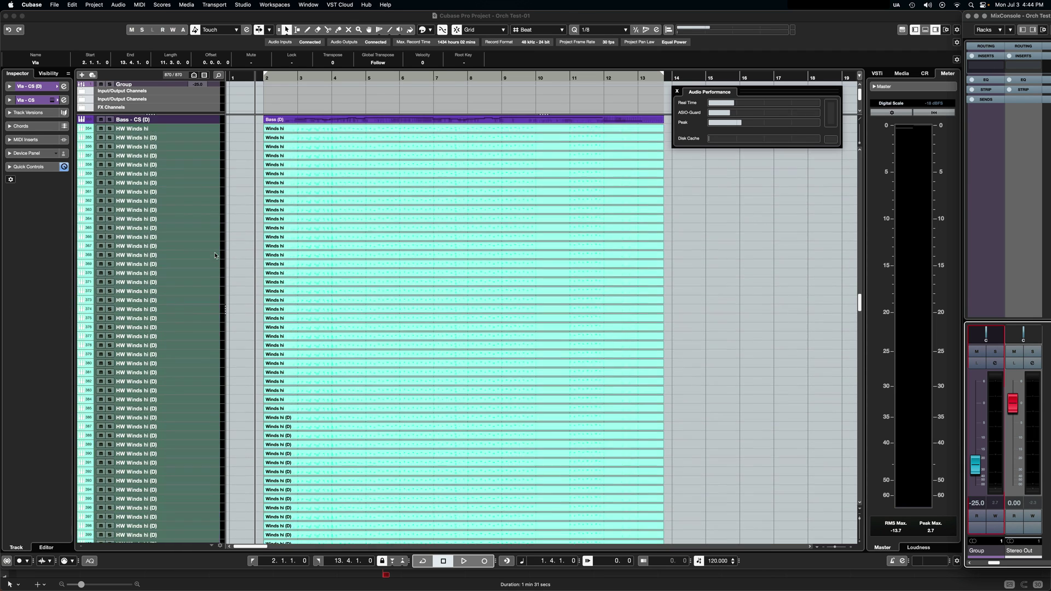
pyautogui.scroll(20, 215, 254)
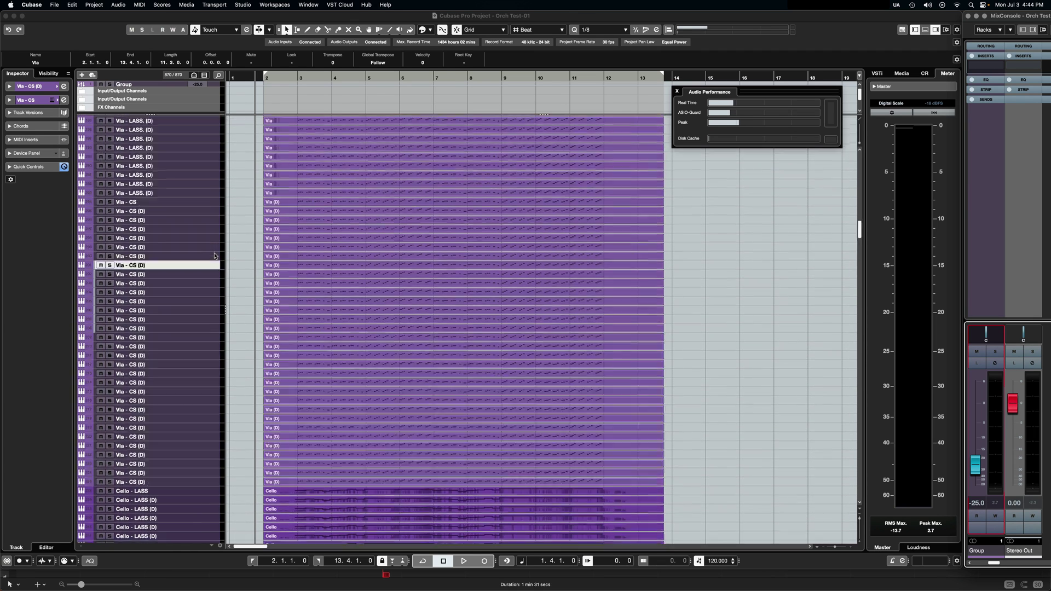
pyautogui.scroll(20, 215, 256)
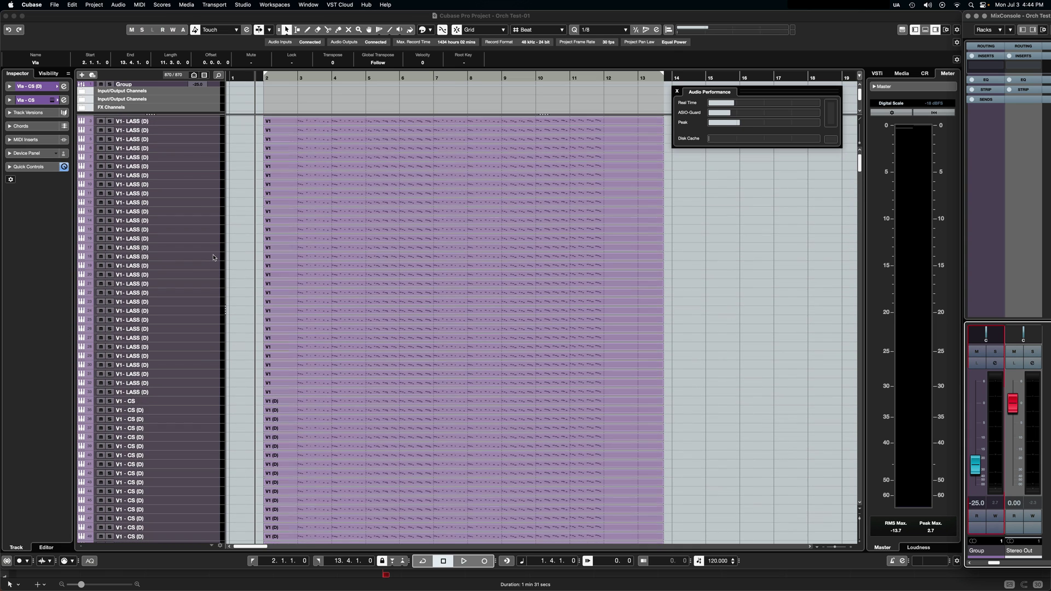
pyautogui.scroll(1, 214, 258)
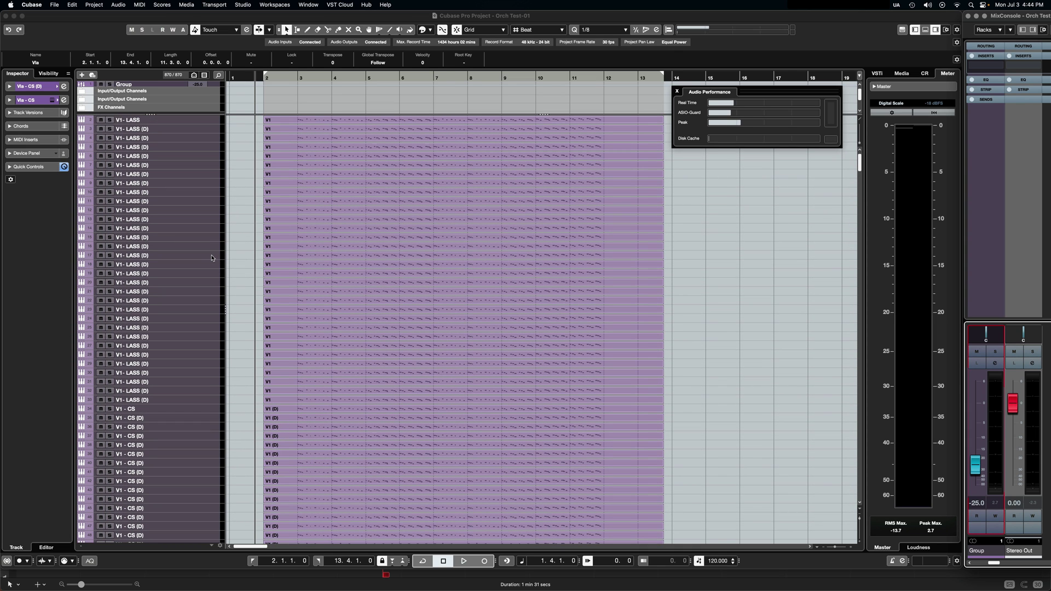
# Select every instrument track from V1- LASS down through SF Harp.
pyautogui.keyDown('shift'); pyautogui.click(207, 123); pyautogui.keyUp('shift')
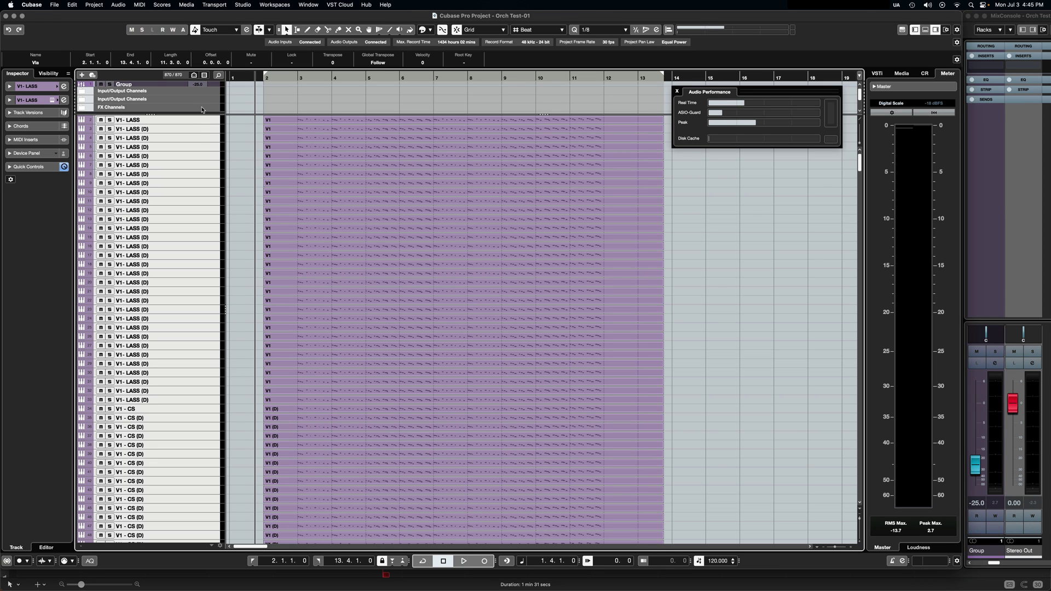
pyautogui.click(202, 110)
pyautogui.click(203, 121)
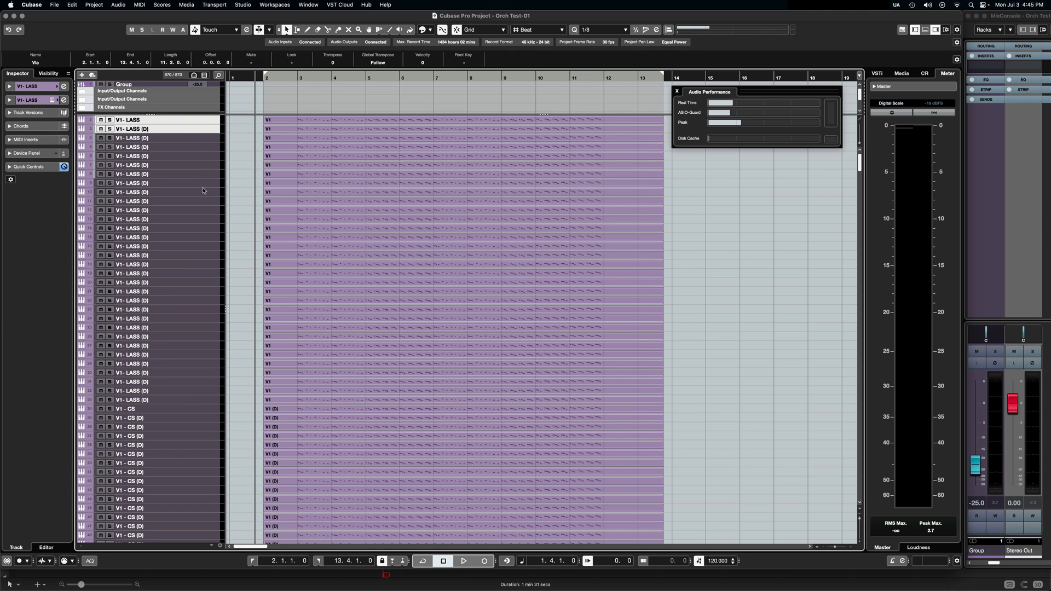
pyautogui.scroll(-2, 201, 192)
pyautogui.scroll(-3, 199, 195)
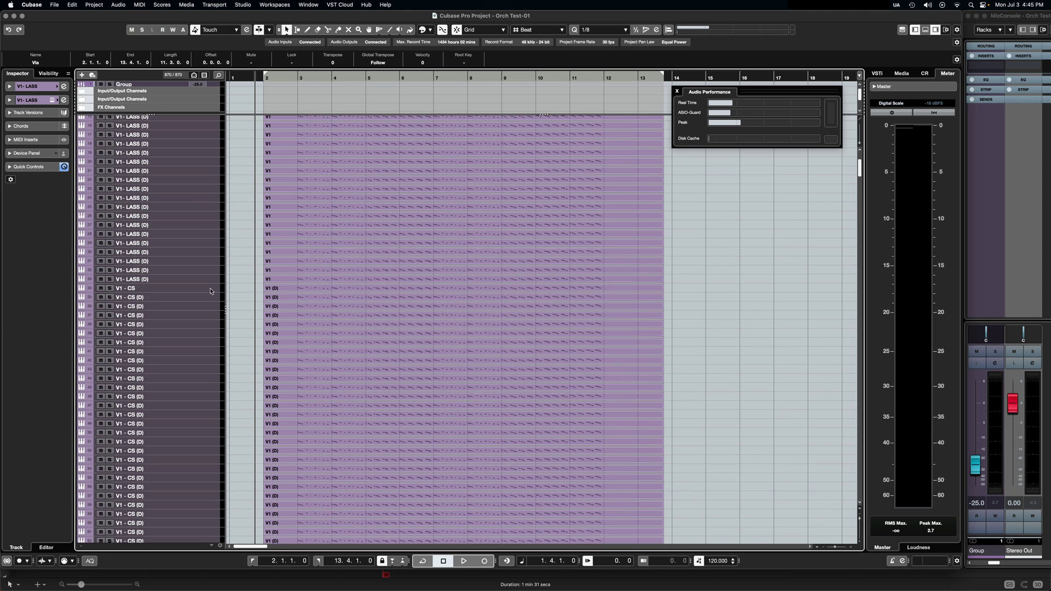
pyautogui.scroll(-20, 199, 301)
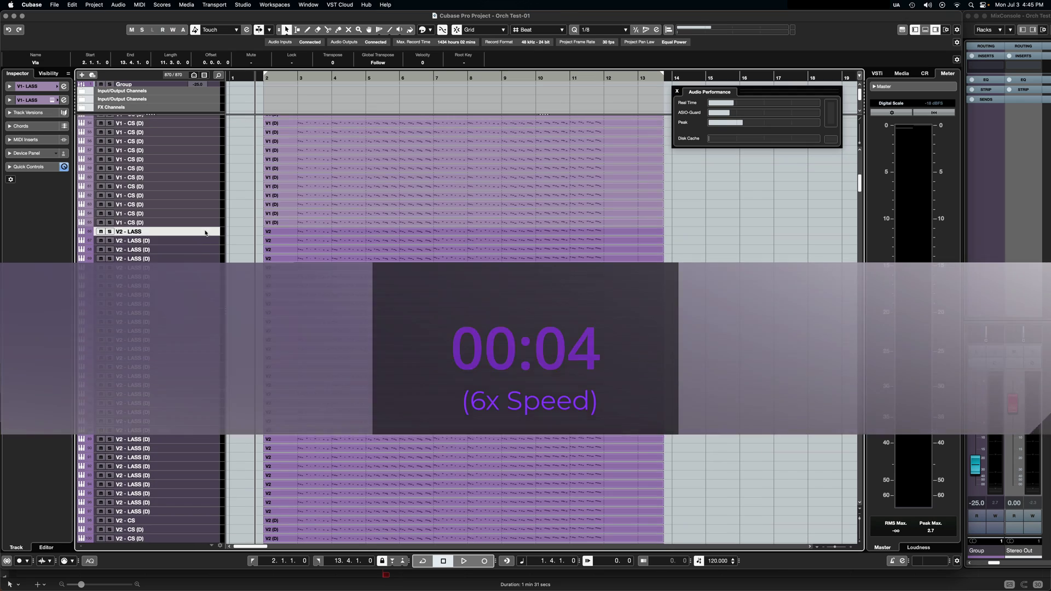
pyautogui.scroll(-20, 200, 344)
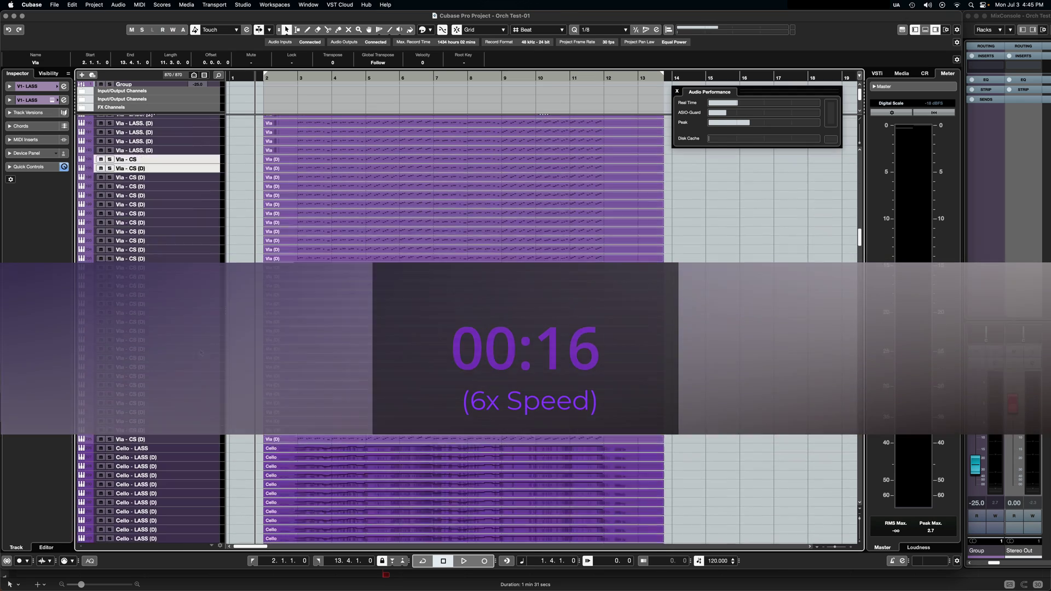
pyautogui.scroll(-20, 205, 343)
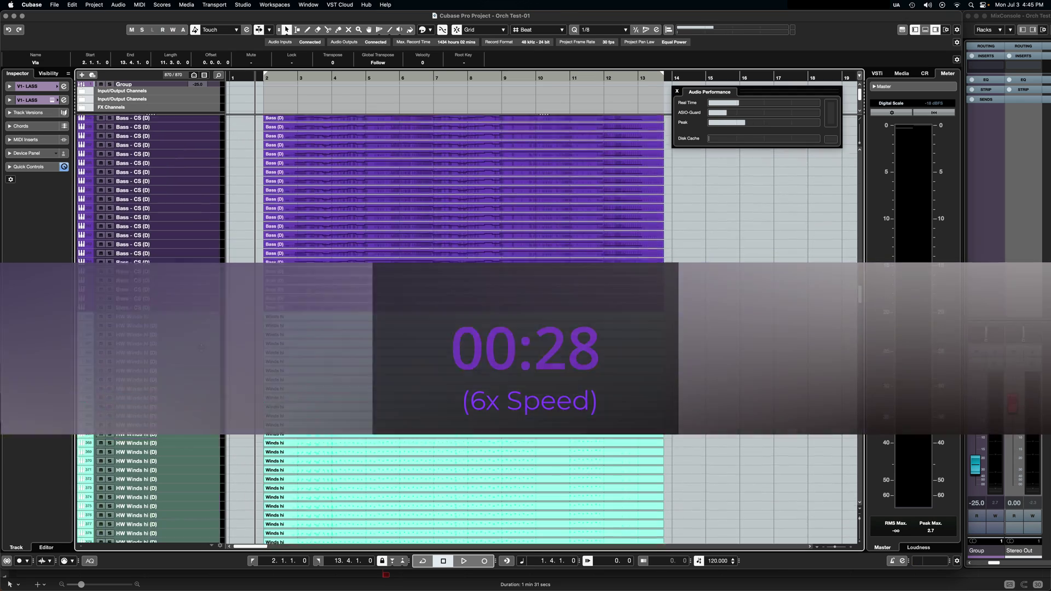
pyautogui.scroll(-20, 200, 320)
pyautogui.scroll(-20, 205, 289)
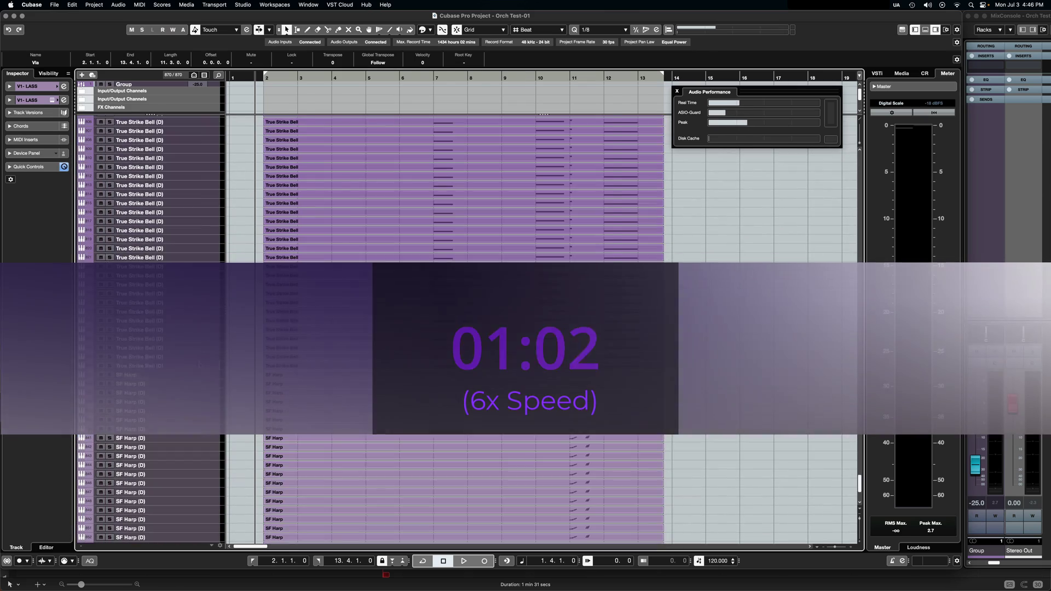
pyautogui.click(137, 236)
pyautogui.scroll(-10, 151, 329)
pyautogui.keyDown('shift'); pyautogui.click(132, 522); pyautogui.keyUp('shift')
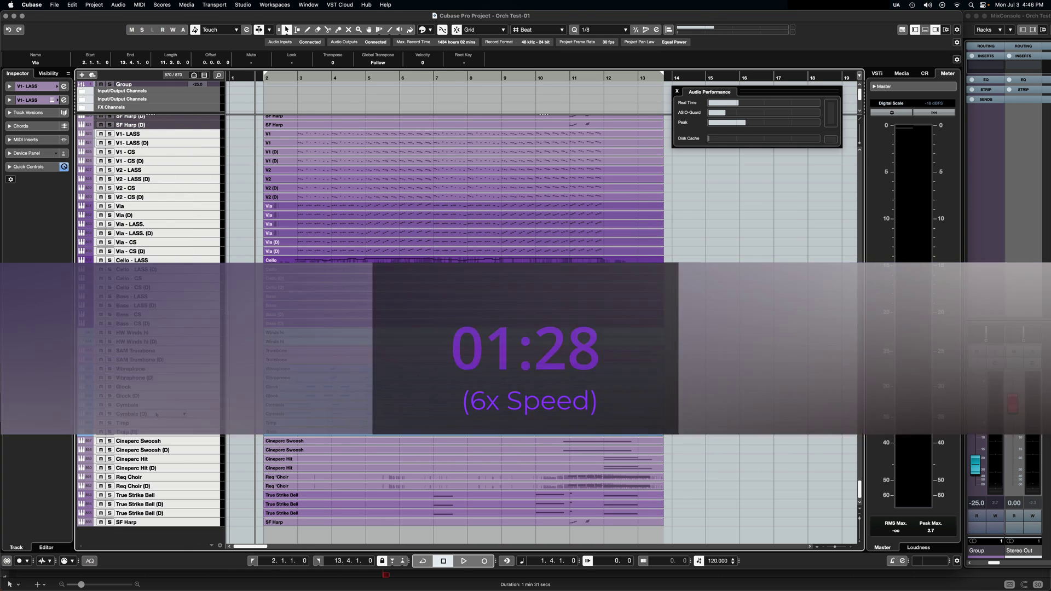
# Duplicate the selected tracks, set playback start near the beginning, and select the FX Channels folder.
pyautogui.rightClick(194, 135)
pyautogui.click(216, 163)
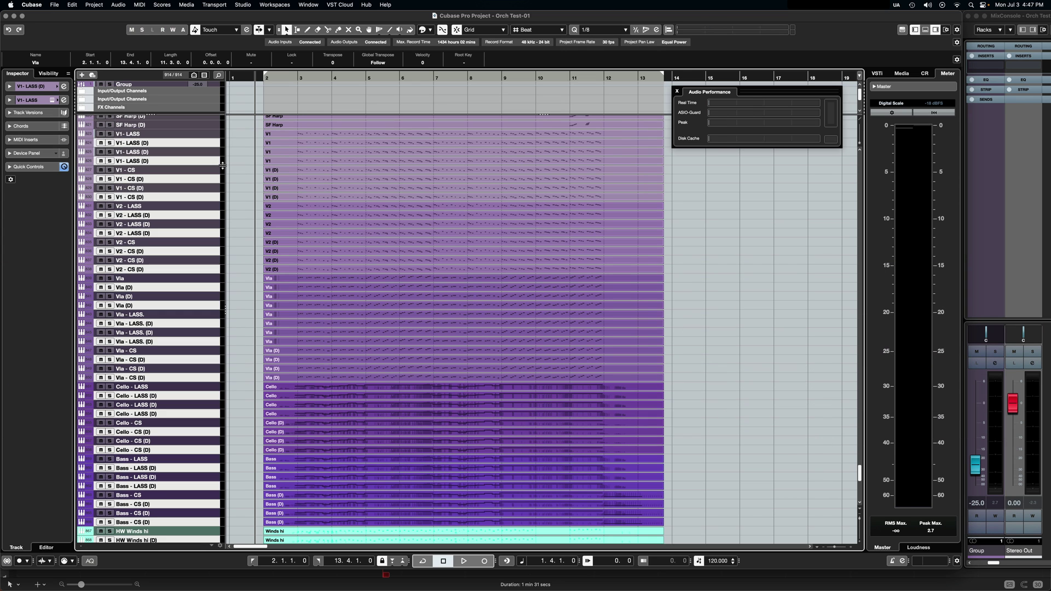
pyautogui.scroll(-10, 212, 183)
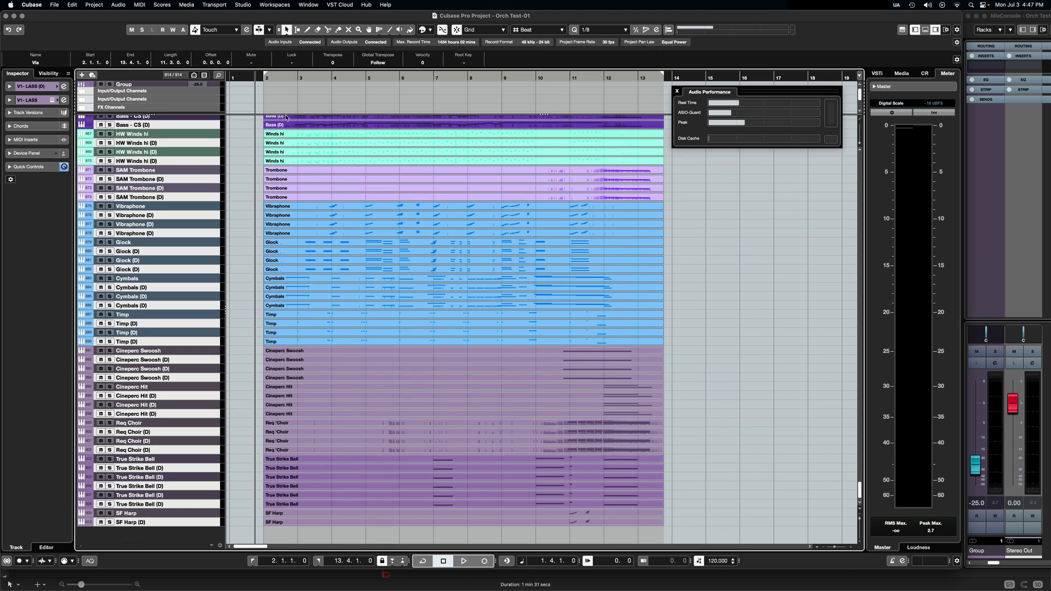
pyautogui.click(257, 78)
pyautogui.click(188, 108)
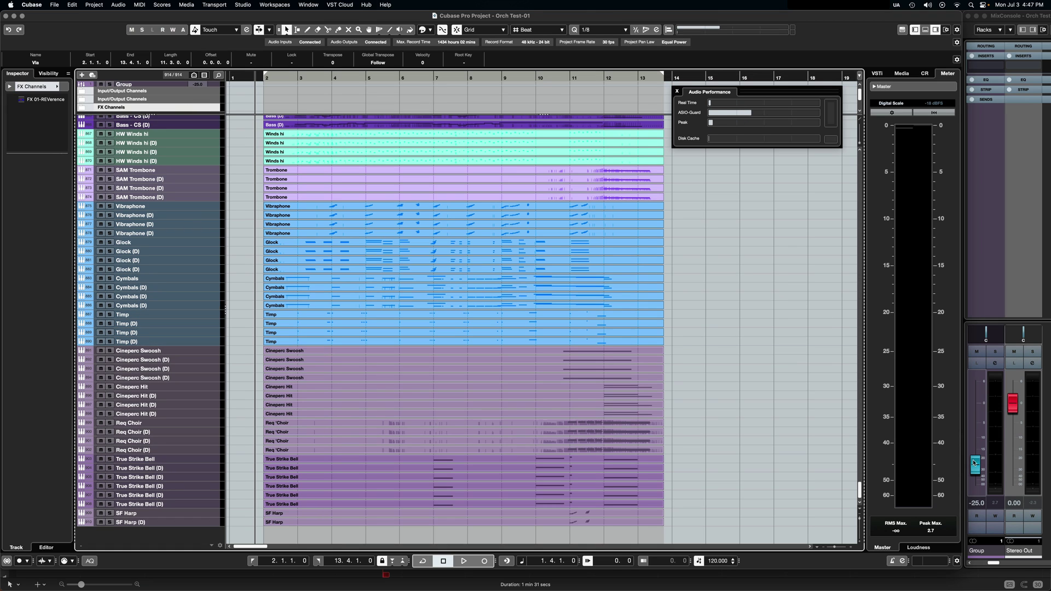
# Lower the Group level to -27.7 during playback, glance at the Cymbals part's notes, then stop.
pyautogui.moveTo(976, 463); pyautogui.dragTo(976, 465)
pyautogui.press('space')
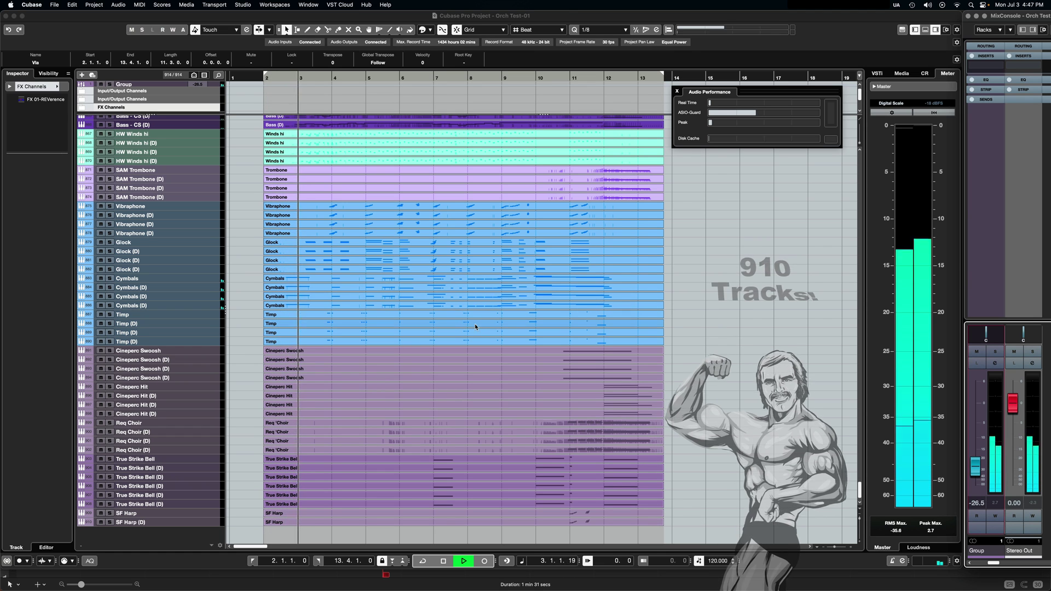
pyautogui.click(441, 281)
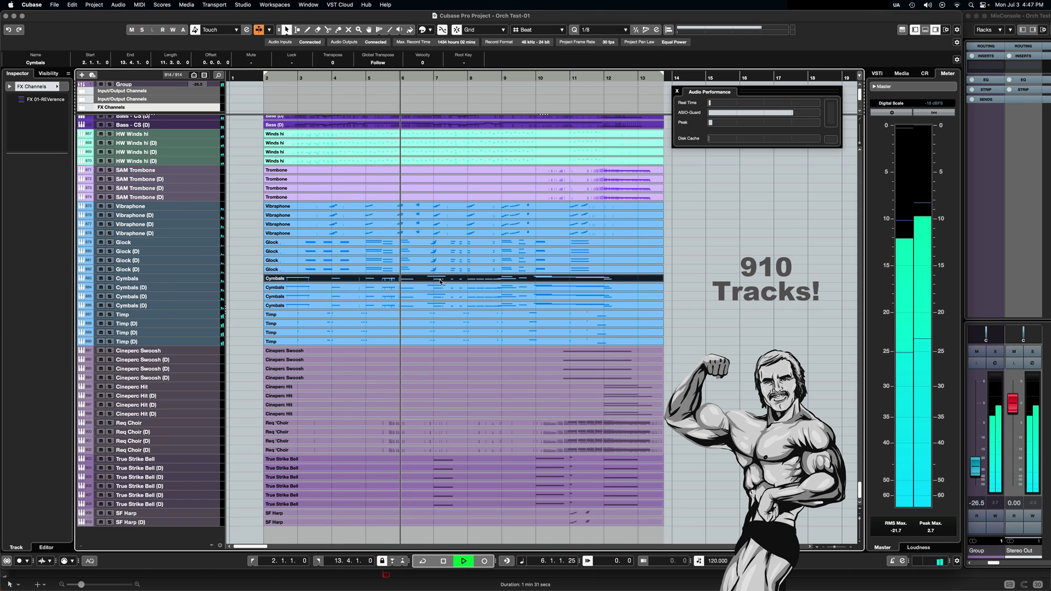
pyautogui.doubleClick(441, 282)
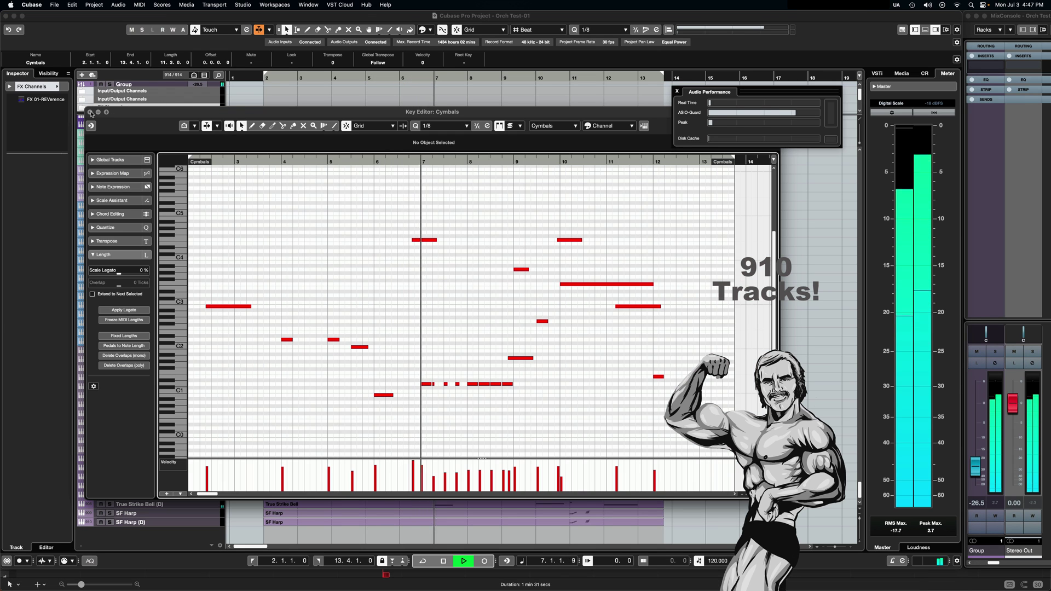
pyautogui.press('Escape')
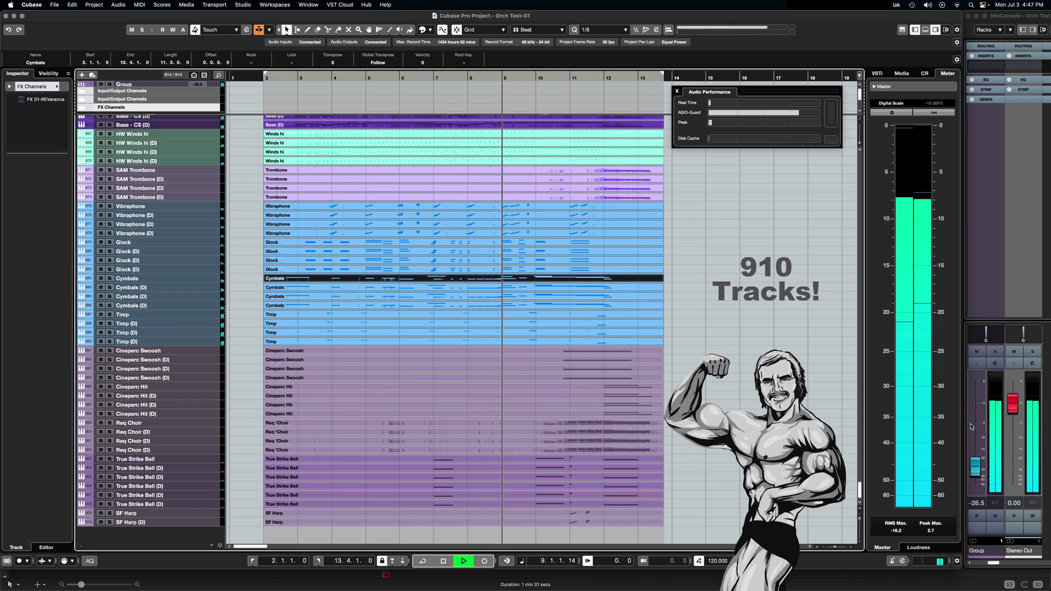
pyautogui.moveTo(976, 466); pyautogui.dragTo(976, 466)
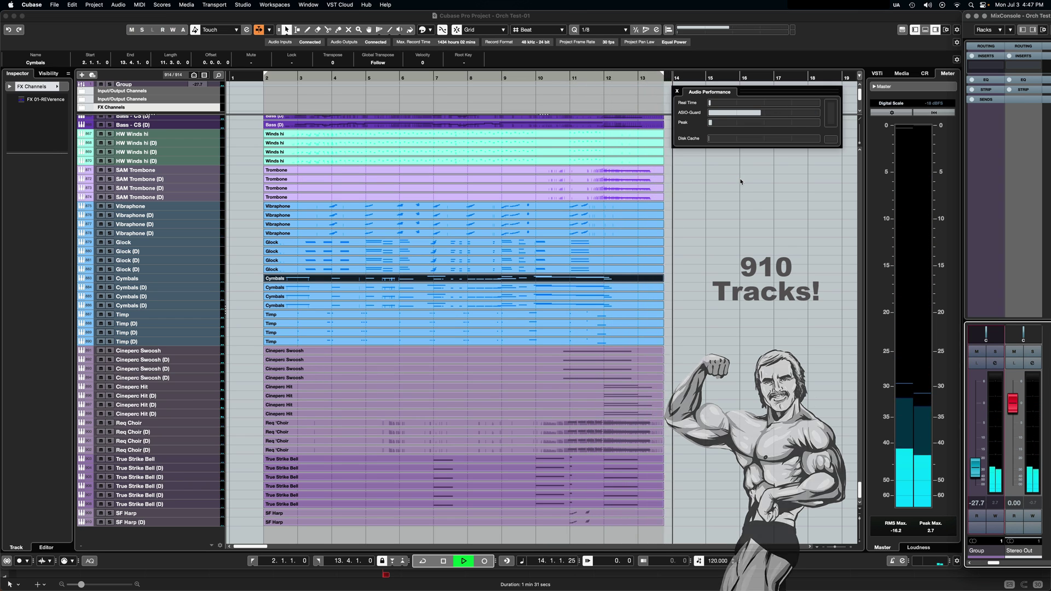
pyautogui.press('space')
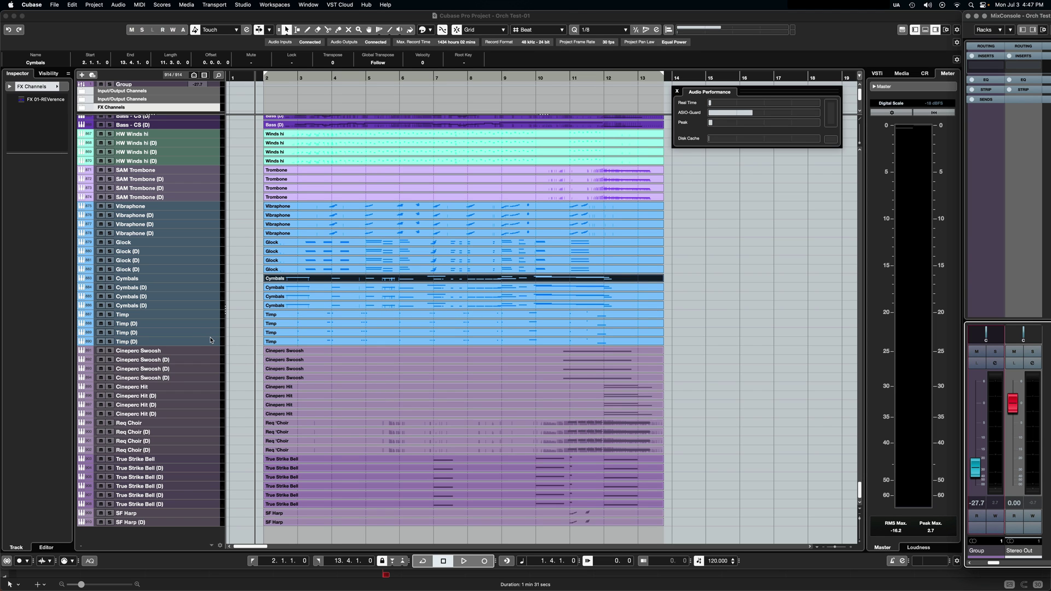
# Select V1- LASS, V1 - CS and one track from each further string section.
pyautogui.scroll(5, 211, 340)
pyautogui.scroll(-5, 211, 340)
pyautogui.scroll(10, 210, 340)
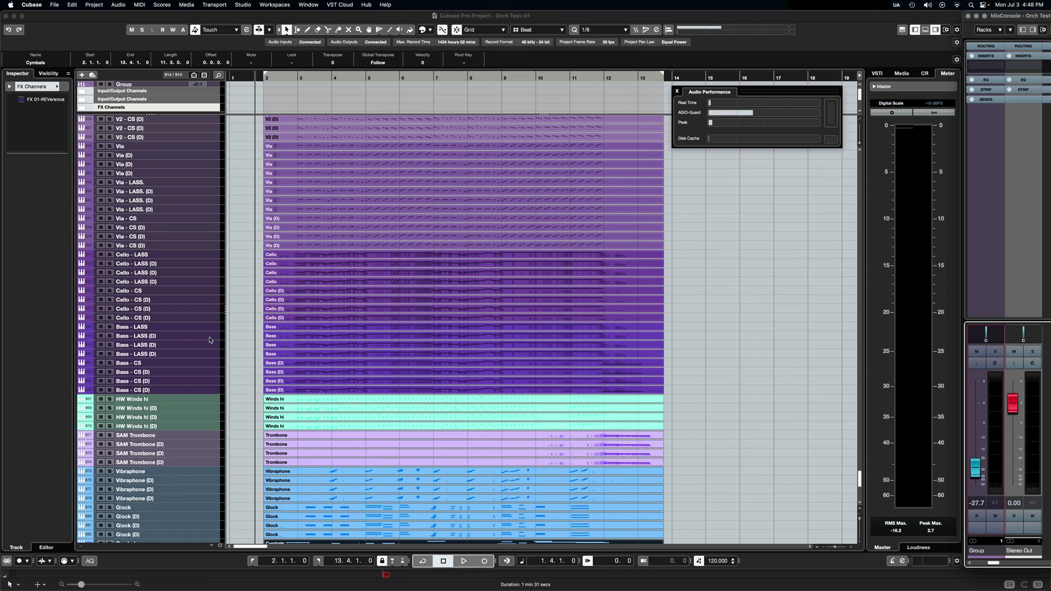
pyautogui.scroll(10, 209, 340)
pyautogui.scroll(-8, 209, 340)
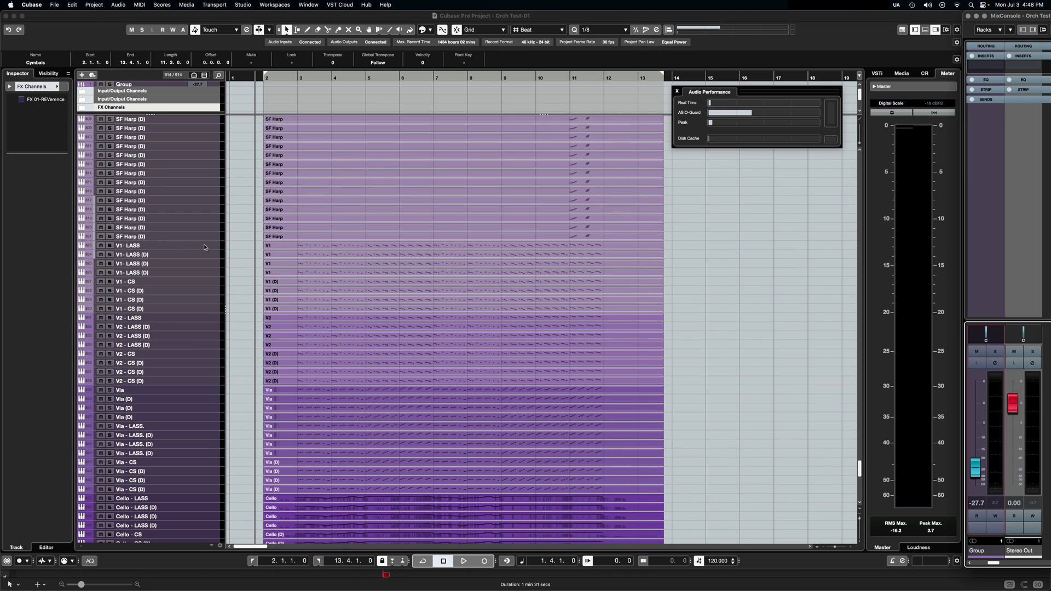
pyautogui.click(204, 247)
pyautogui.keyDown('super'); pyautogui.click(210, 281); pyautogui.keyUp('super')
pyautogui.scroll(-1, 210, 285)
pyautogui.keyDown('super'); pyautogui.click(209, 333); pyautogui.keyUp('super')
pyautogui.keyDown('super'); pyautogui.click(209, 370); pyautogui.keyUp('super')
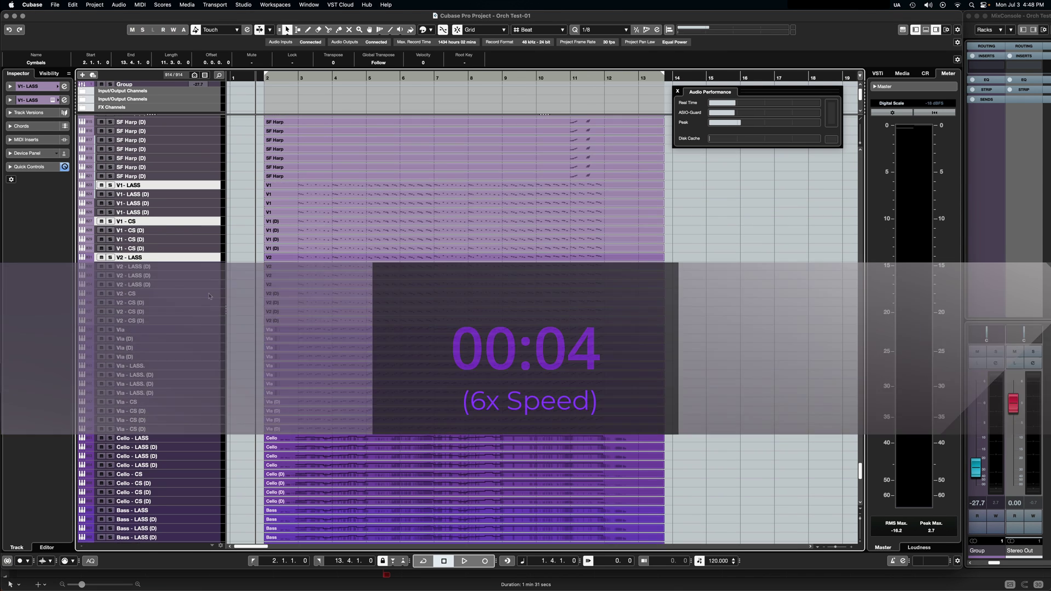
pyautogui.keyDown('super'); pyautogui.click(209, 405); pyautogui.keyUp('super')
pyautogui.keyDown('super'); pyautogui.click(209, 441); pyautogui.keyUp('super')
# Add one track each of cellos/basses, winds, percussion, Cineperc Hit, Req Choir, True Strike Bell and SF Harp.
pyautogui.scroll(-6, 210, 383)
pyautogui.keyDown('super'); pyautogui.click(208, 268); pyautogui.keyUp('super')
pyautogui.keyDown('super'); pyautogui.click(207, 304); pyautogui.keyUp('super')
pyautogui.keyDown('super'); pyautogui.click(205, 341); pyautogui.keyUp('super')
pyautogui.scroll(-8, 202, 372)
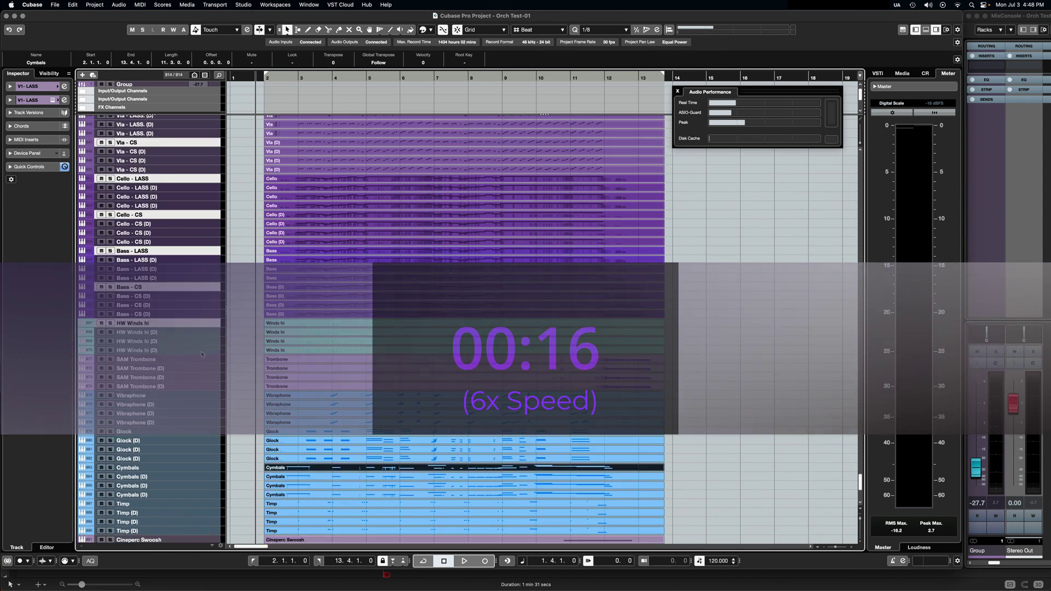
pyautogui.keyDown('super'); pyautogui.click(203, 372); pyautogui.keyUp('super')
pyautogui.keyDown('super'); pyautogui.click(203, 372); pyautogui.keyUp('super')
pyautogui.keyDown('super'); pyautogui.click(202, 372); pyautogui.keyUp('super')
pyautogui.keyDown('super'); pyautogui.click(203, 372); pyautogui.keyUp('super')
pyautogui.keyDown('super'); pyautogui.click(203, 371); pyautogui.keyUp('super')
pyautogui.keyDown('super'); pyautogui.click(203, 371); pyautogui.keyUp('super')
pyautogui.keyDown('super'); pyautogui.click(202, 371); pyautogui.keyUp('super')
pyautogui.keyDown('super'); pyautogui.click(202, 386); pyautogui.keyUp('super')
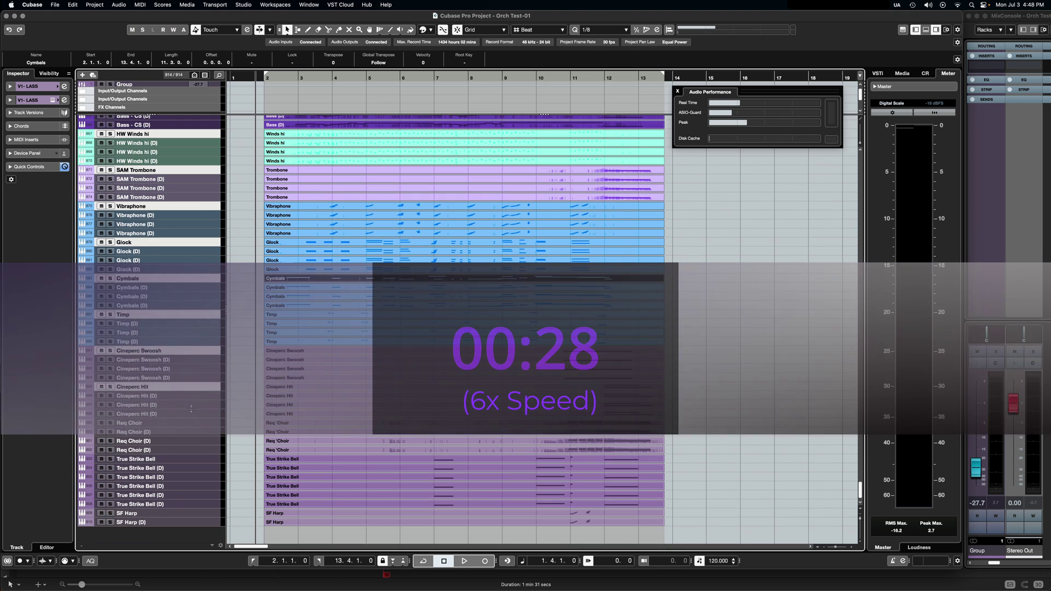
pyautogui.keyDown('super'); pyautogui.click(205, 423); pyautogui.keyUp('super')
pyautogui.keyDown('super'); pyautogui.click(208, 458); pyautogui.keyUp('super')
# Duplicate the selected tracks and scroll to the new copies at the list's end.
pyautogui.keyDown('super'); pyautogui.click(210, 513); pyautogui.keyUp('super')
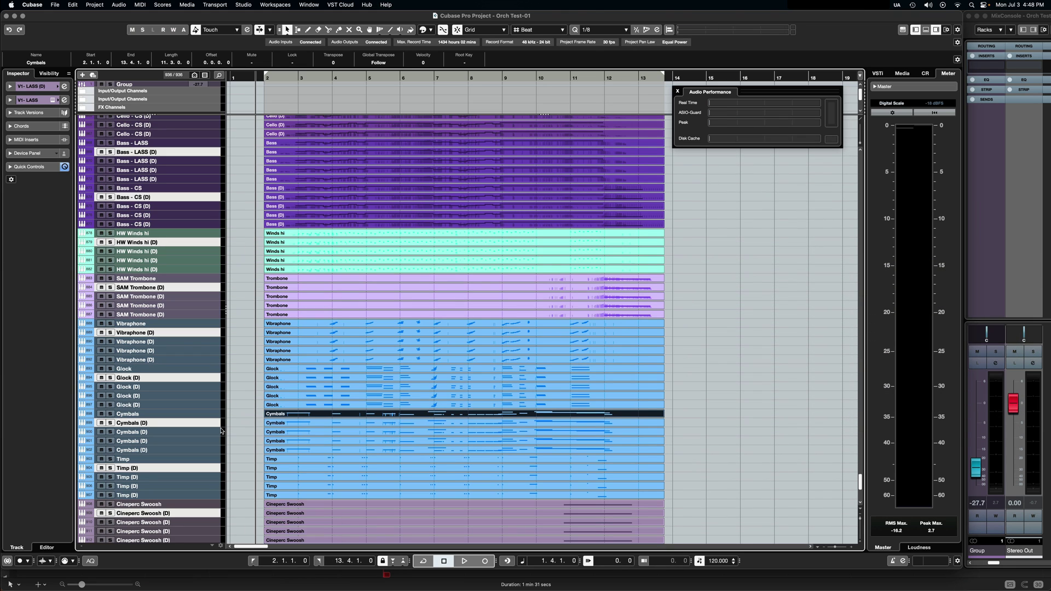
pyautogui.scroll(-5, 159, 328)
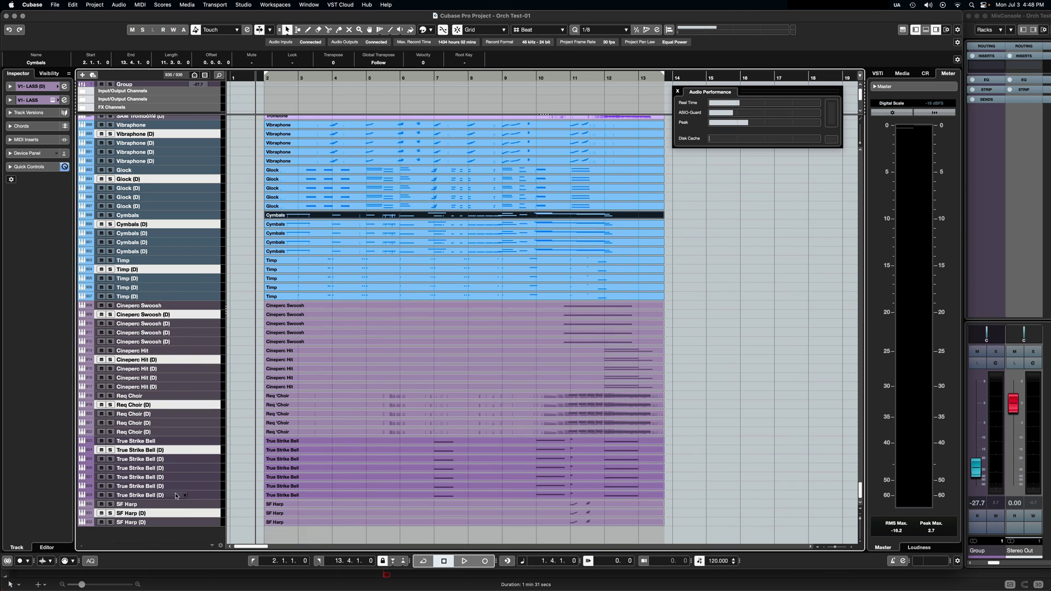
pyautogui.scroll(-4, 208, 528)
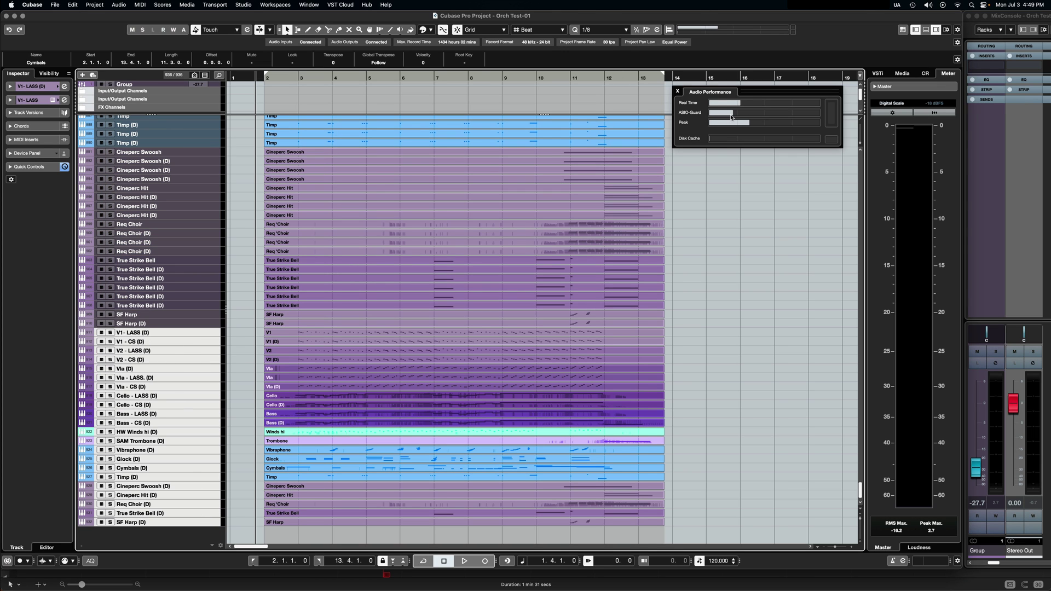
# Deselect all tracks, set the Group fader to -30.0, and start playback of the 936-track project.
pyautogui.click(204, 107)
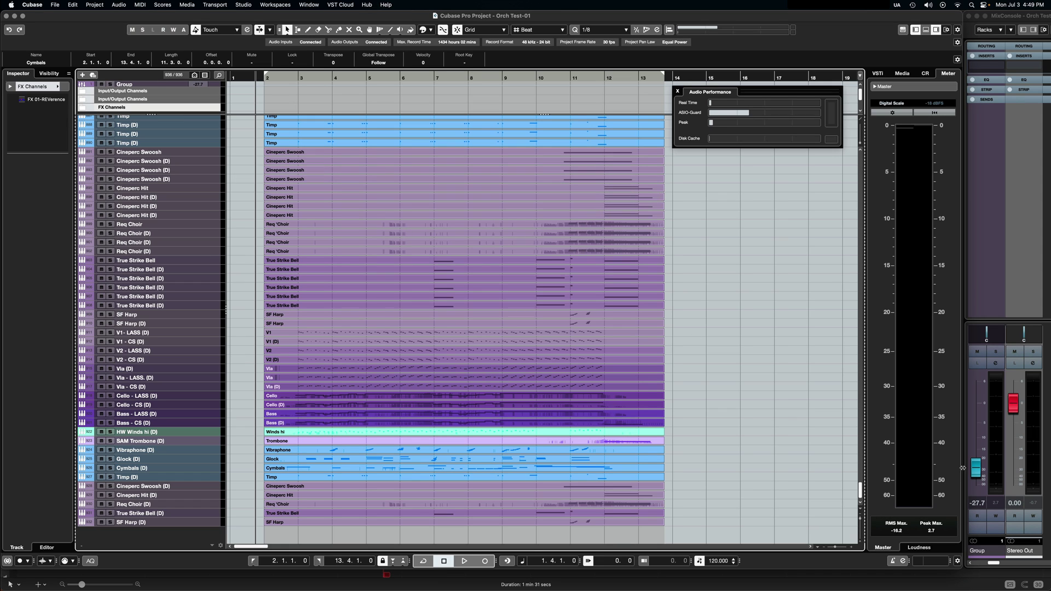
pyautogui.moveTo(973, 466); pyautogui.dragTo(973, 468)
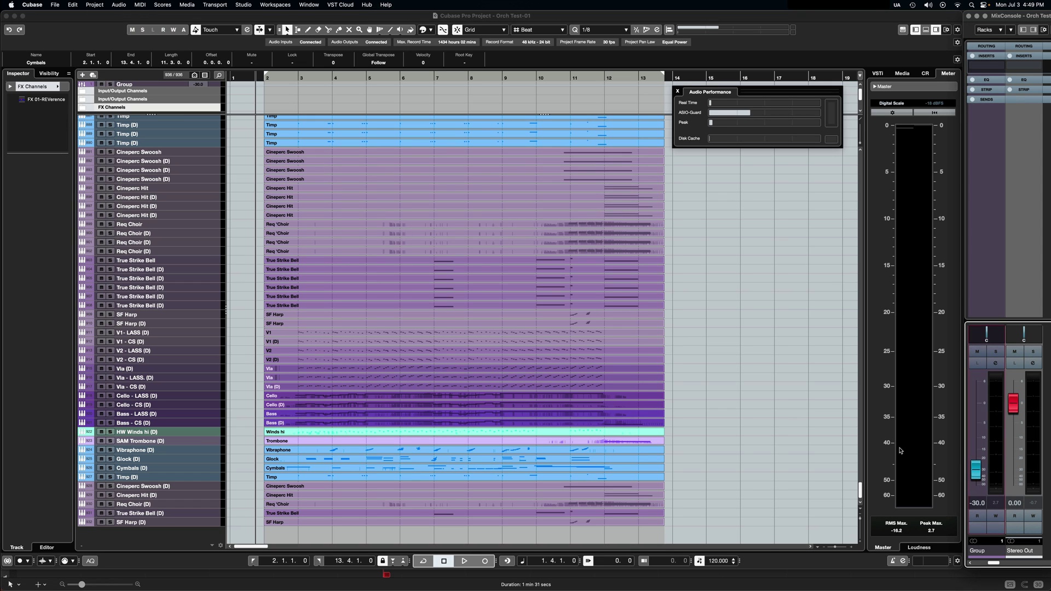
pyautogui.press('space')
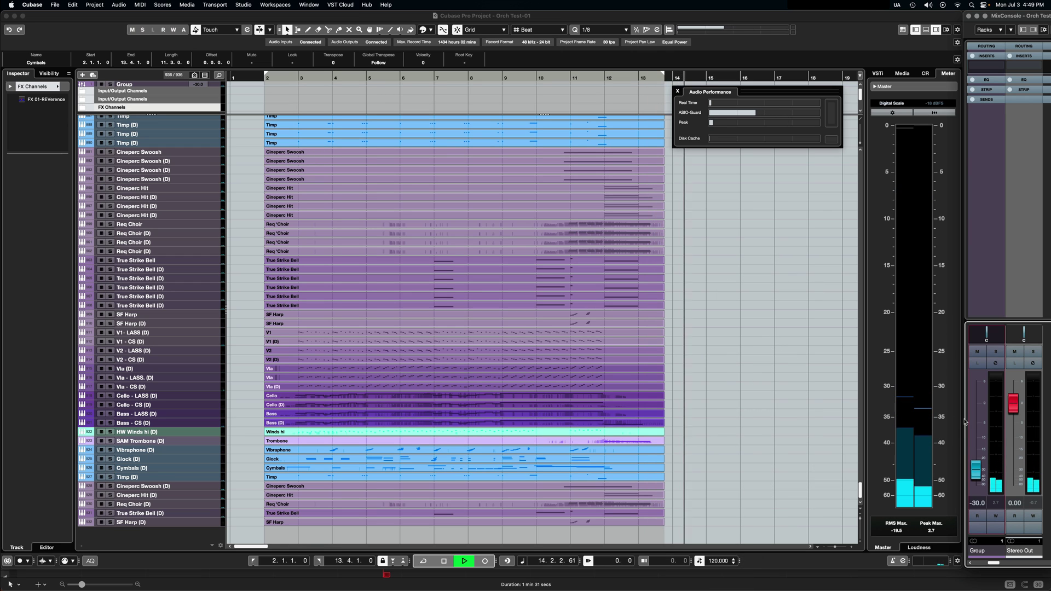
# Stop playback and duplicate the block of tracks from V1 - LASS (D) to SF Harp (D).
pyautogui.press('space')
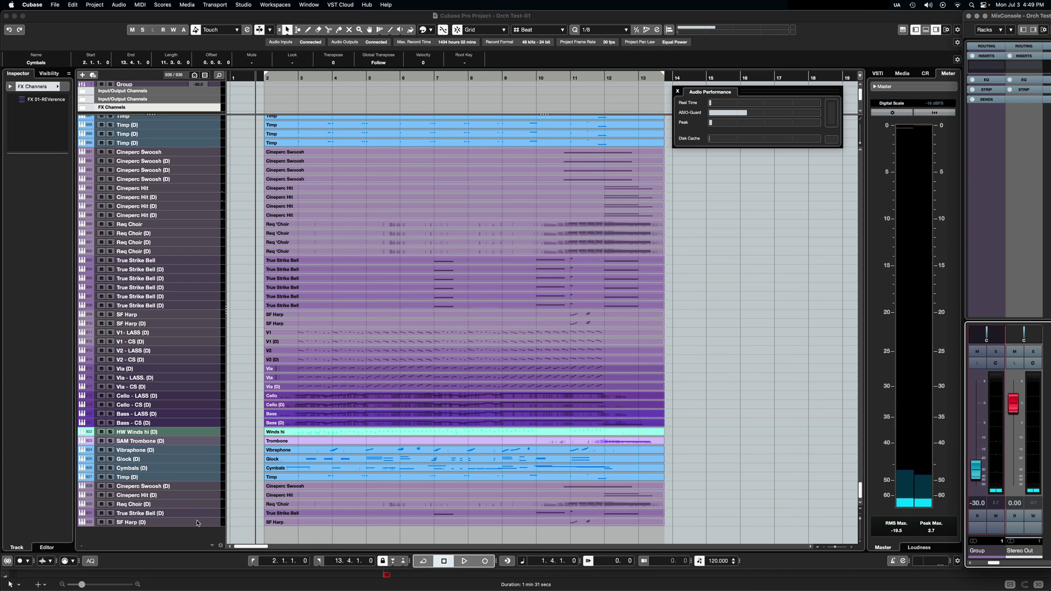
pyautogui.click(198, 523)
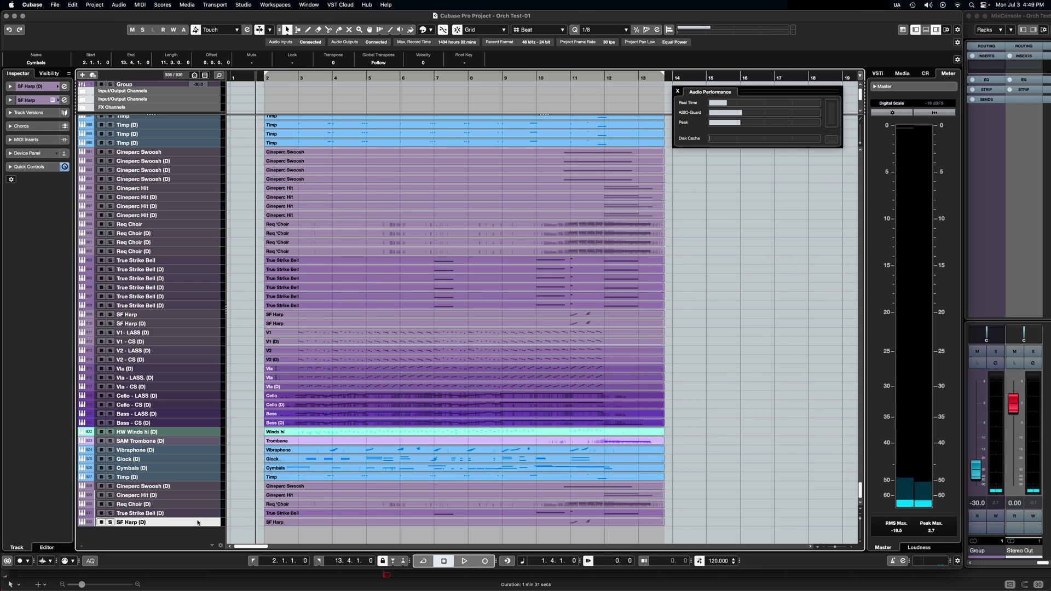
pyautogui.keyDown('shift'); pyautogui.click(206, 337); pyautogui.keyUp('shift')
pyautogui.rightClick(207, 337)
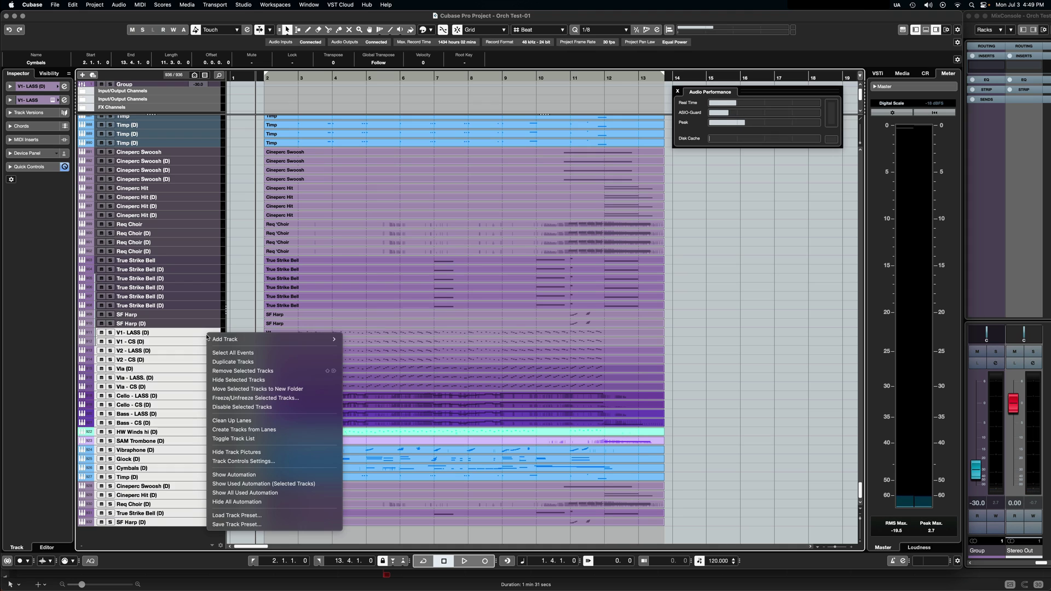
pyautogui.click(218, 362)
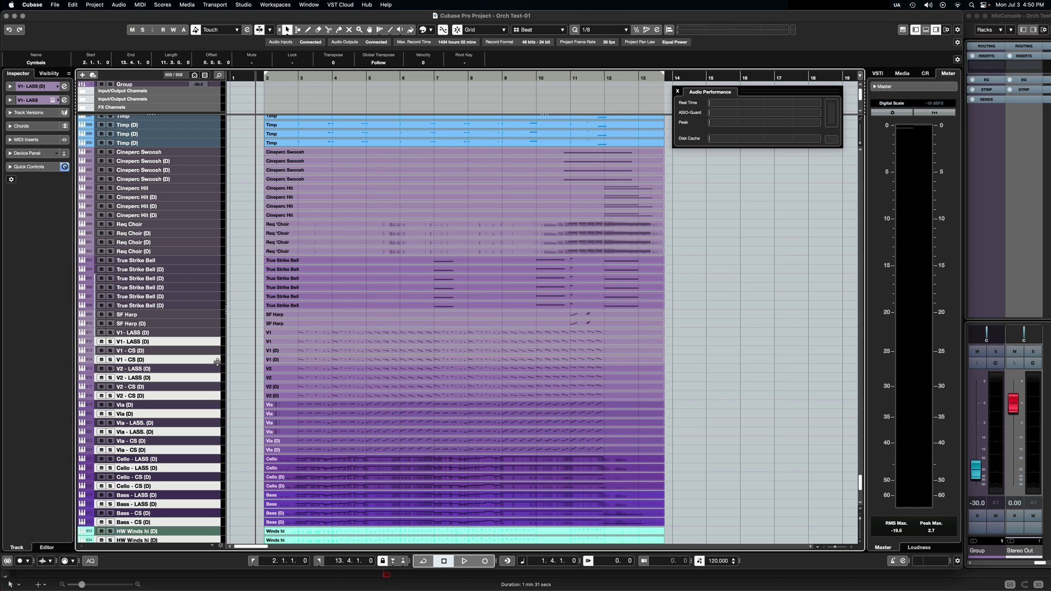
# Scroll to the end, select only the last SF Harp (D) track, then clear the selection.
pyautogui.scroll(-7, 212, 366)
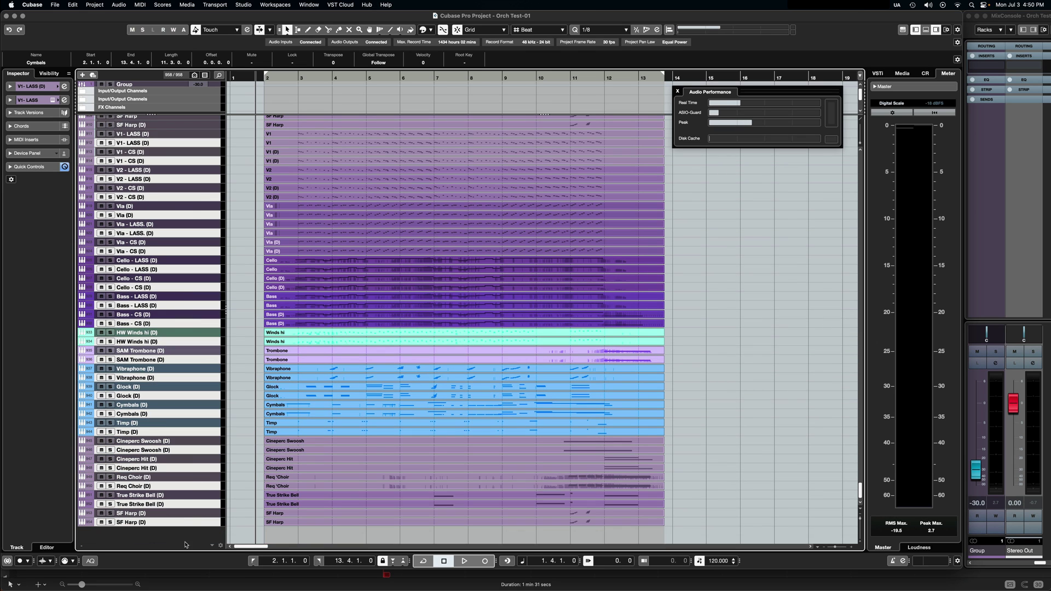
pyautogui.rightClick(189, 525)
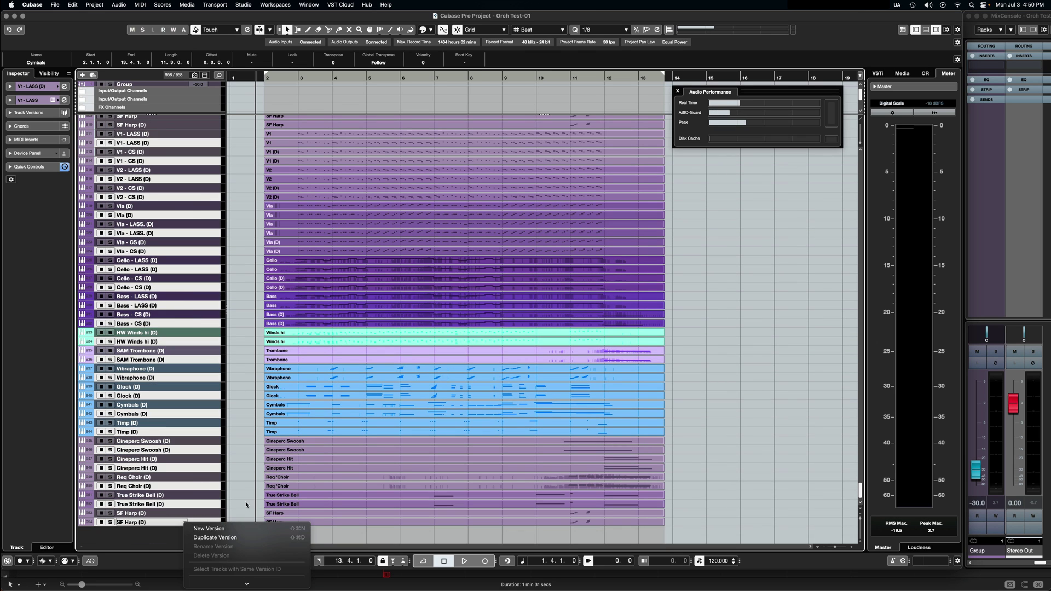
pyautogui.click(217, 522)
pyautogui.click(207, 526)
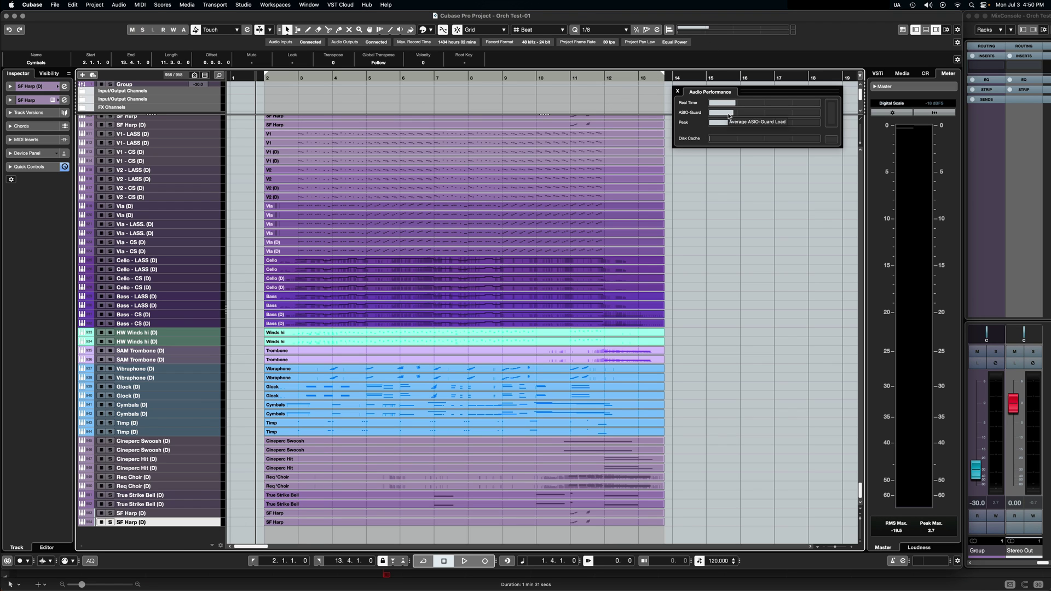
pyautogui.click(175, 108)
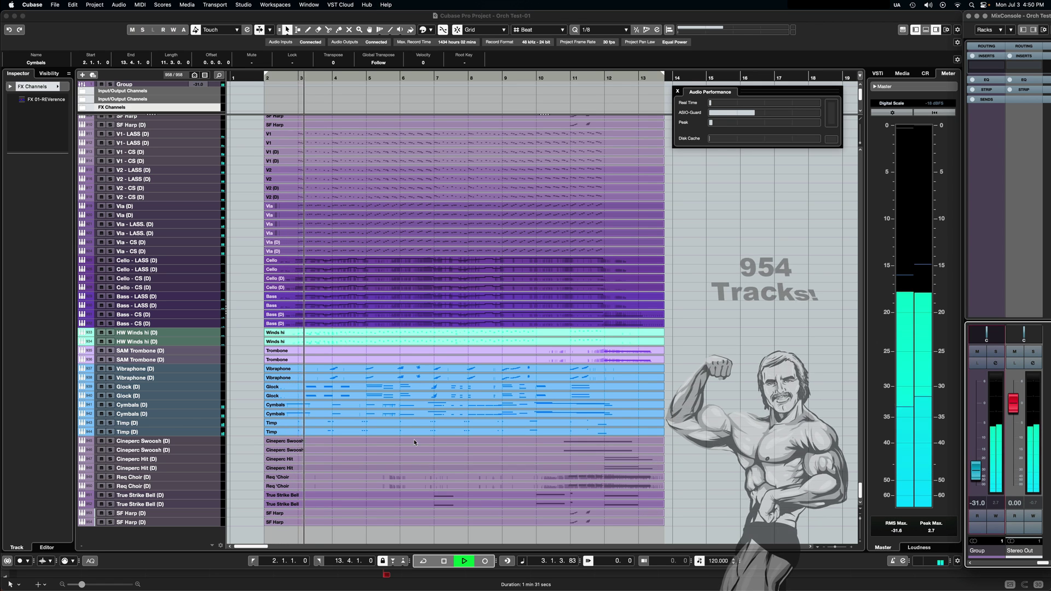
# Inspect the notes of the Cello part, then the Via (D) part, in the Key Editor.
pyautogui.doubleClick(390, 272)
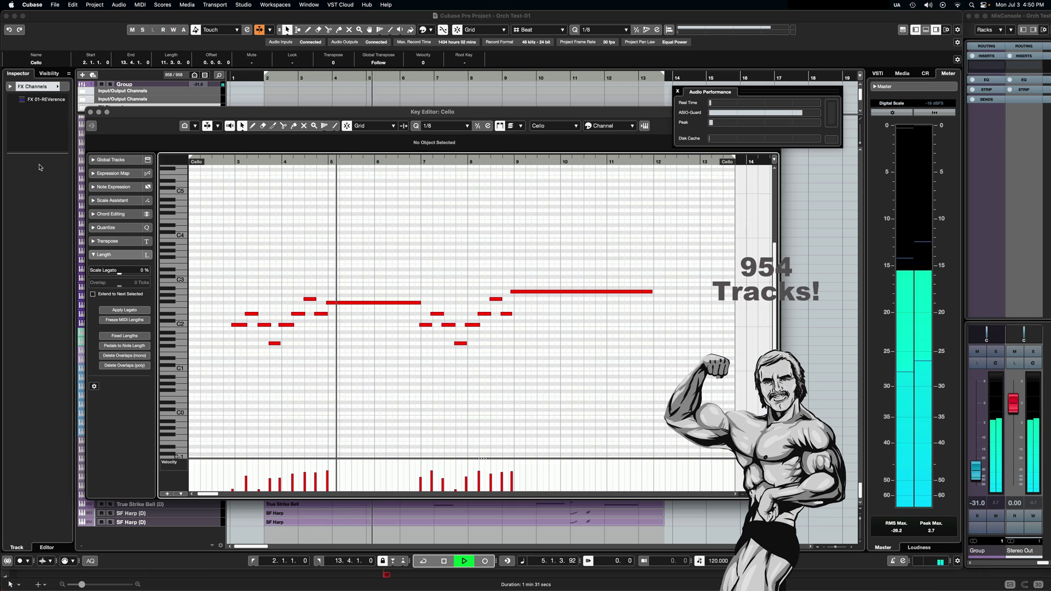
pyautogui.click(91, 112)
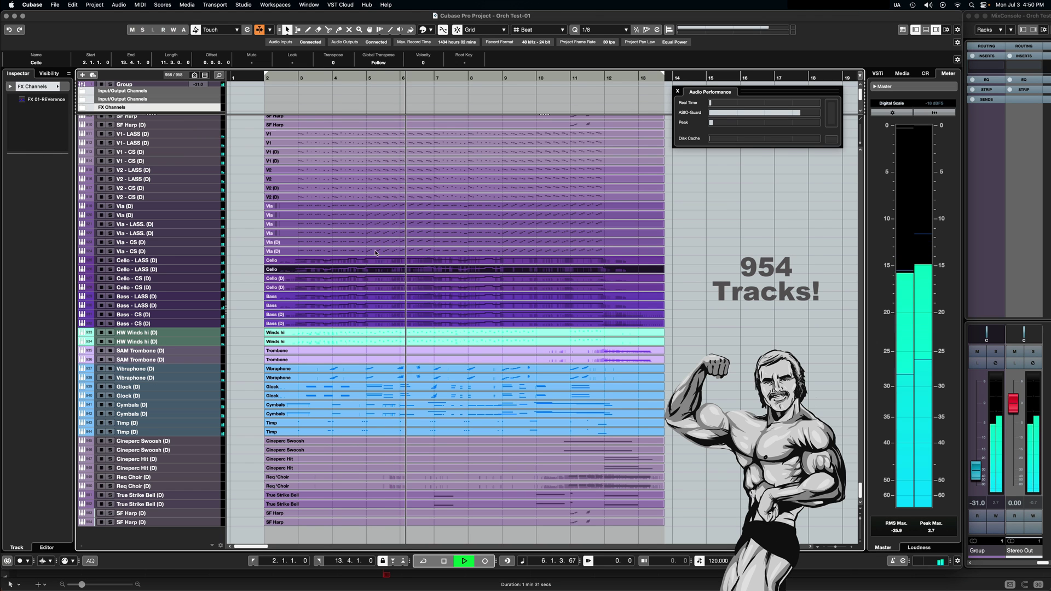
pyautogui.doubleClick(370, 255)
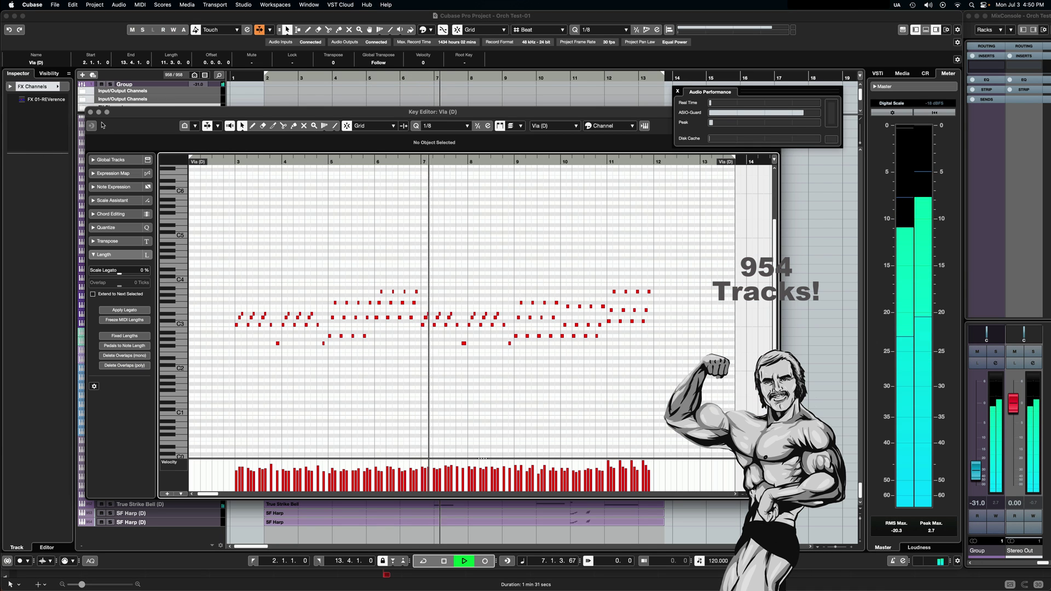
pyautogui.press('Return')
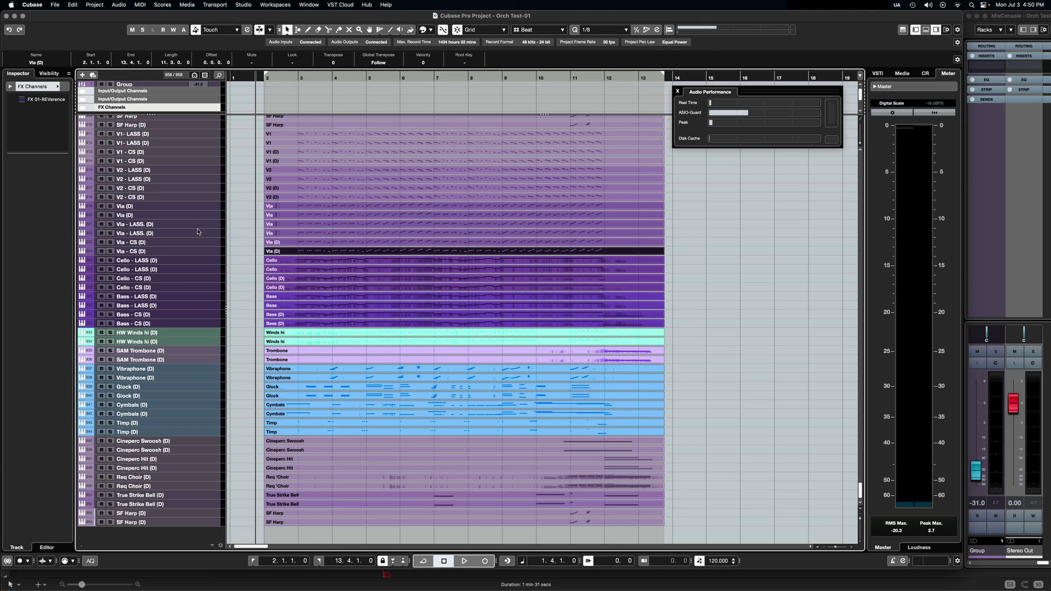
# Select the V1, V2, Via, Cello, Bass, winds, Vibraphone, Cymbals and Cineperc tracks together.
pyautogui.scroll(3, 204, 208)
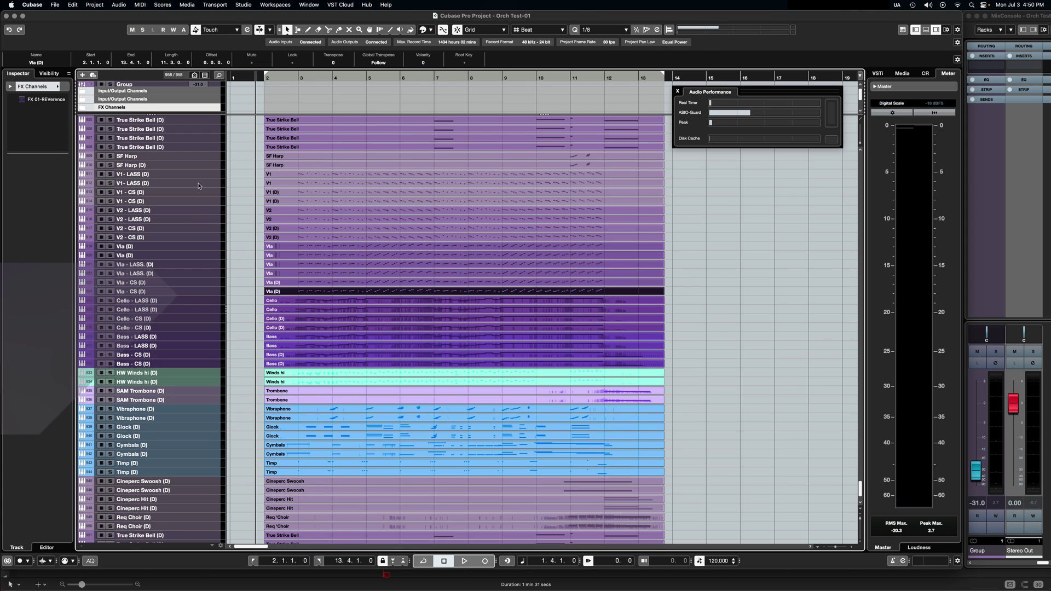
pyautogui.click(164, 247)
pyautogui.keyDown('ctrl'); pyautogui.click(164, 210); pyautogui.keyUp('ctrl')
pyautogui.keyDown('ctrl'); pyautogui.click(165, 174); pyautogui.keyUp('ctrl')
pyautogui.scroll(-3, 202, 329)
pyautogui.keyDown('ctrl'); pyautogui.click(164, 260); pyautogui.keyUp('ctrl')
pyautogui.keyDown('ctrl'); pyautogui.click(164, 297); pyautogui.keyUp('ctrl')
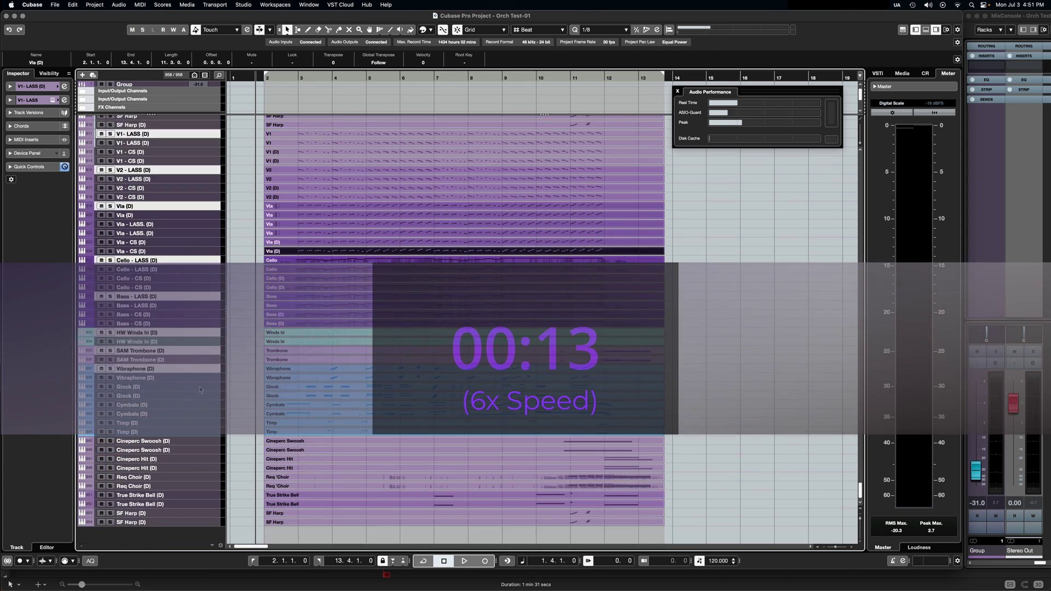
pyautogui.keyDown('ctrl'); pyautogui.click(164, 350); pyautogui.keyUp('ctrl')
pyautogui.keyDown('ctrl'); pyautogui.click(164, 368); pyautogui.keyUp('ctrl')
pyautogui.keyDown('ctrl'); pyautogui.click(165, 396); pyautogui.keyUp('ctrl')
pyautogui.keyDown('ctrl'); pyautogui.click(164, 441); pyautogui.keyUp('ctrl')
pyautogui.keyDown('ctrl'); pyautogui.click(164, 459); pyautogui.keyUp('ctrl')
# Duplicate the selected tracks, then select only the last SF Harp (D) track.
pyautogui.rightClick(198, 512)
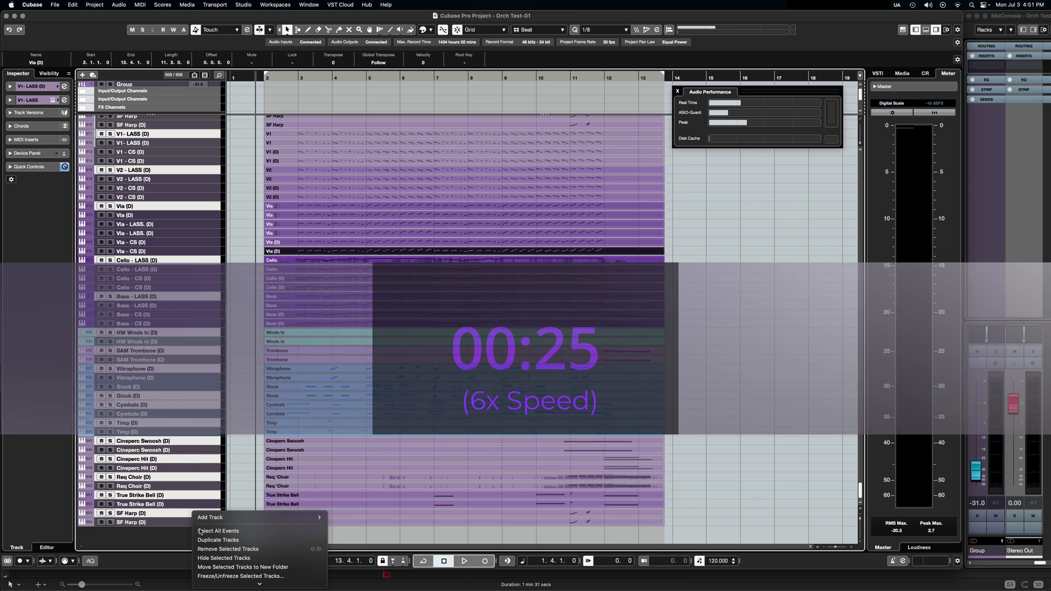
pyautogui.click(219, 536)
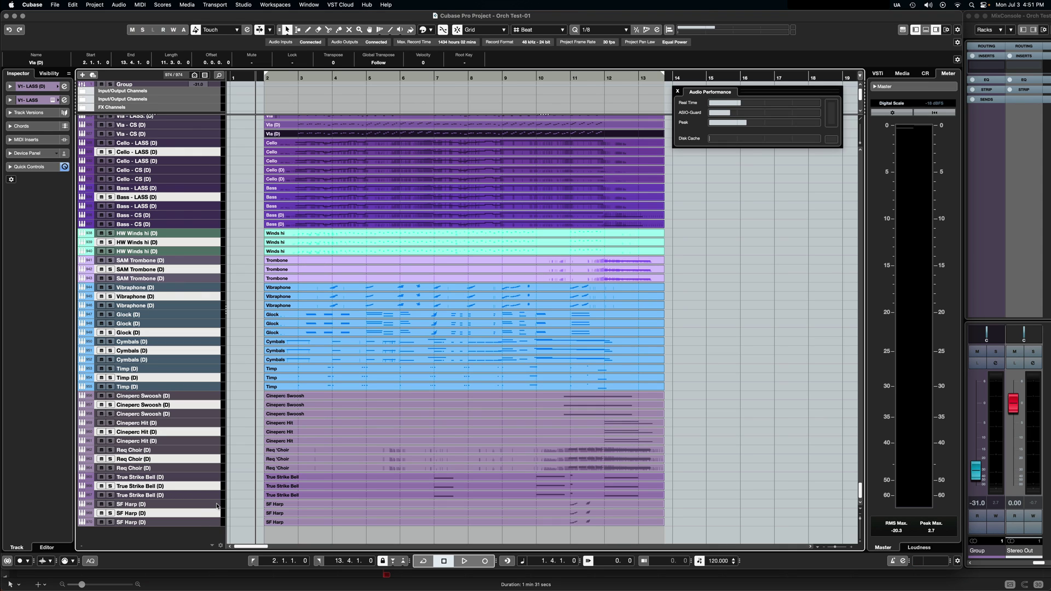
pyautogui.click(203, 520)
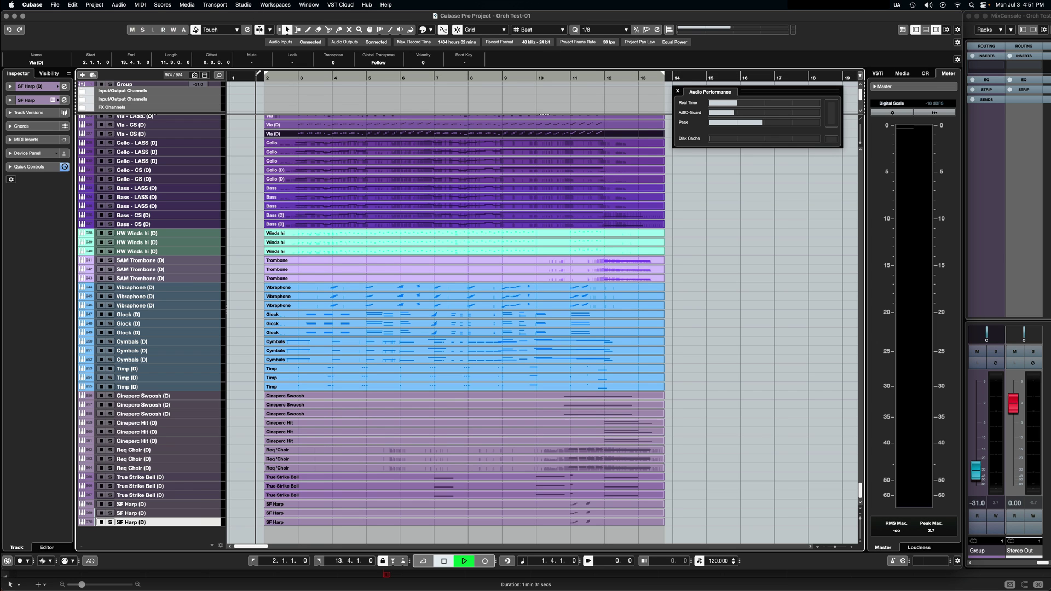
# Clear the track selection and lower the Stereo Out fader to -0.16 in the MixConsole.
pyautogui.rightClick(260, 77)
pyautogui.click(188, 109)
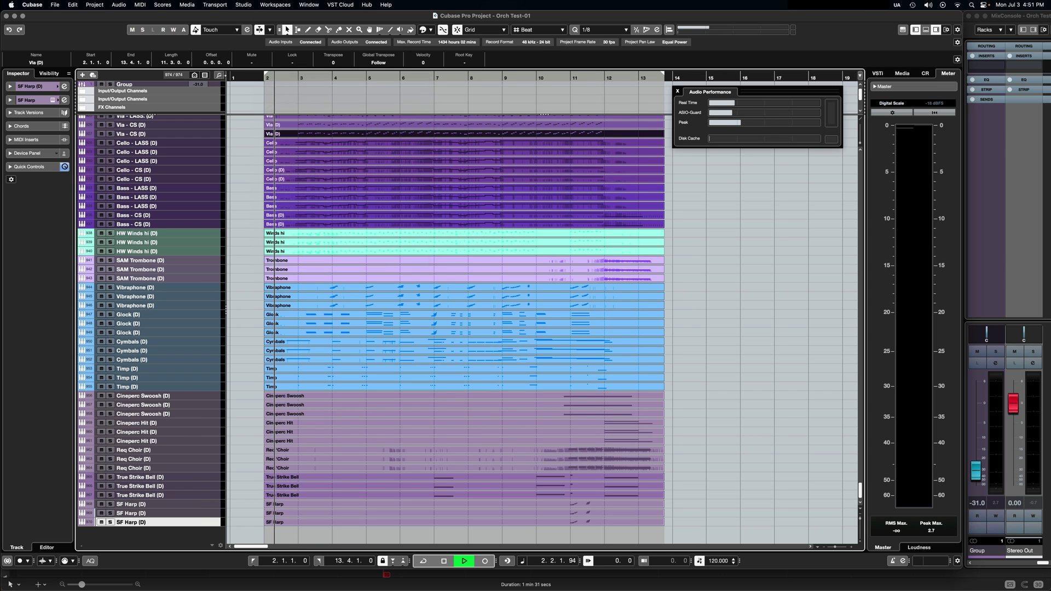
pyautogui.click(188, 109)
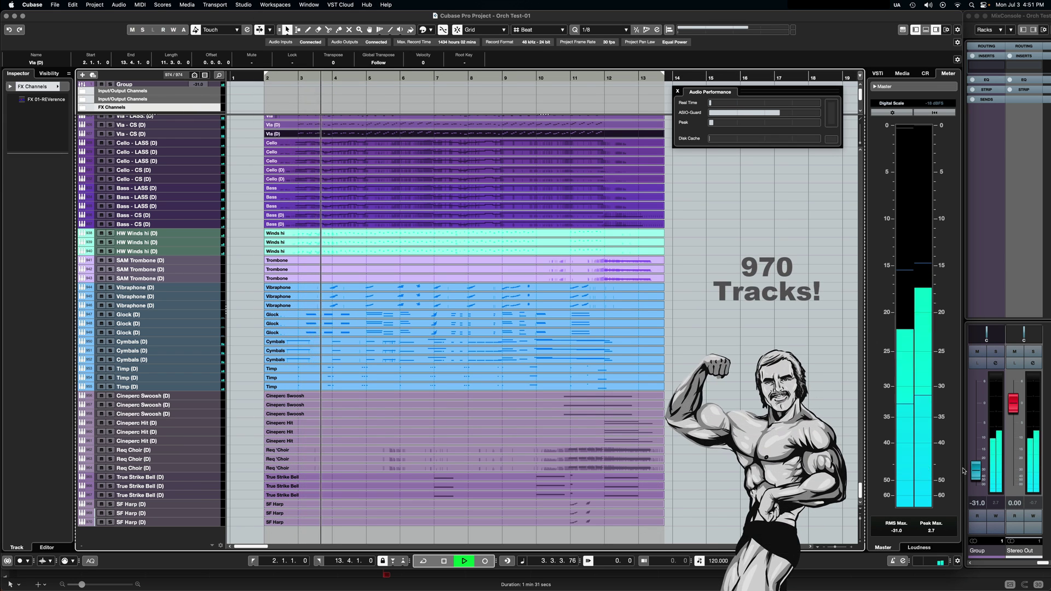
pyautogui.click(1014, 408)
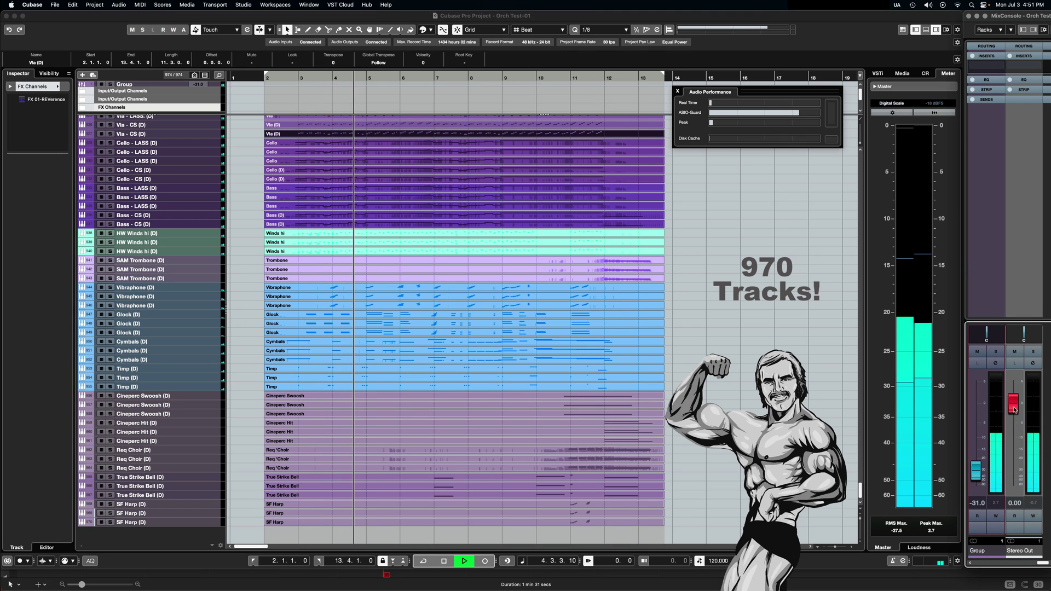
pyautogui.moveTo(1014, 407); pyautogui.dragTo(1014, 410)
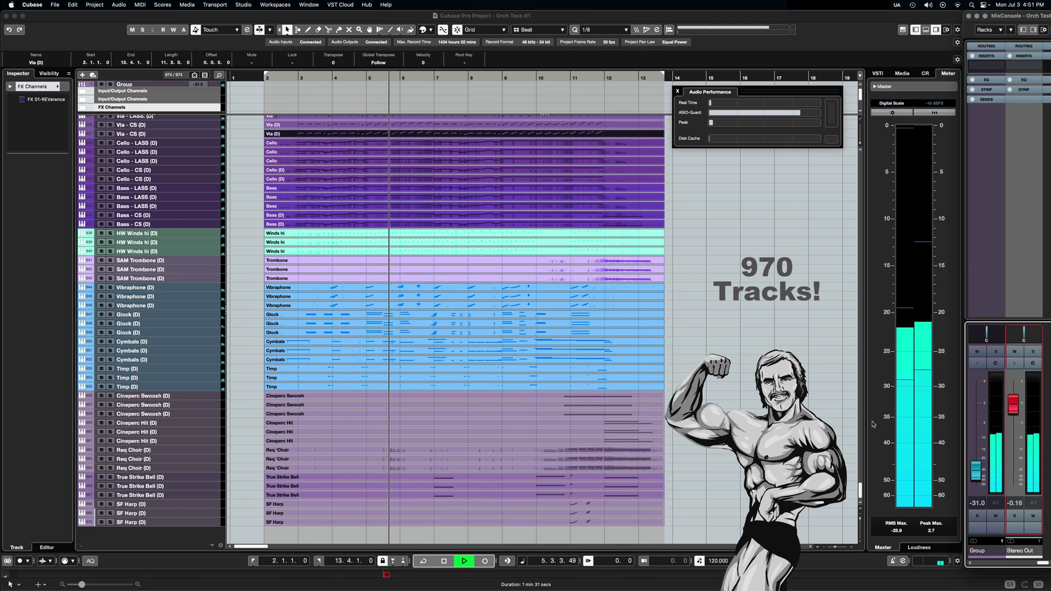